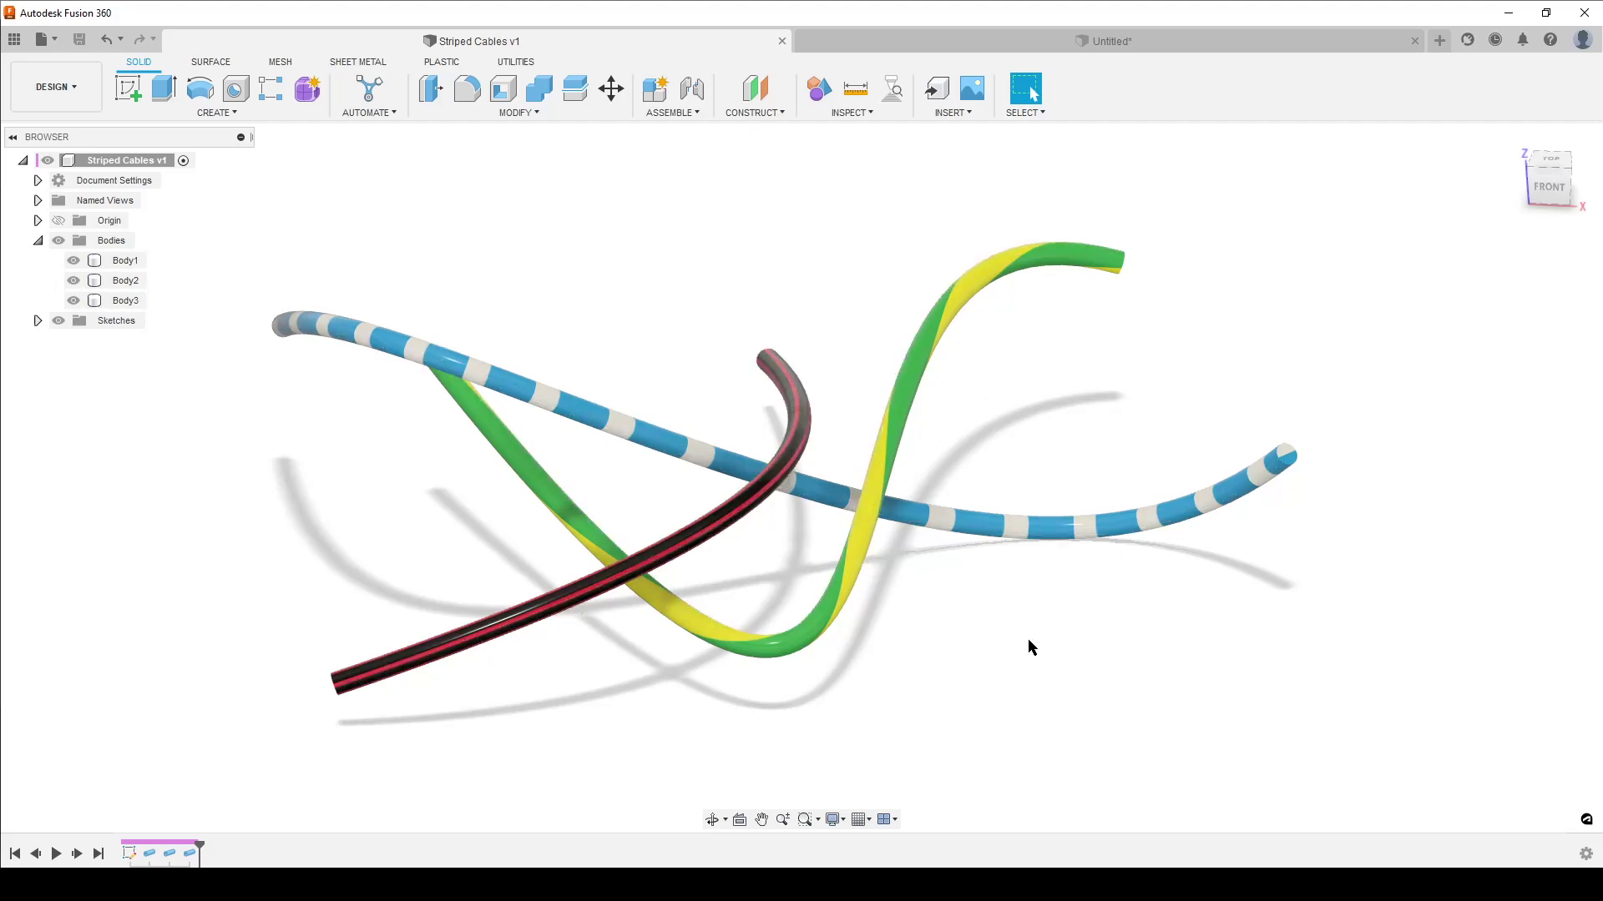
- Orbit the three striped cables to side and right-side views, selecting the blue cable
scroll(1134, 637, down, 3)
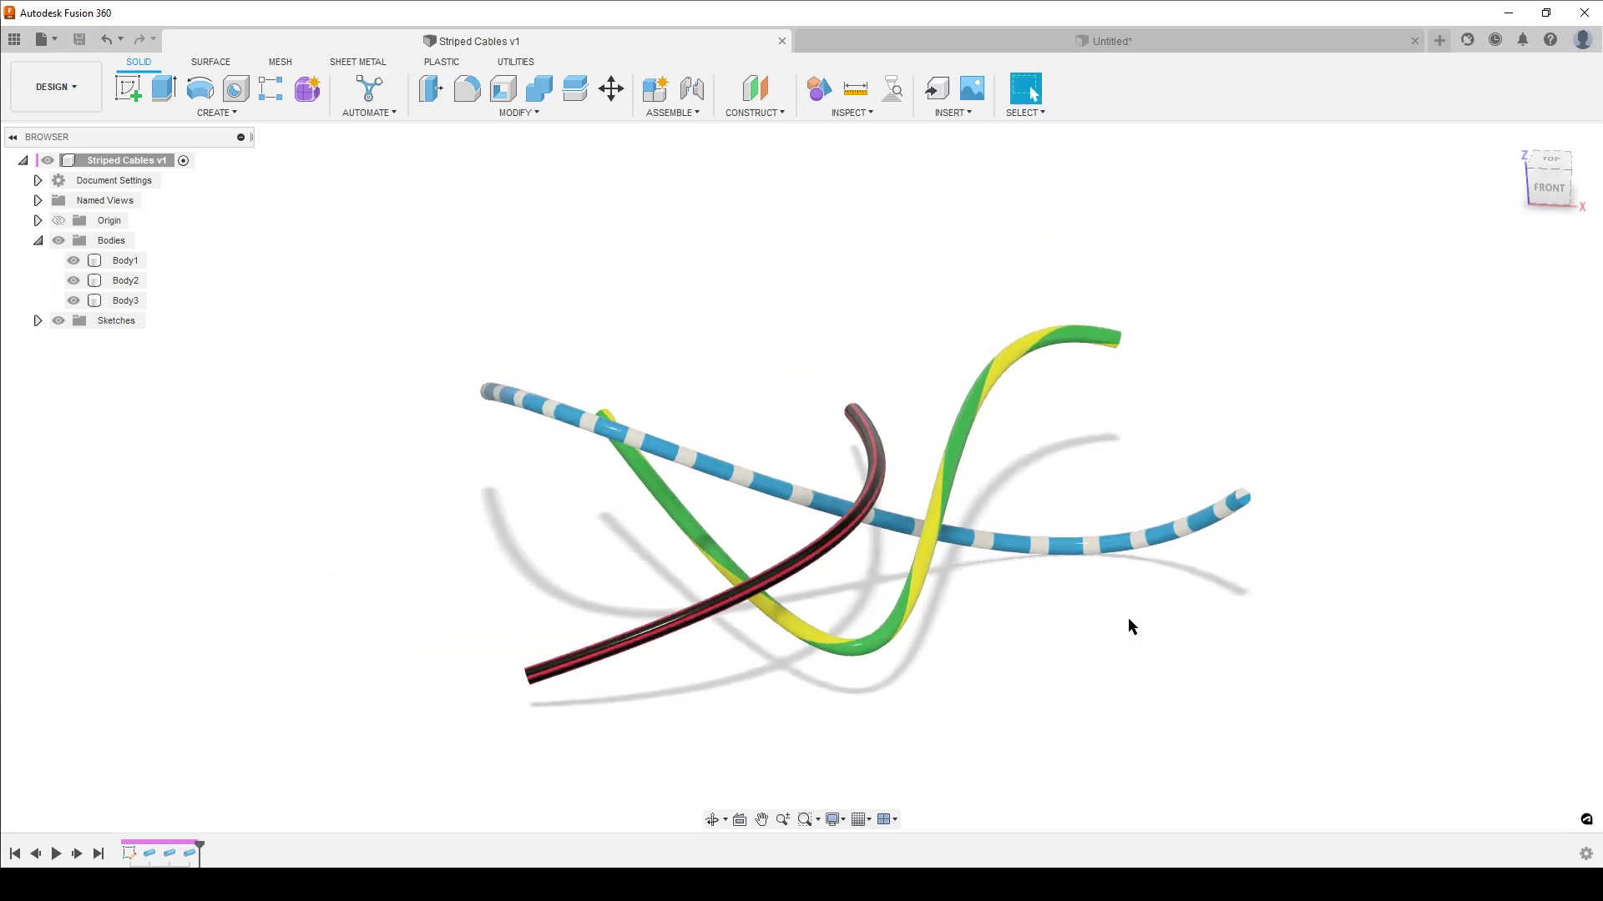
shift+middle_drag(1128, 635, 1085, 621)
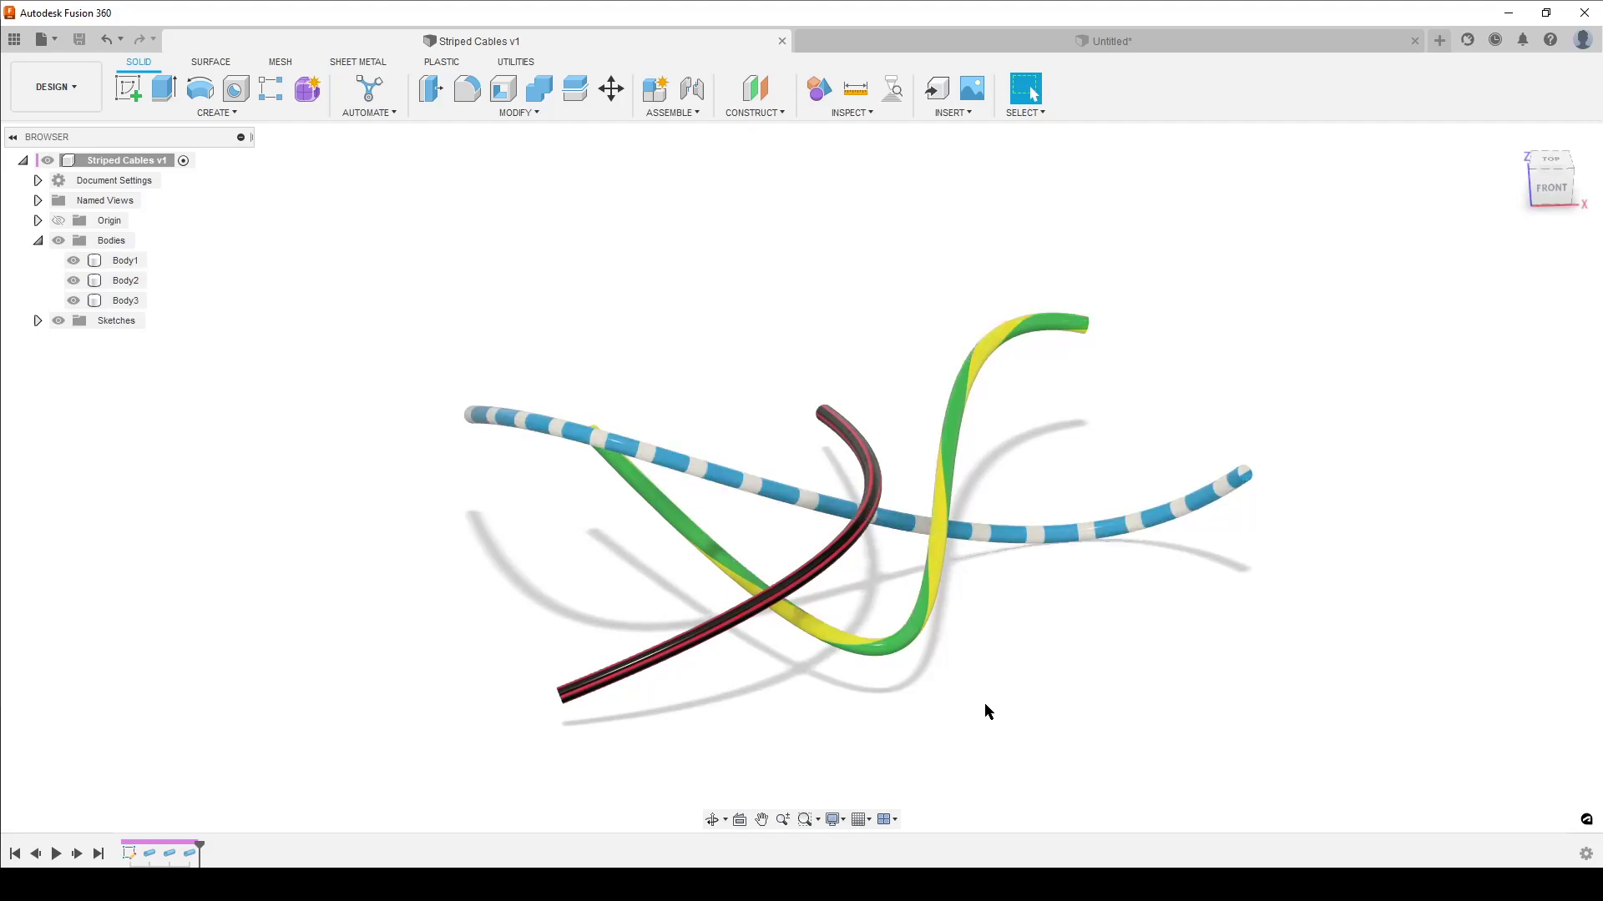
scroll(1084, 648, up, 3)
mouse_move(1083, 648)
shift+middle_down()
mouse_move(1059, 626)
mouse_move(1091, 662)
mouse_move(1080, 605)
mouse_move(1096, 672)
shift+middle_up()
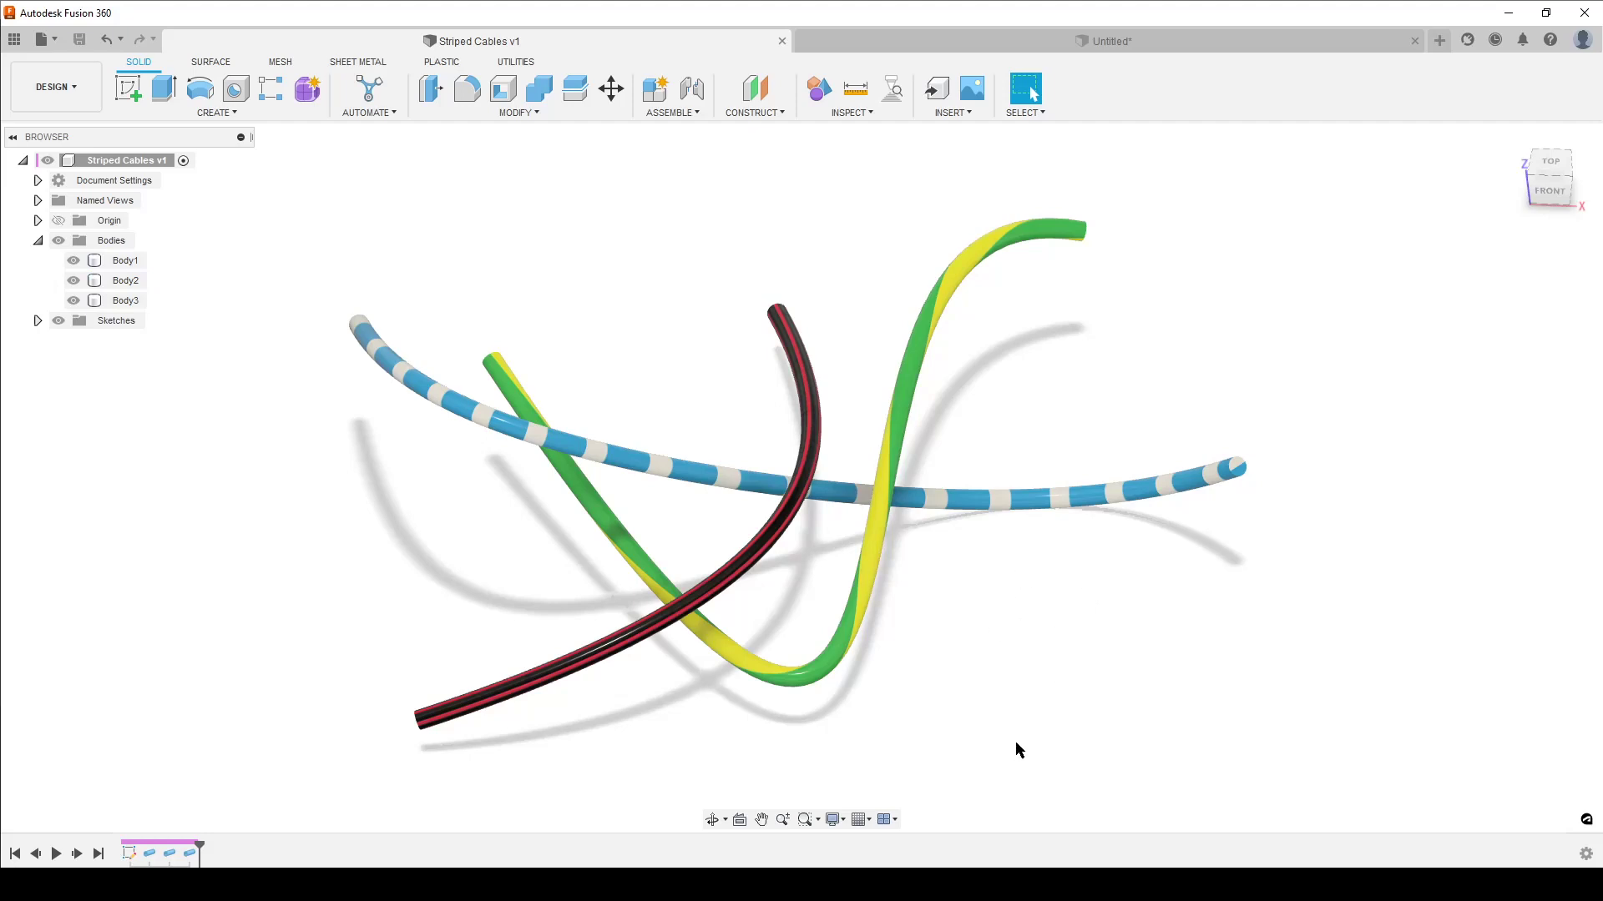
shift+middle_drag(1102, 636, 831, 589)
click(649, 259)
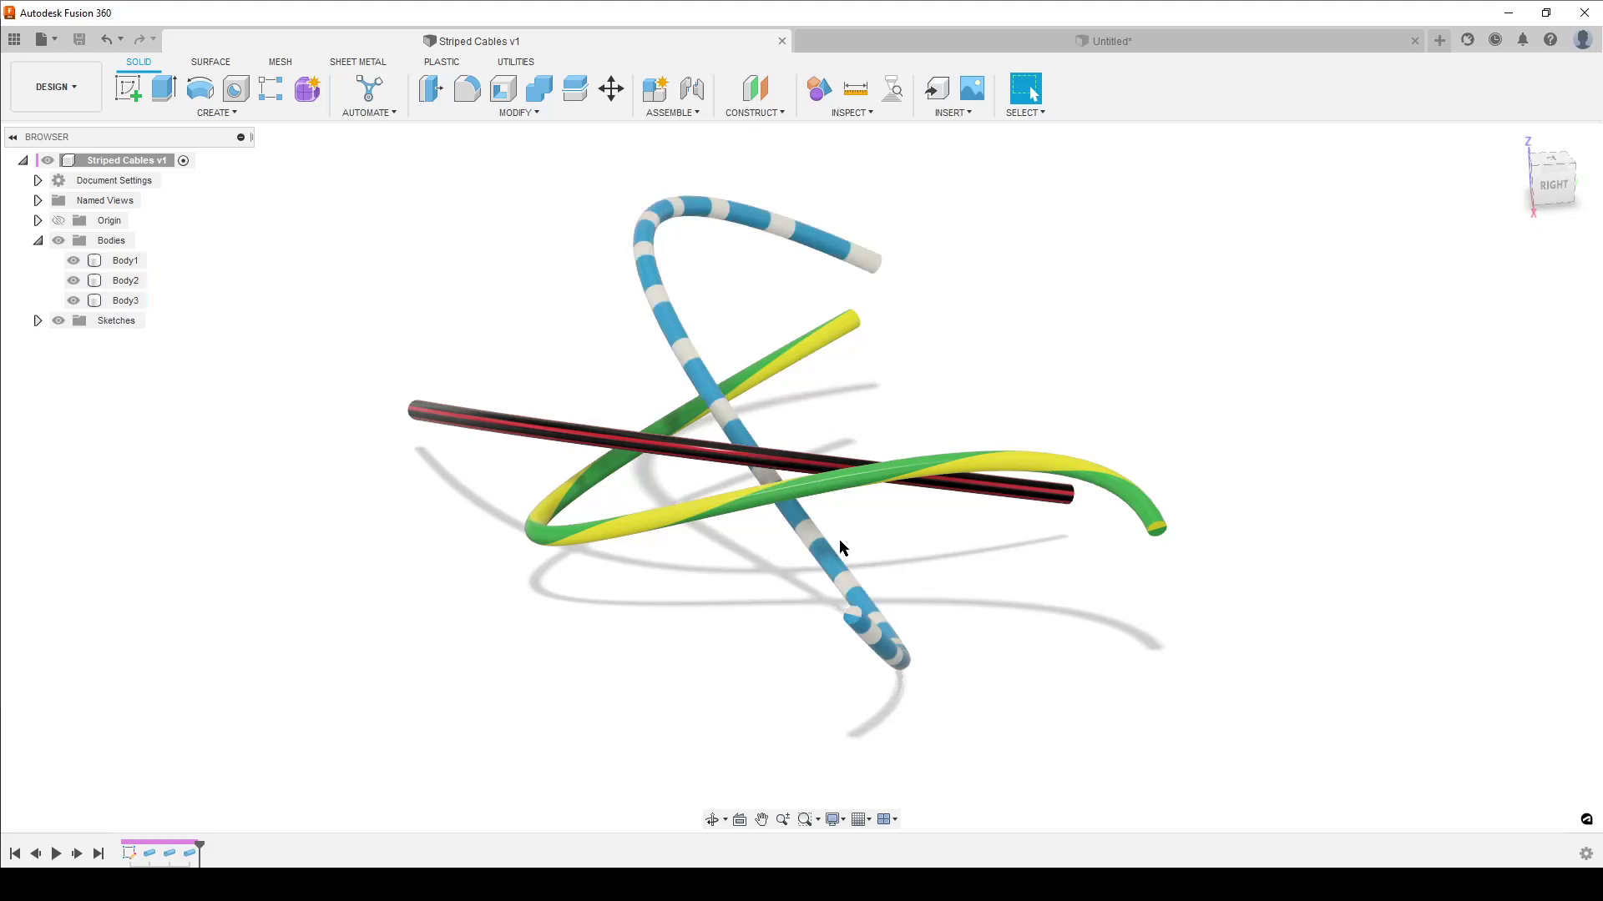
shift+middle_drag(751, 634, 811, 700)
key(Escape)
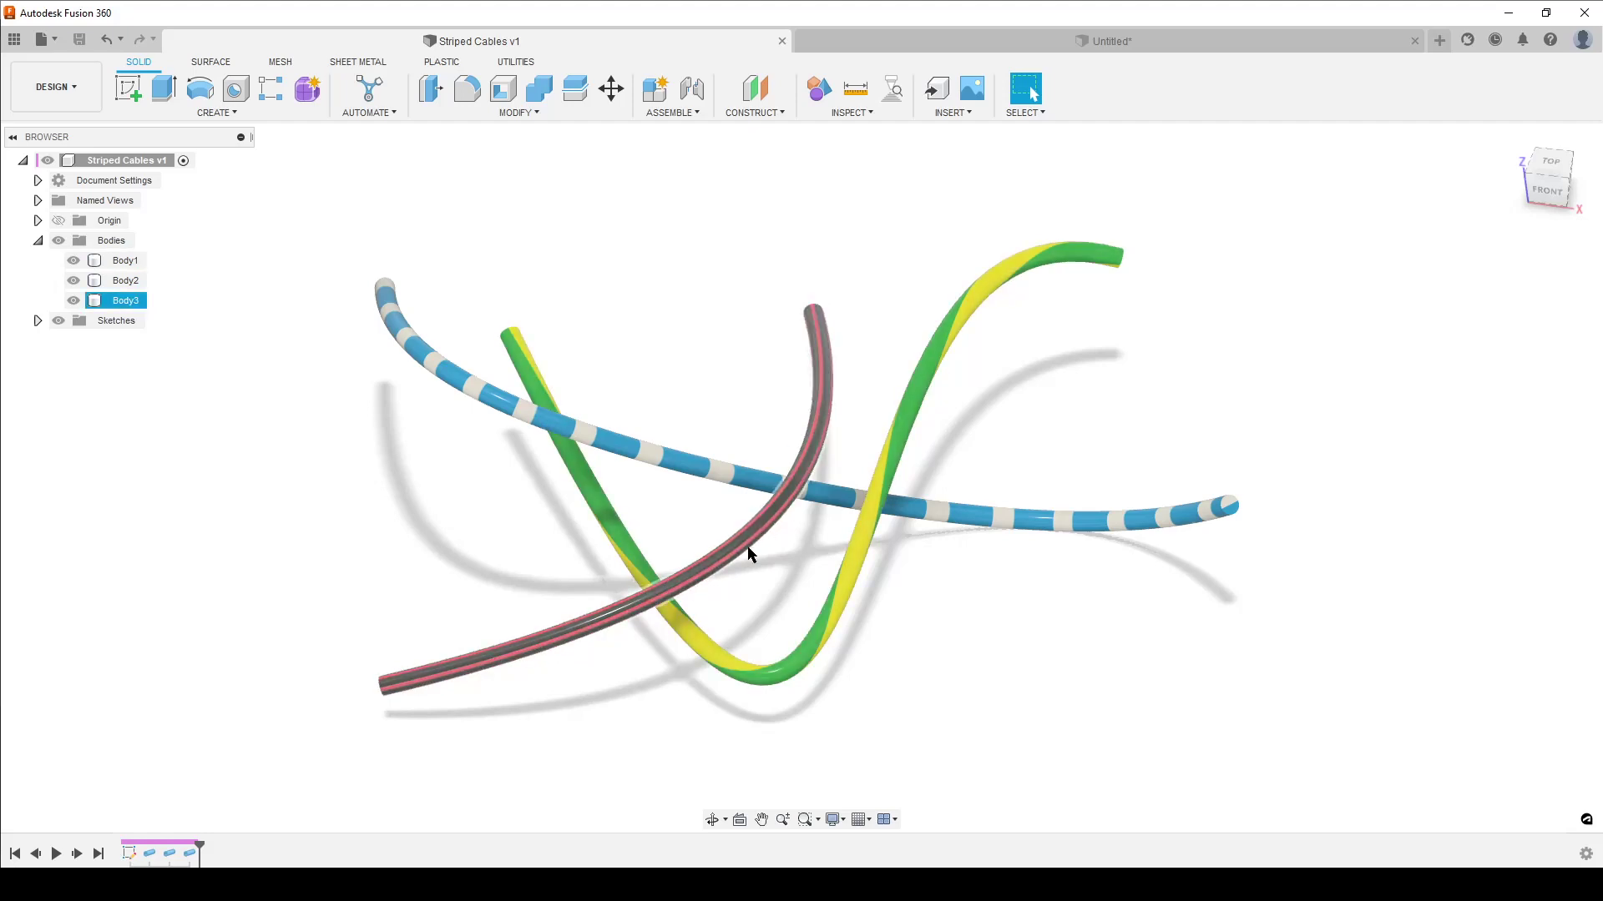
- Tilt the striped cables to front and top views, then rotate the whole model
shift+middle_drag(751, 579, 1159, 612)
shift+middle_drag(732, 472, 940, 680)
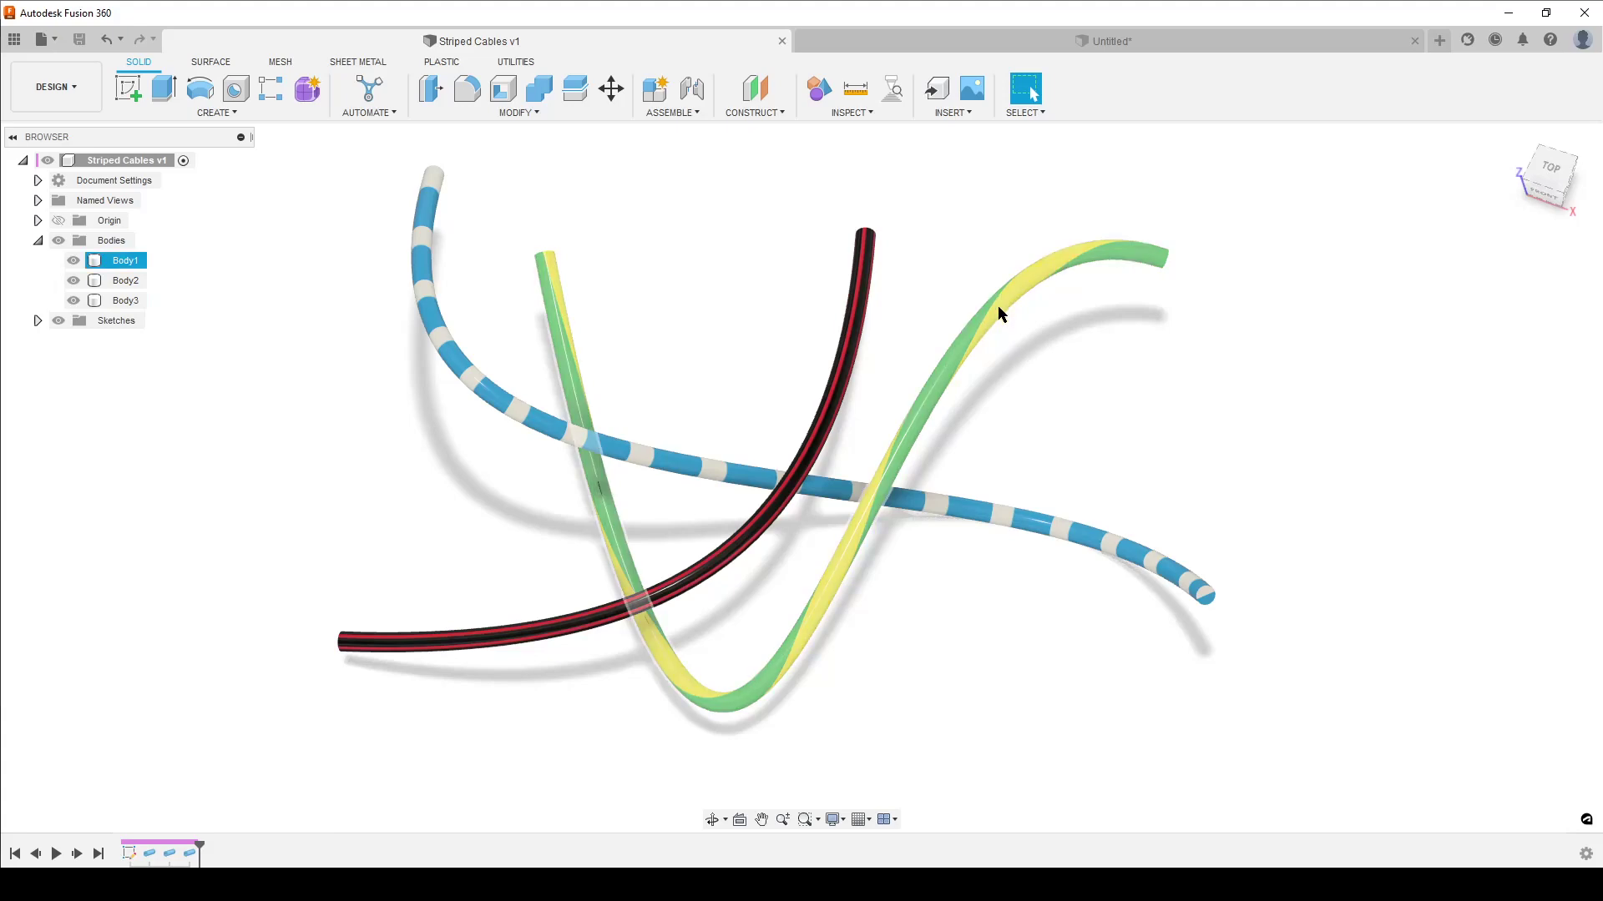
key(F4)
drag(909, 712, 964, 665)
key(Escape)
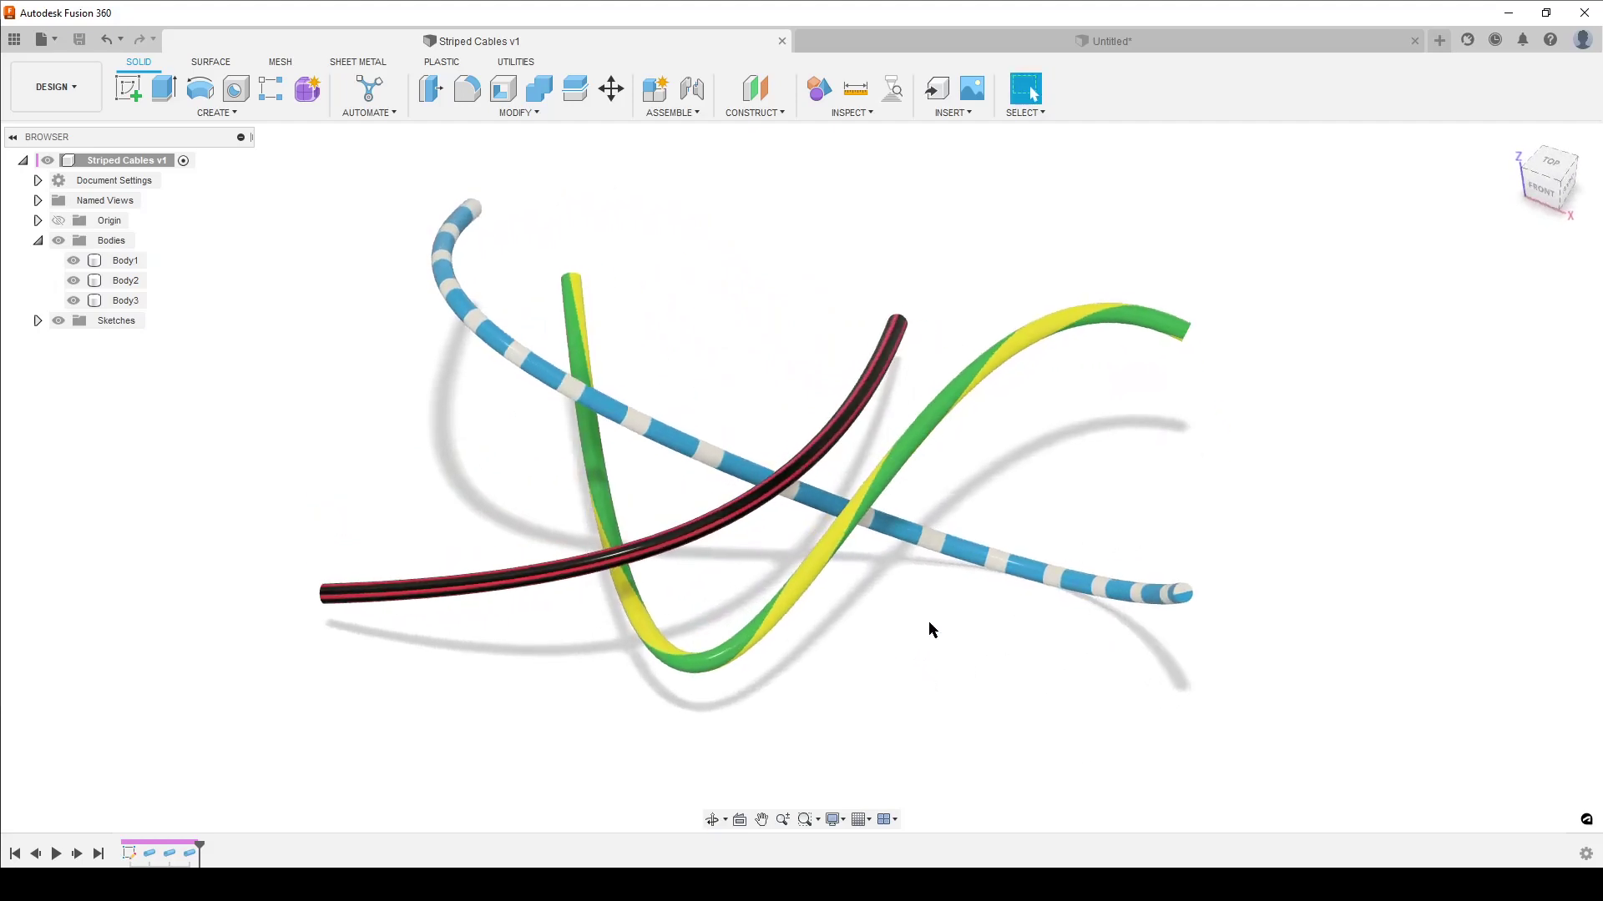
- Switch to the Untitled design and orbit and zoom around the grey looping cable
click(994, 40)
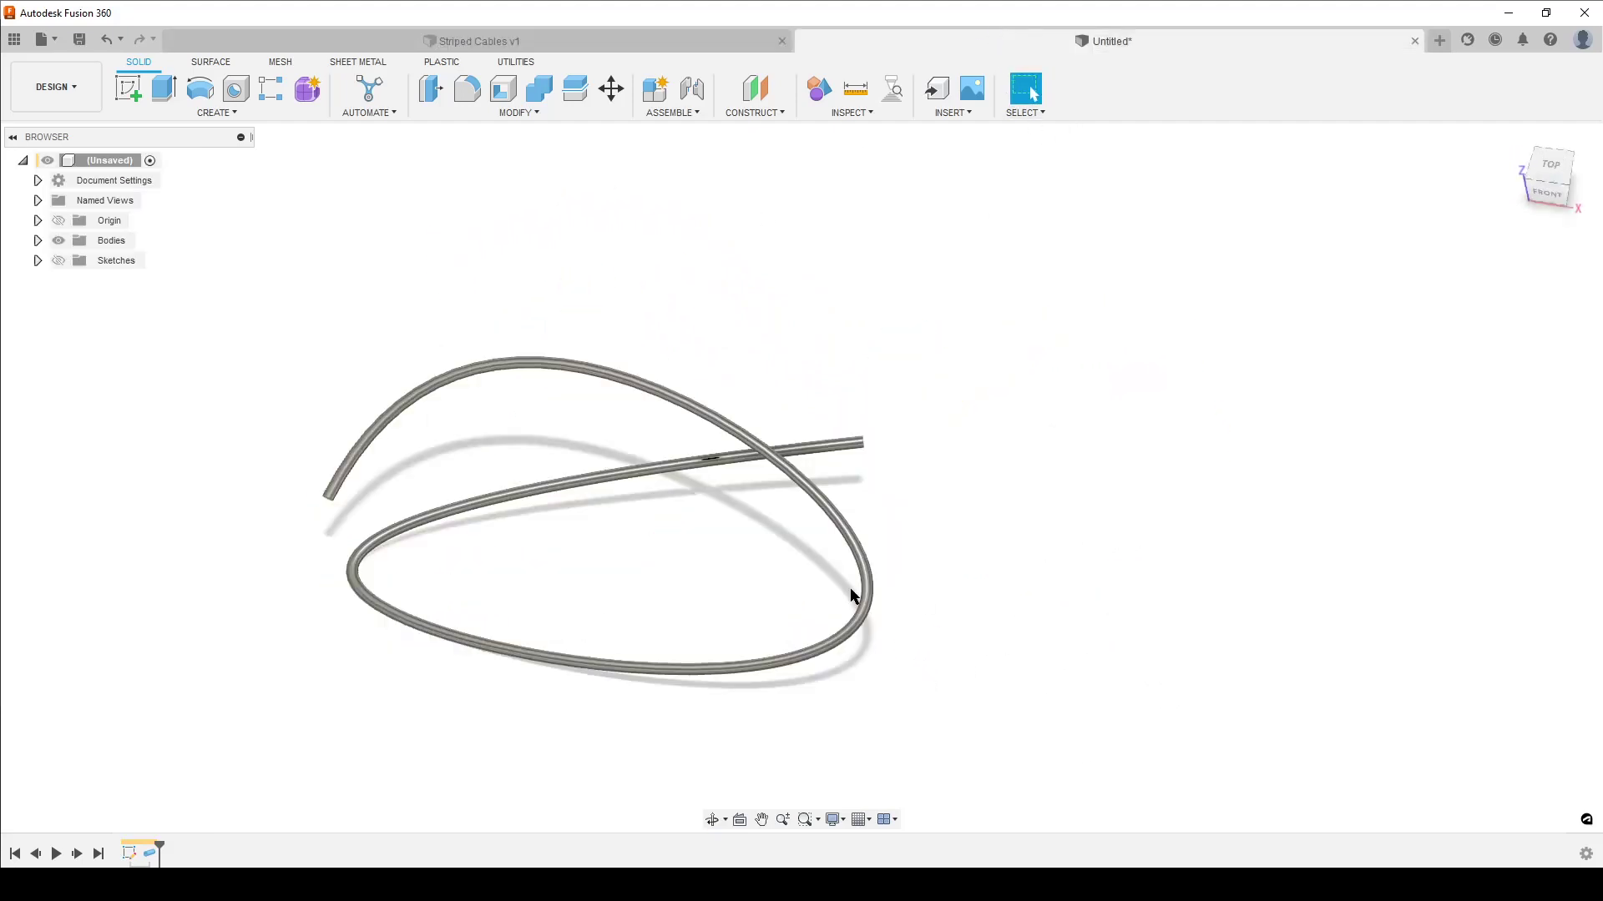
shift+middle_drag(1292, 611, 1316, 562)
shift+middle_drag(1187, 587, 1075, 625)
scroll(1110, 624, up, 3)
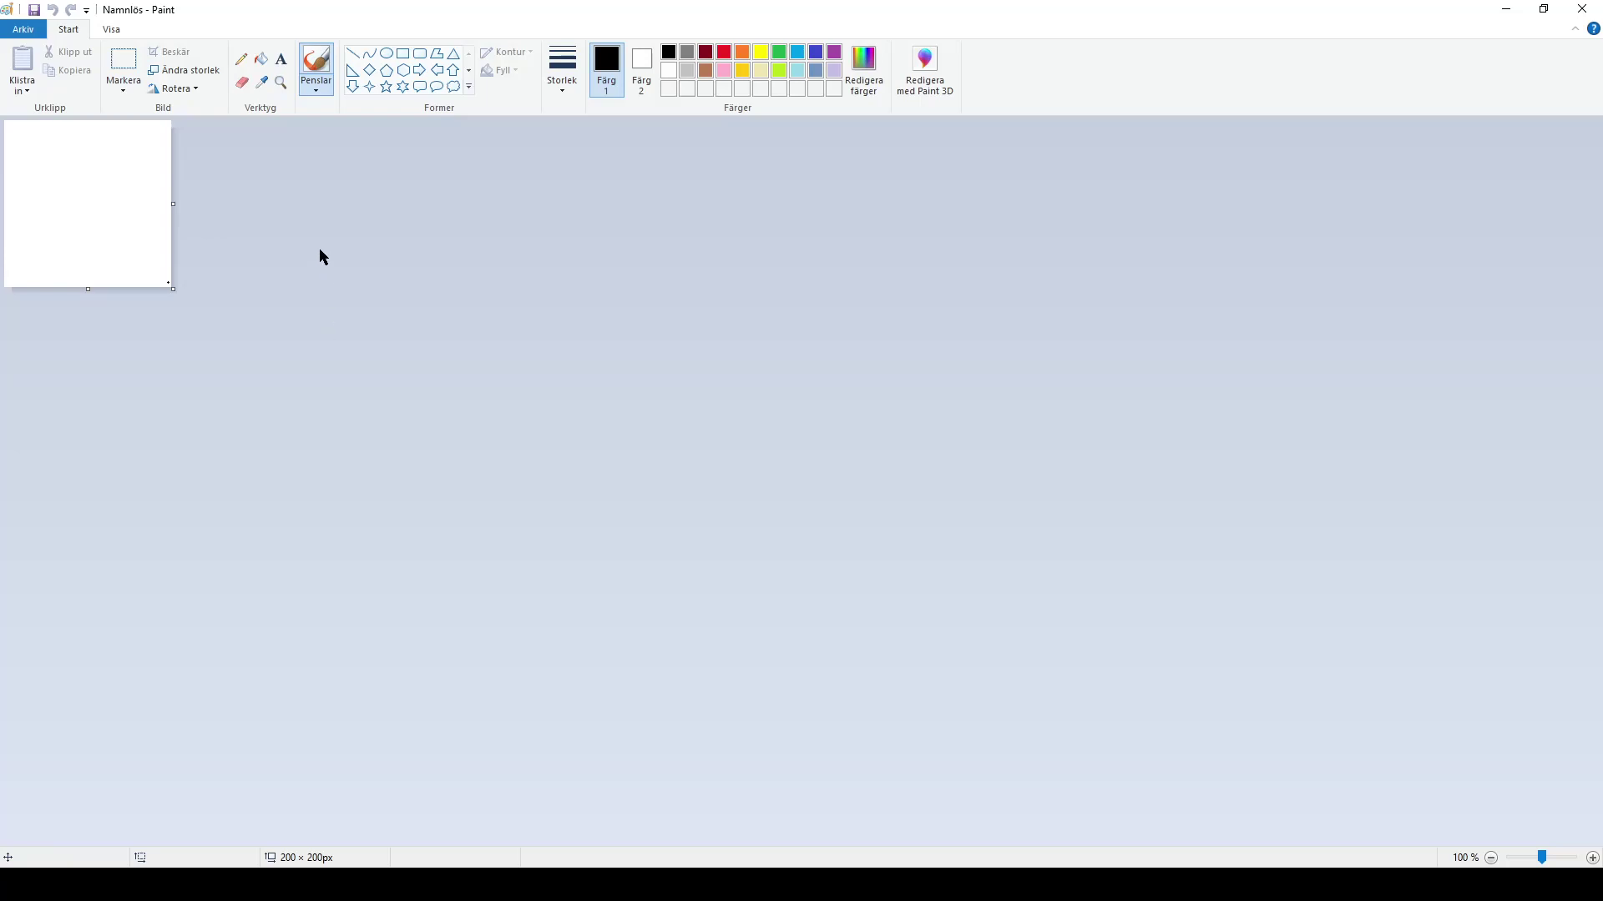
click(200, 71)
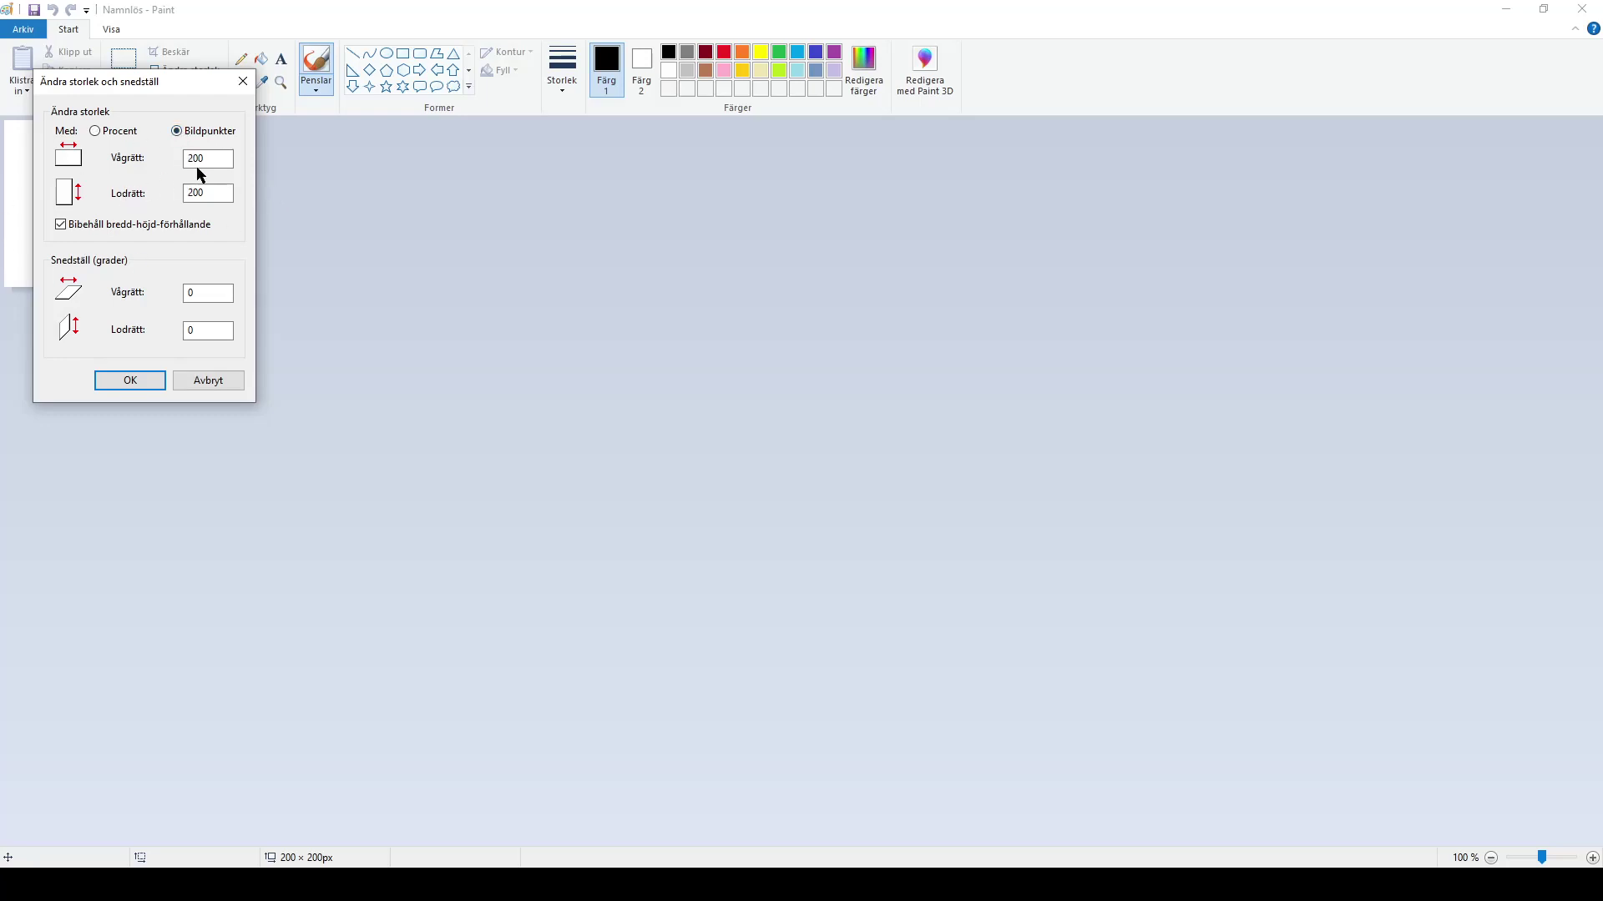
click(205, 193)
- Keep the 200 × 200 px canvas, zoom to 400% and fill it light grey
click(140, 382)
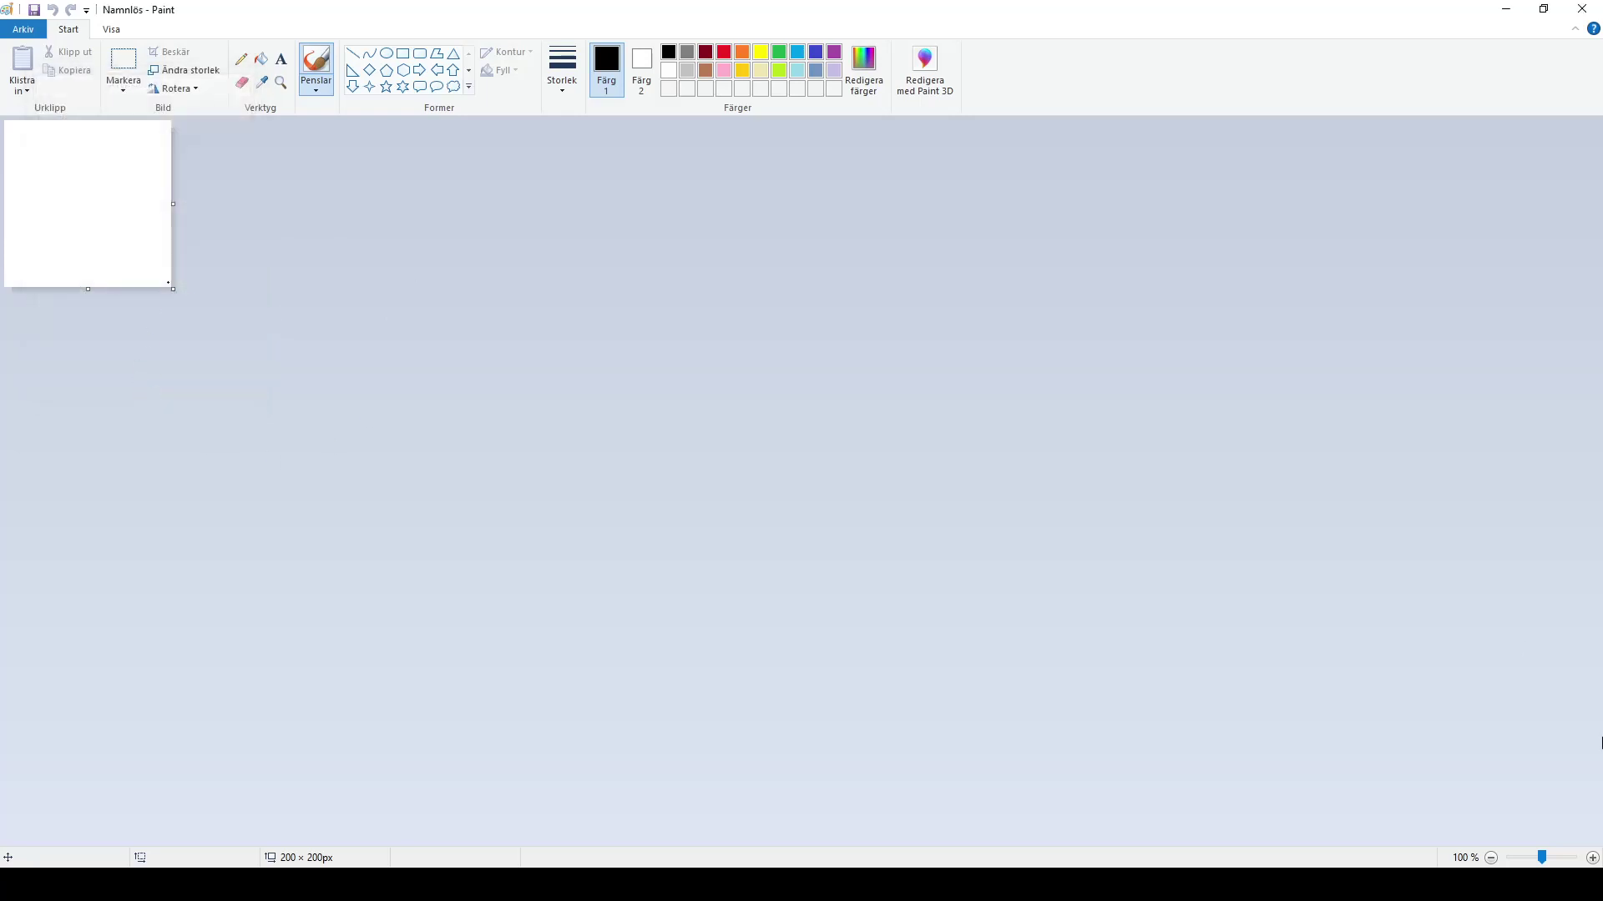
click(1592, 858)
click(1592, 858)
click(1593, 858)
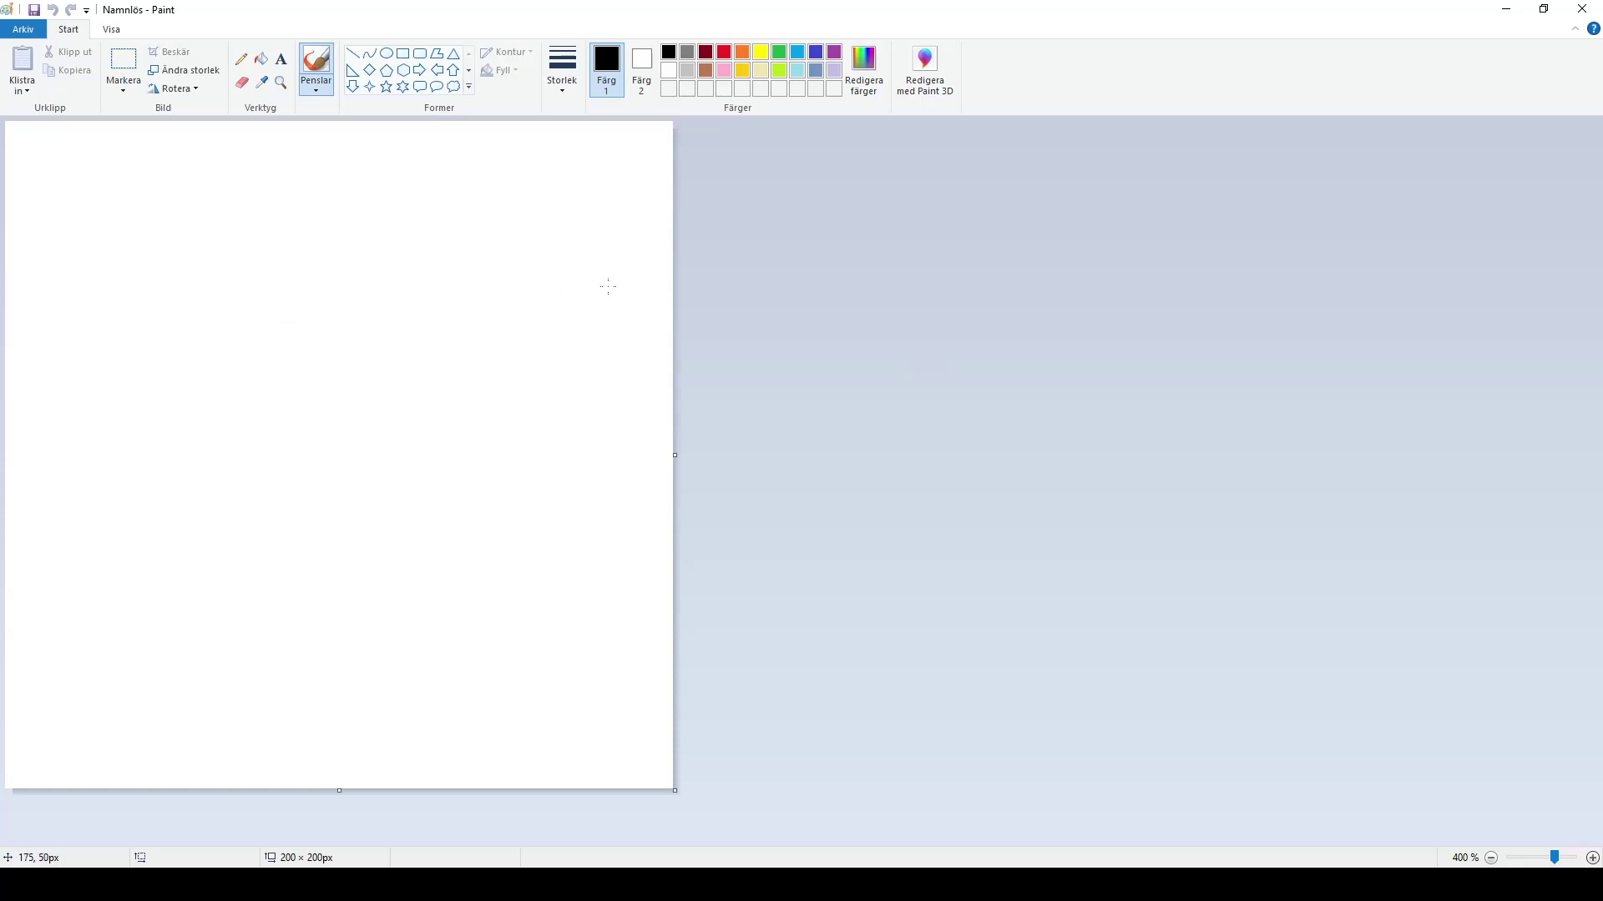
click(691, 71)
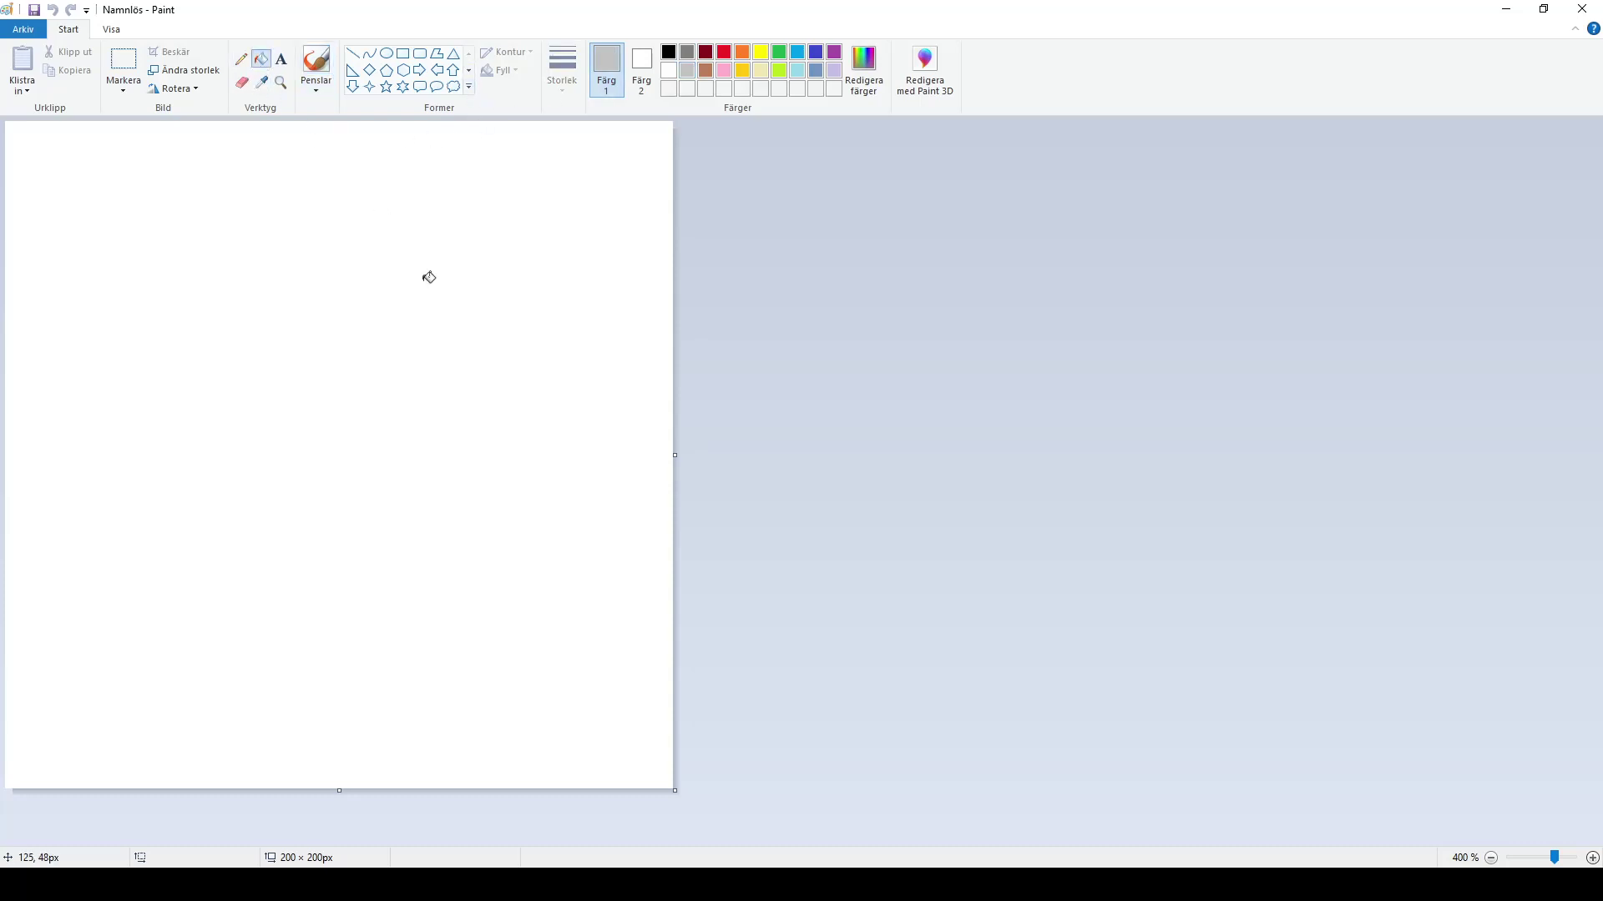
click(261, 59)
click(426, 275)
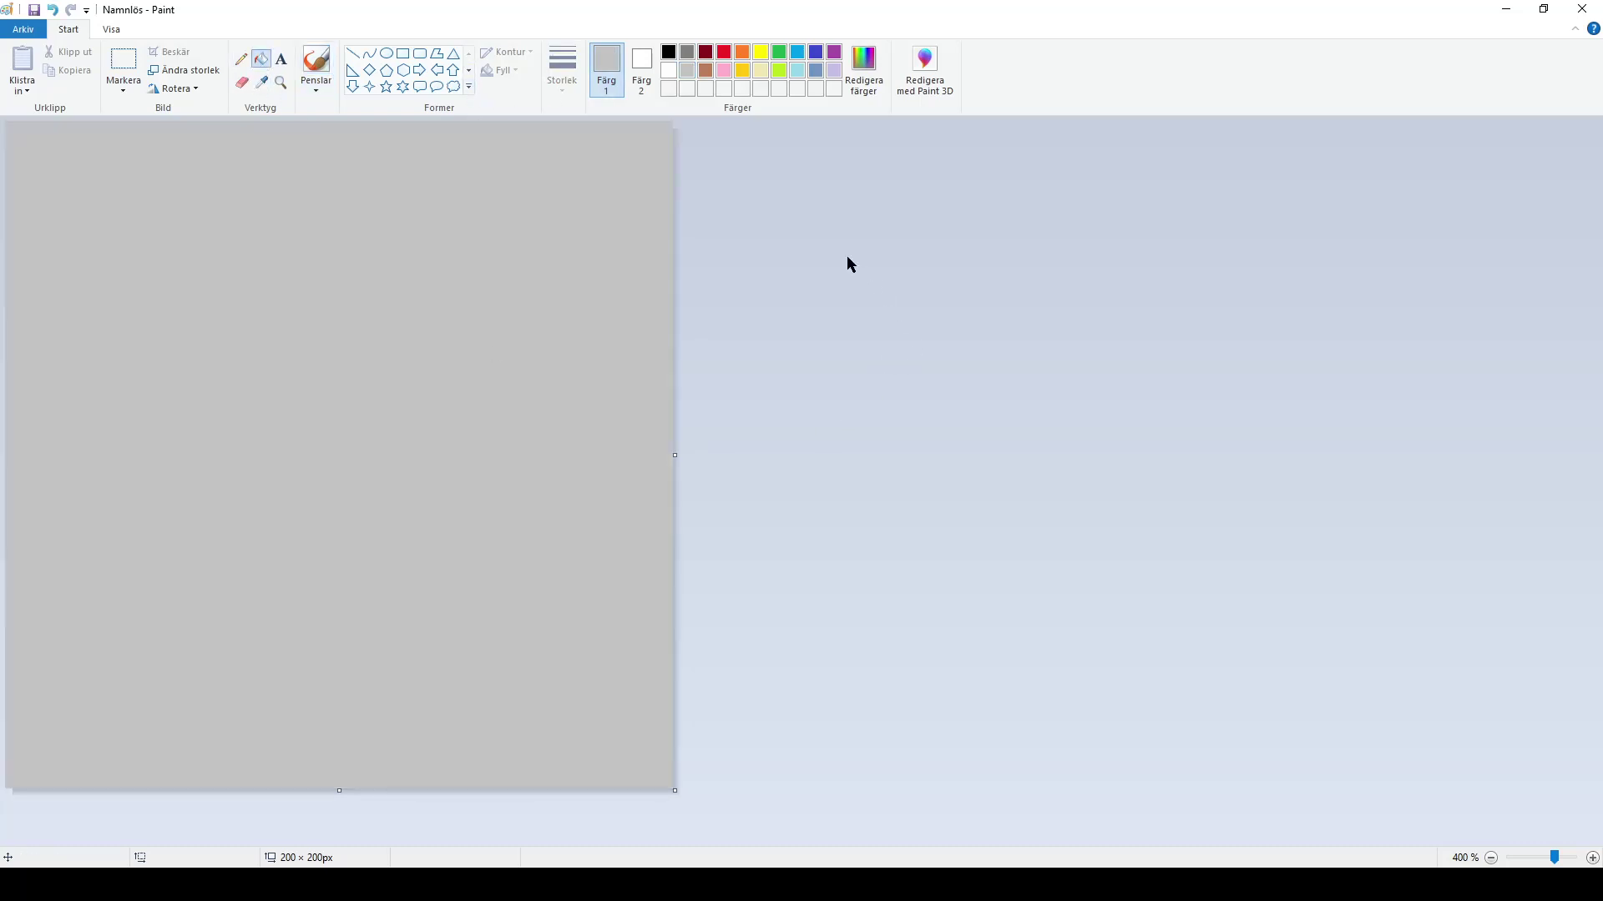
- Draw a solid purple rectangle about 61 px tall across the canvas bottom
click(835, 52)
click(404, 54)
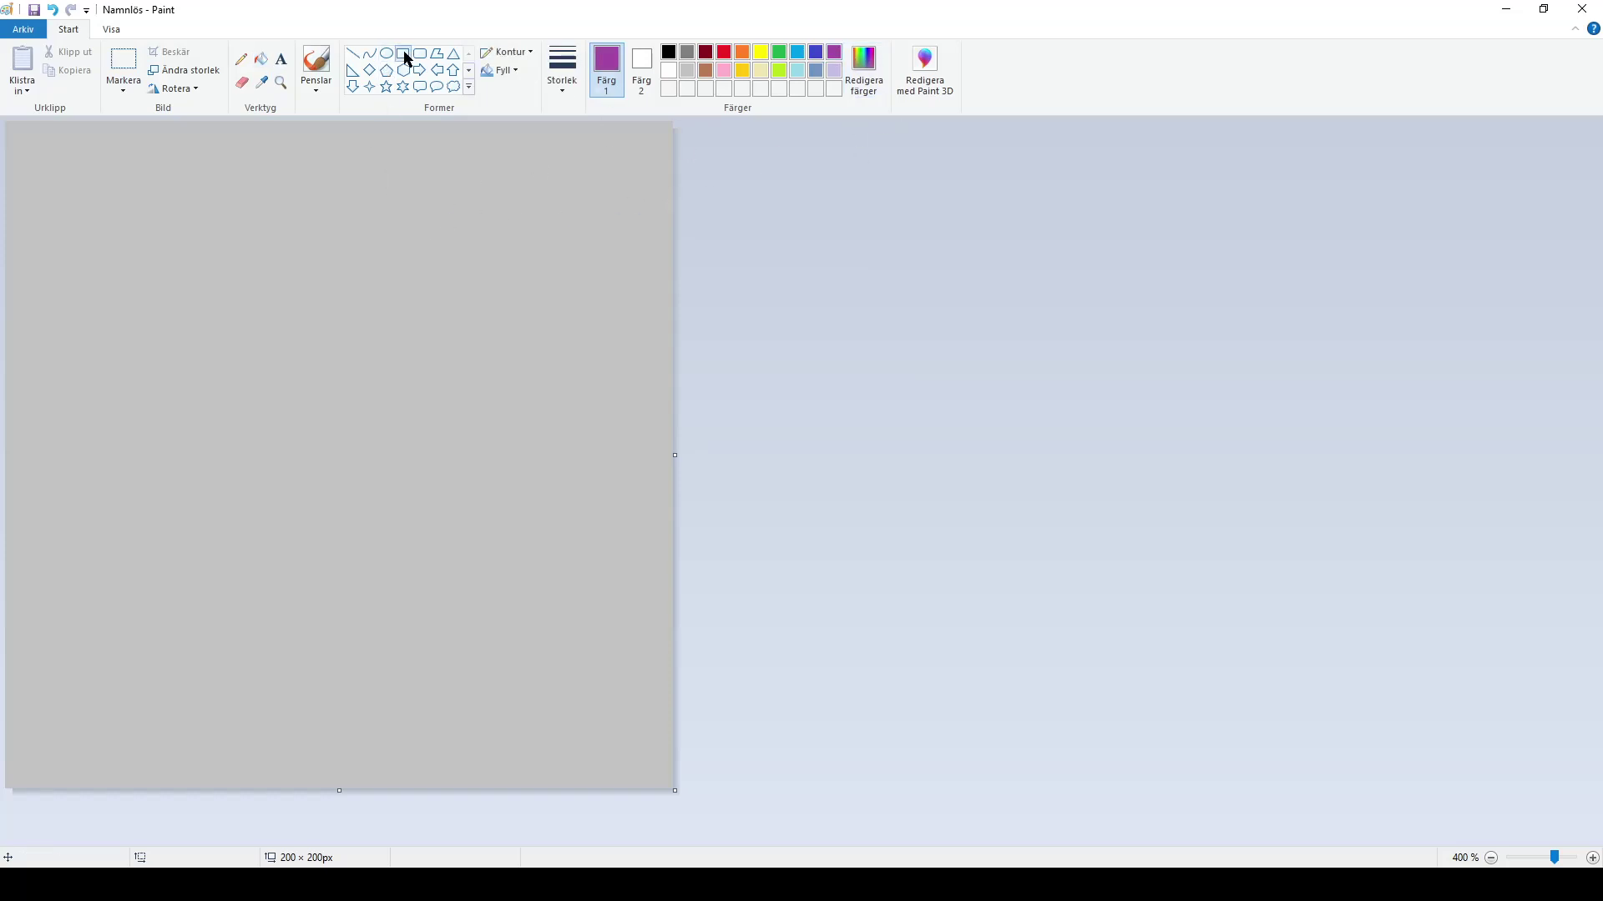
click(507, 71)
click(537, 114)
click(644, 59)
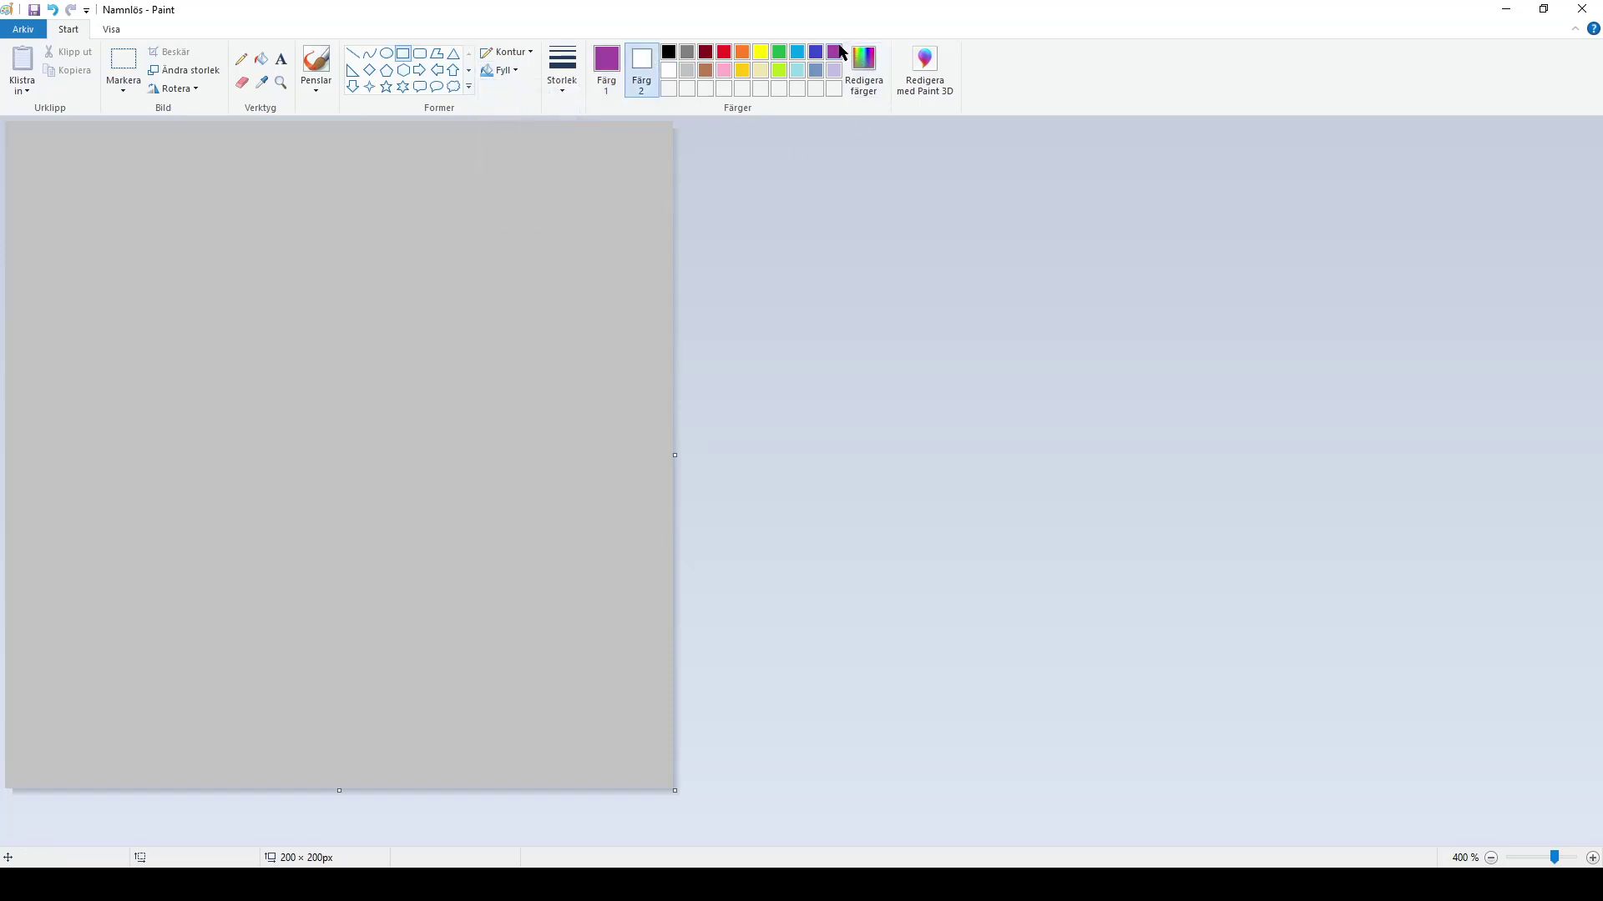
click(833, 52)
drag(9, 551, 745, 801)
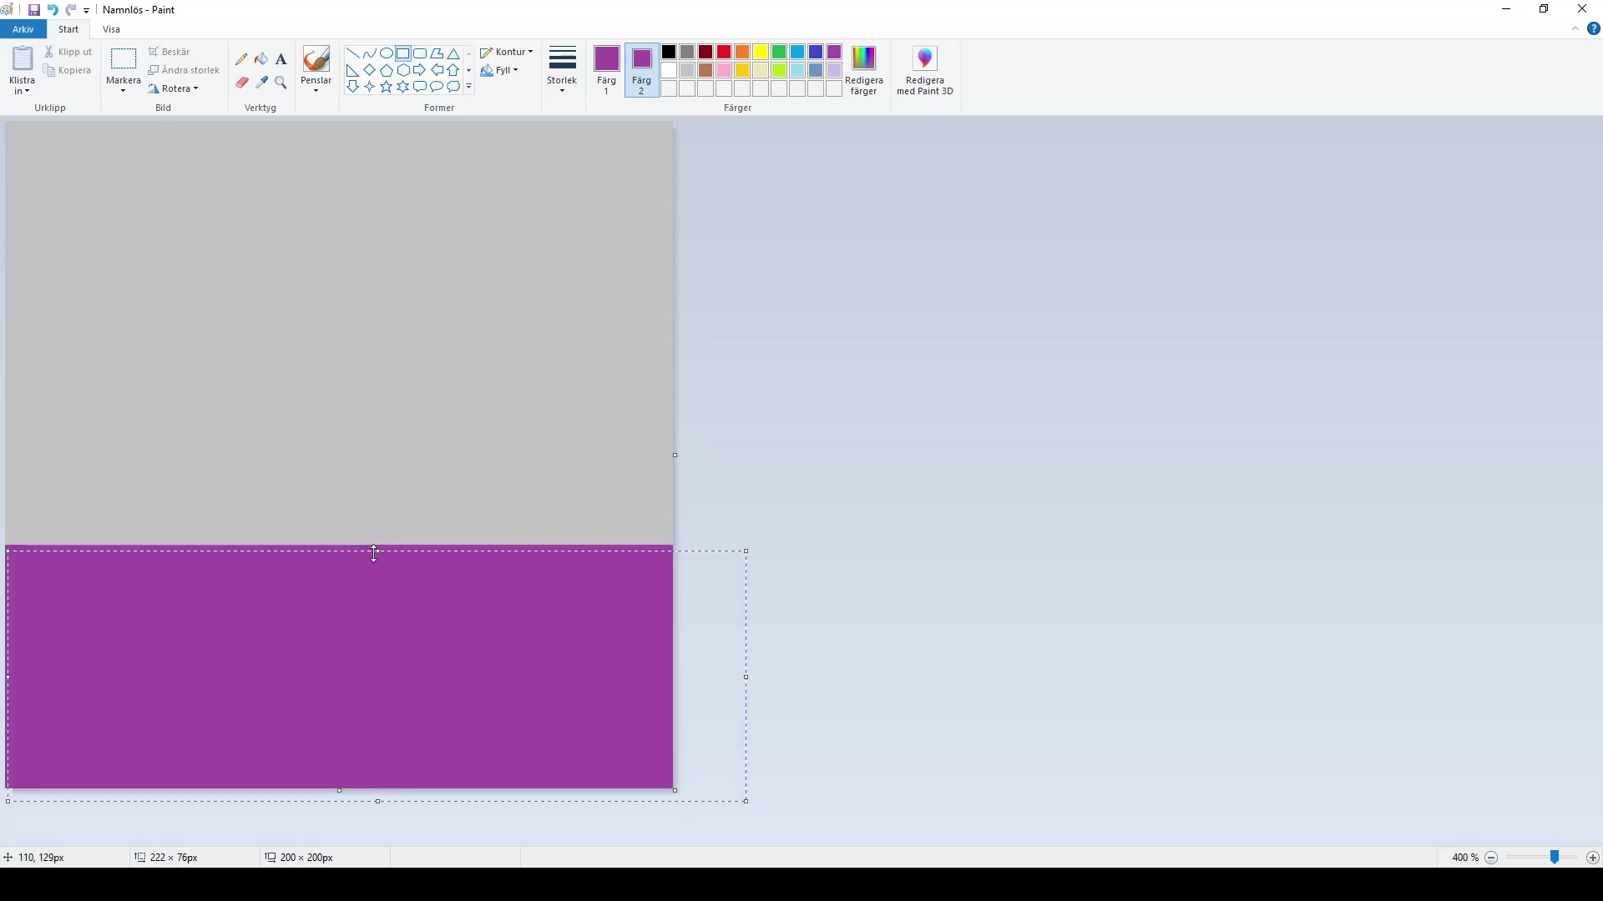
drag(374, 553, 374, 236)
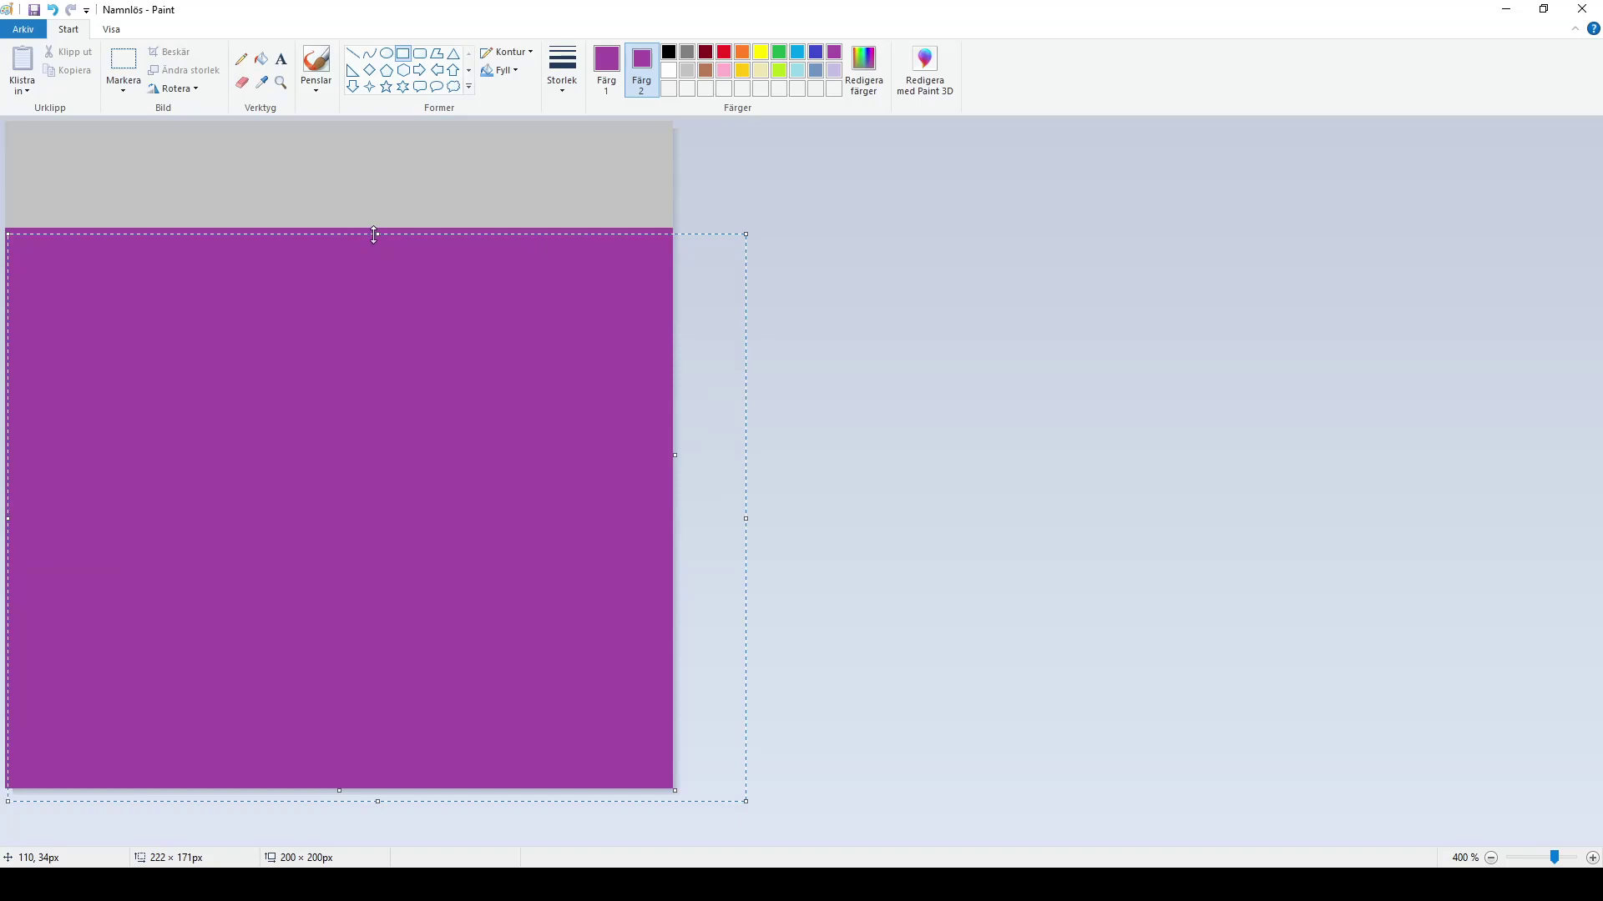
drag(374, 236, 374, 601)
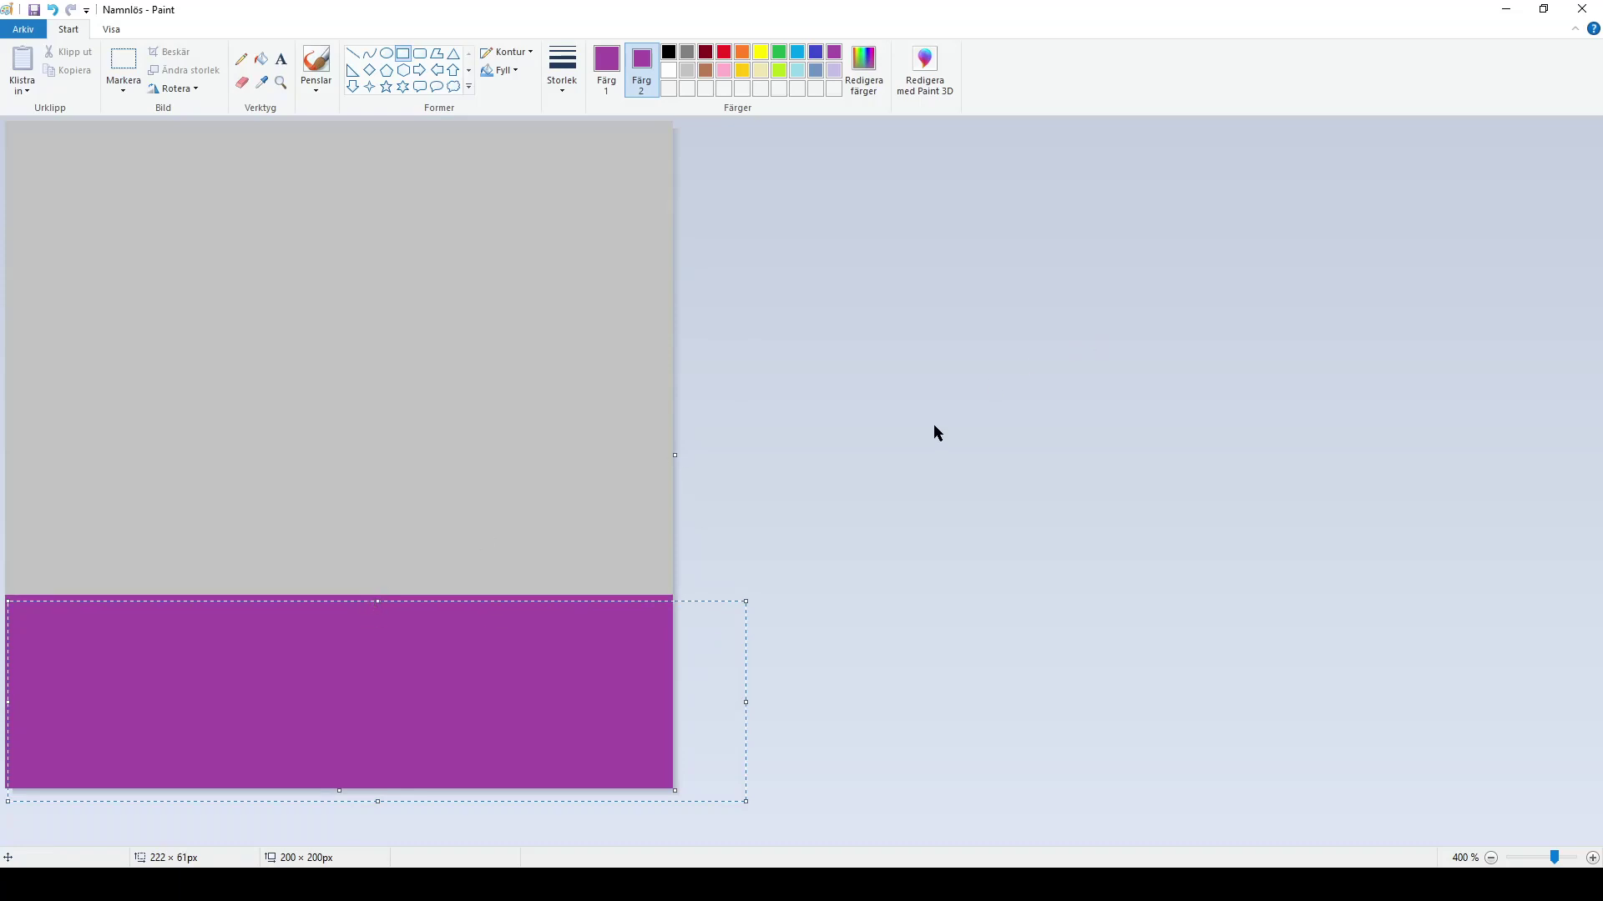
- Save the image as greyviol.png in CableVideo and return to Fusion 360
click(23, 29)
click(62, 130)
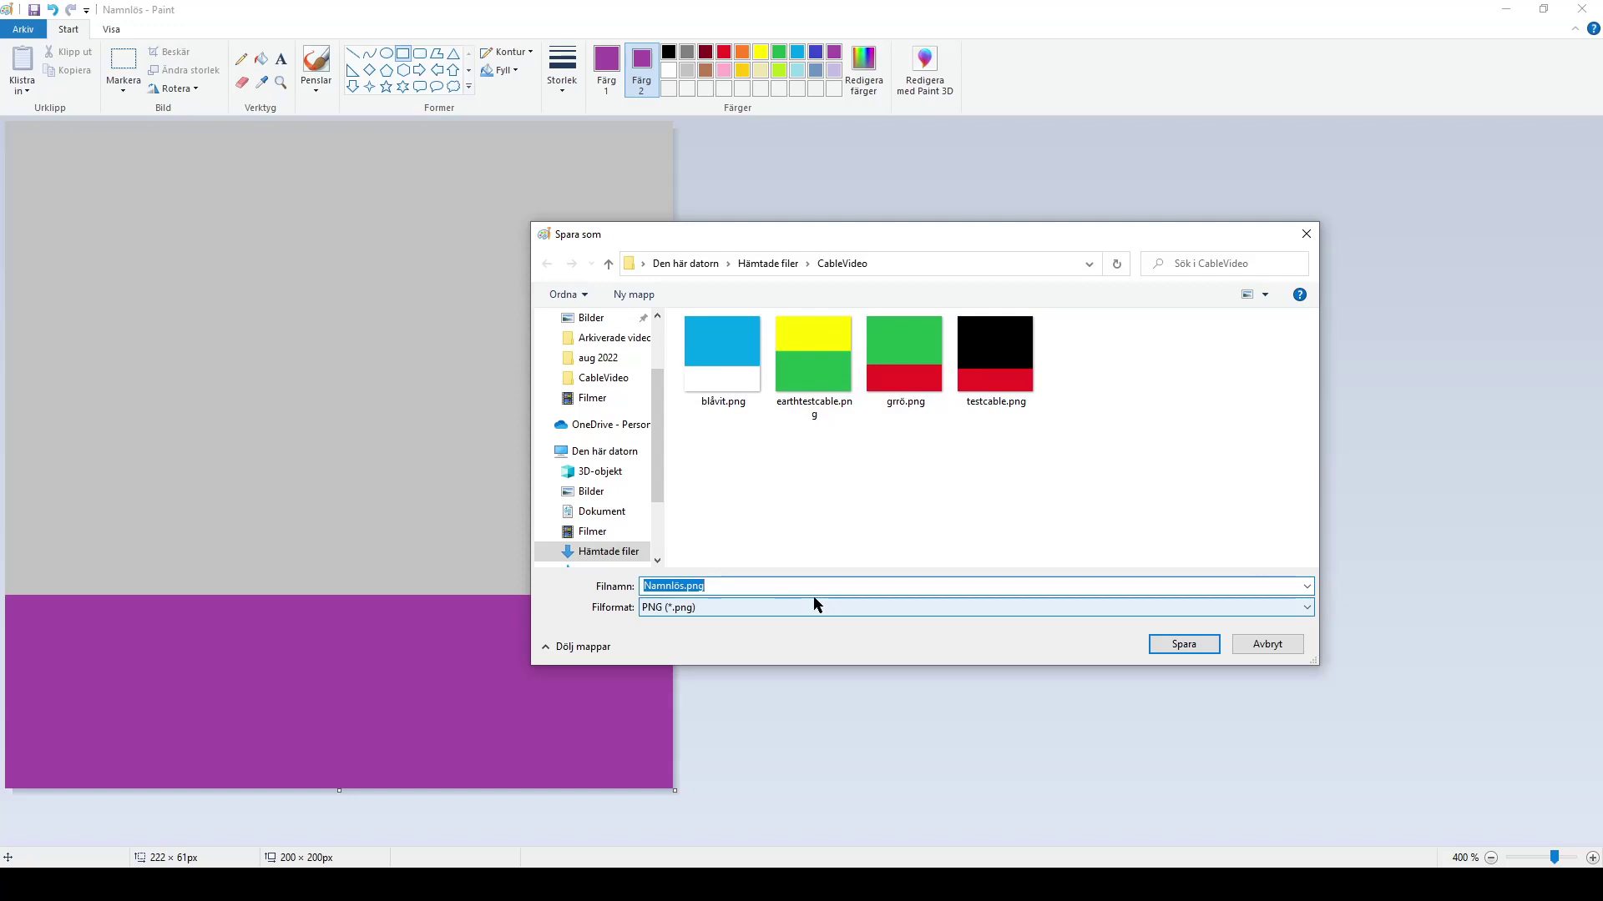
text(greyviol)
key(Return)
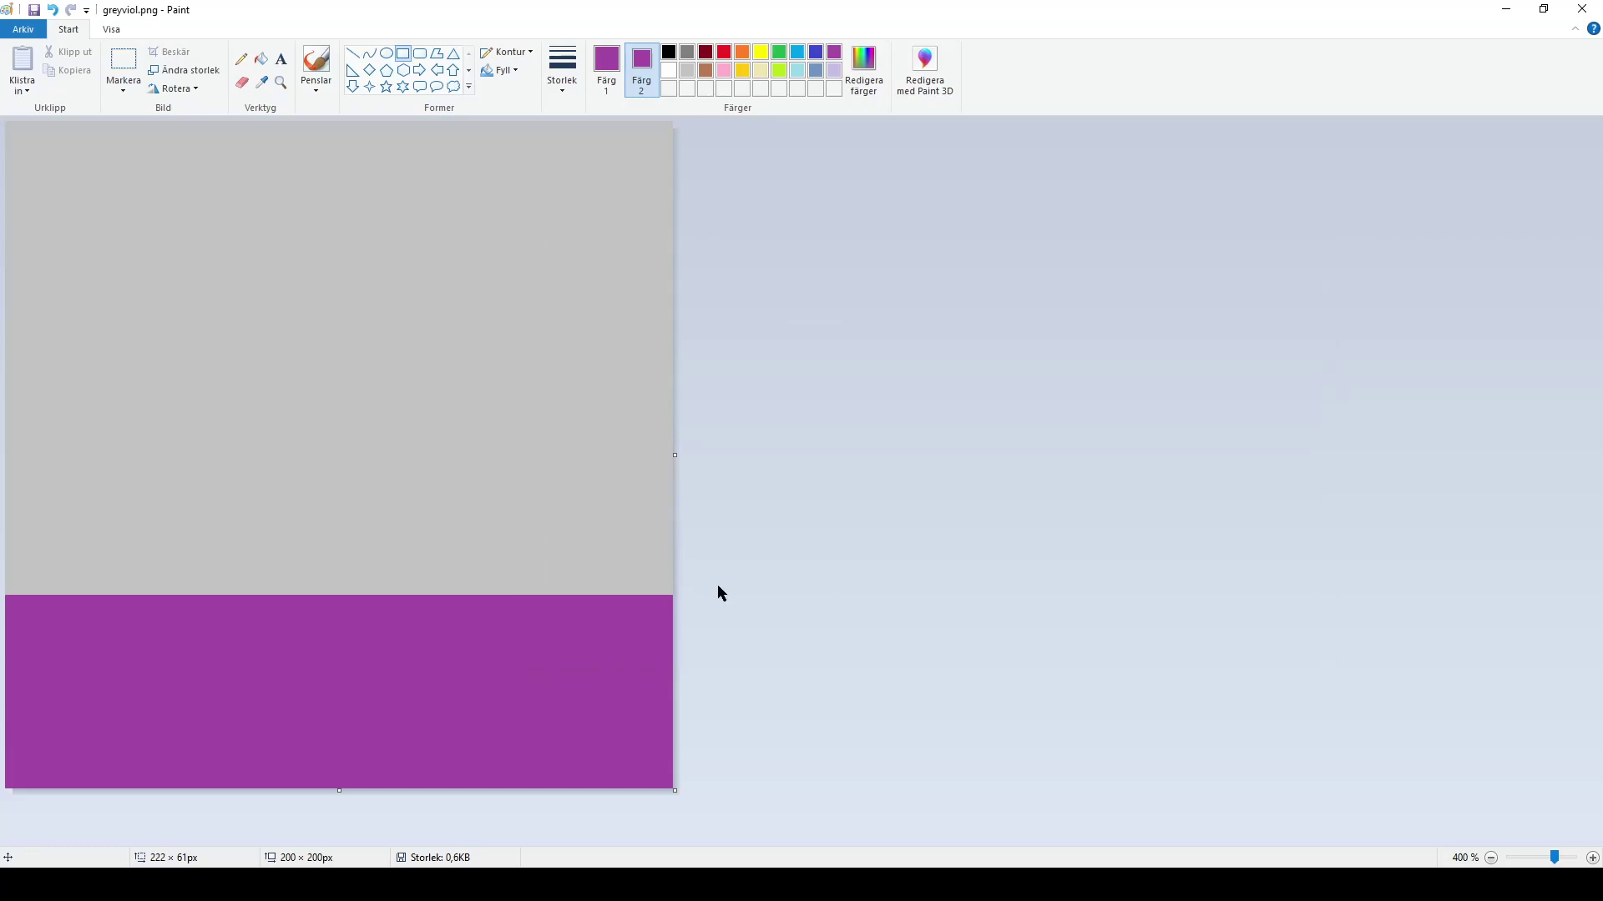
key(alt+Tab)
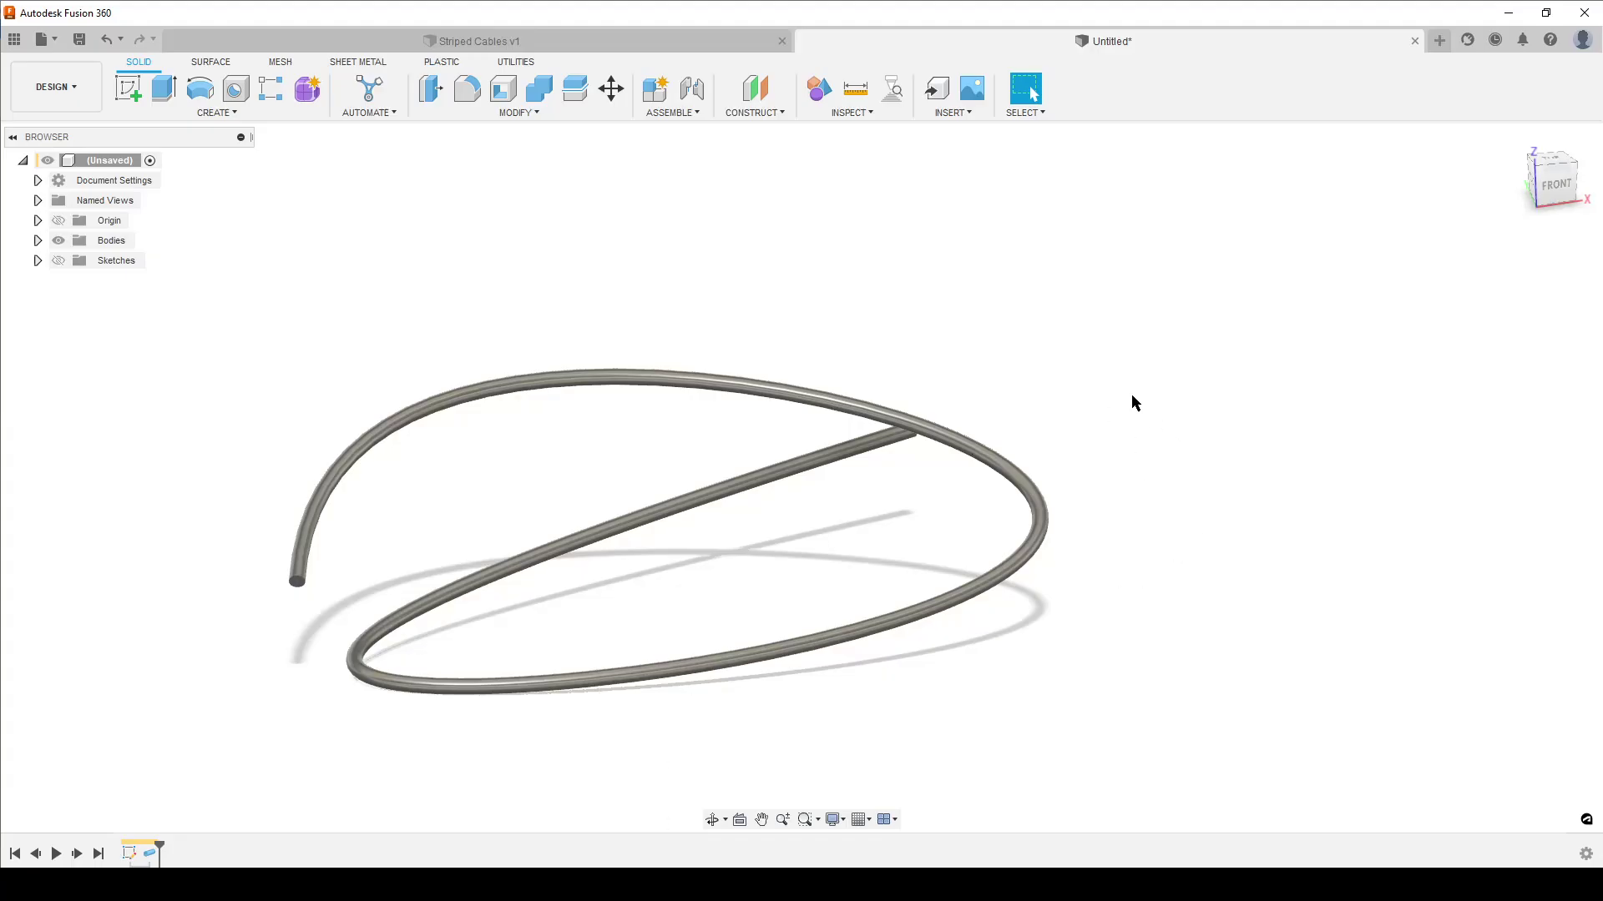
- Add Bamboo Light - Semigloss from the Library's Wood folder to the In This Design appearances
key(a)
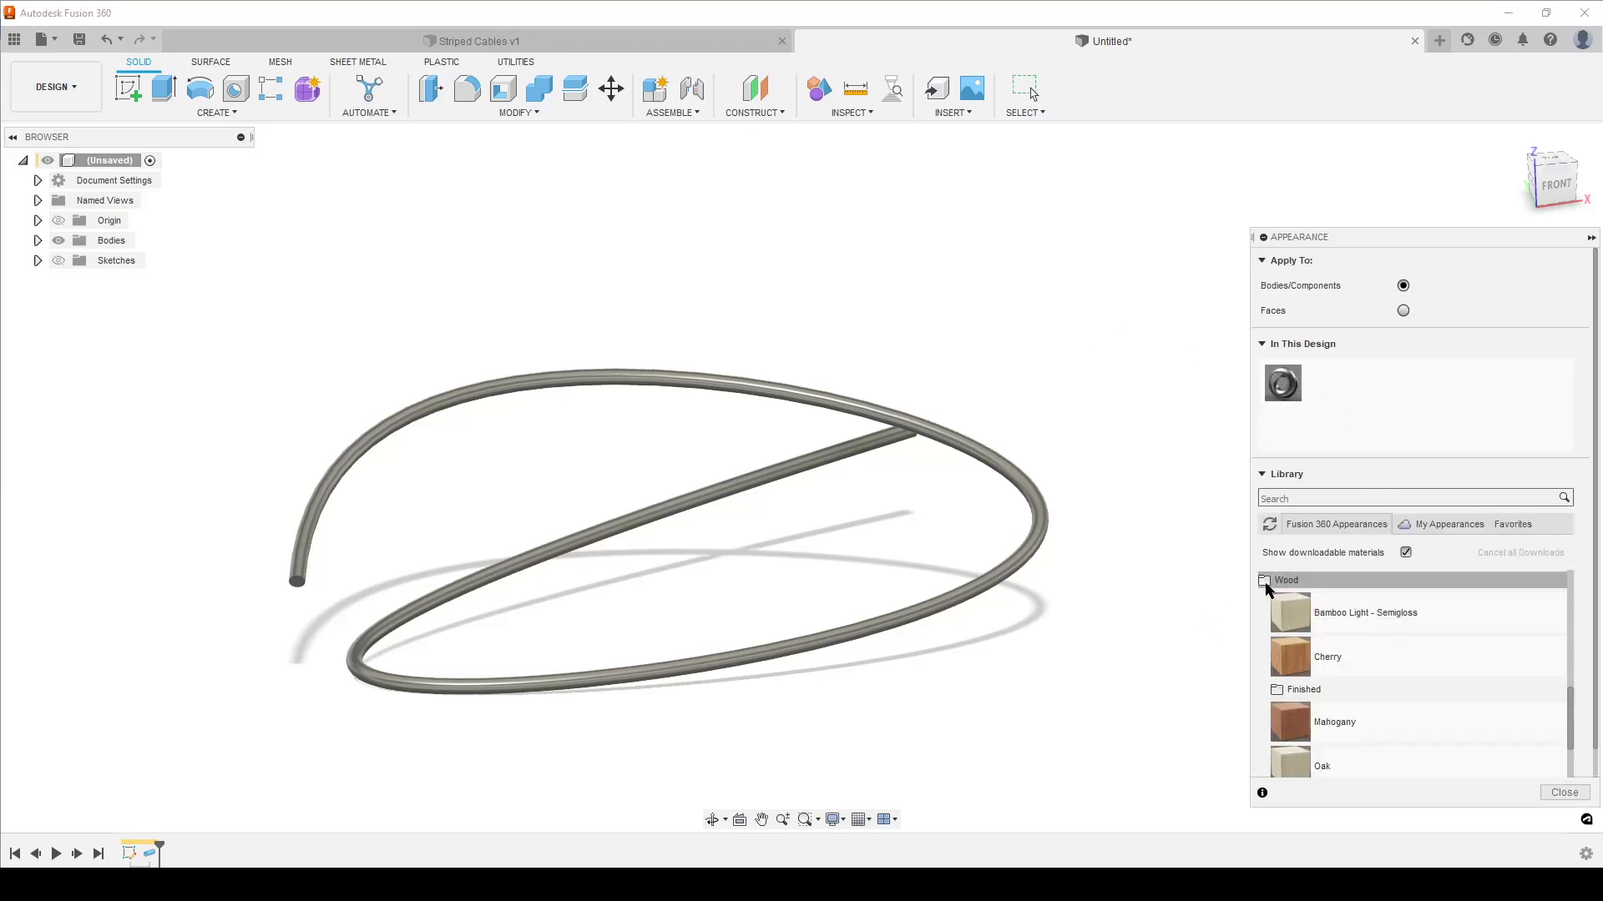
click(1308, 582)
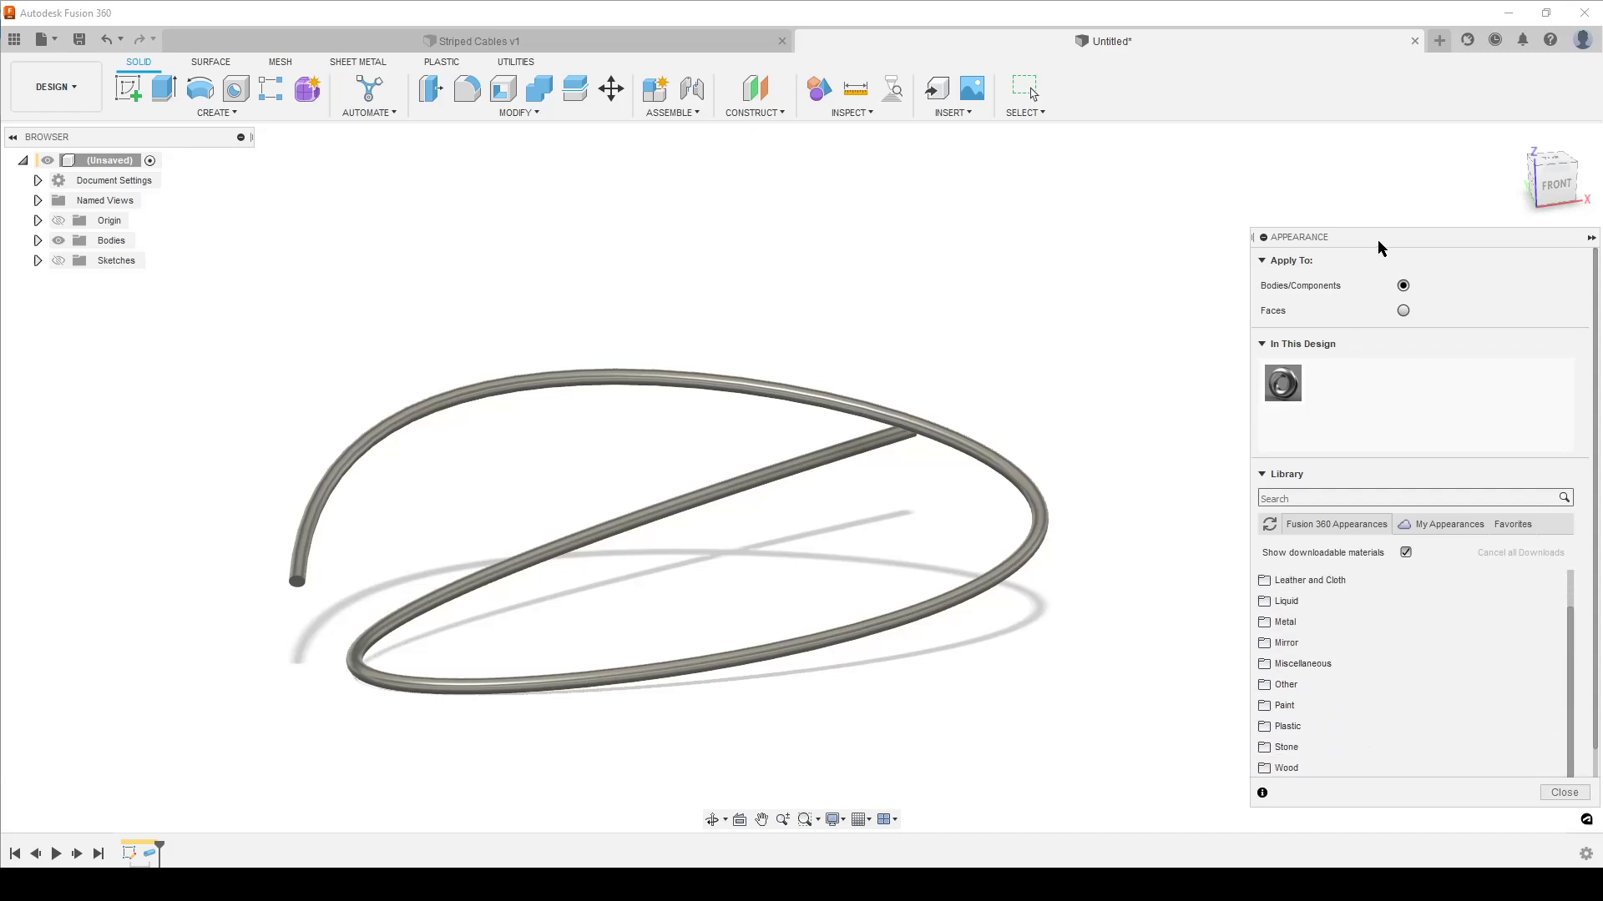
drag(1377, 238, 1596, 238)
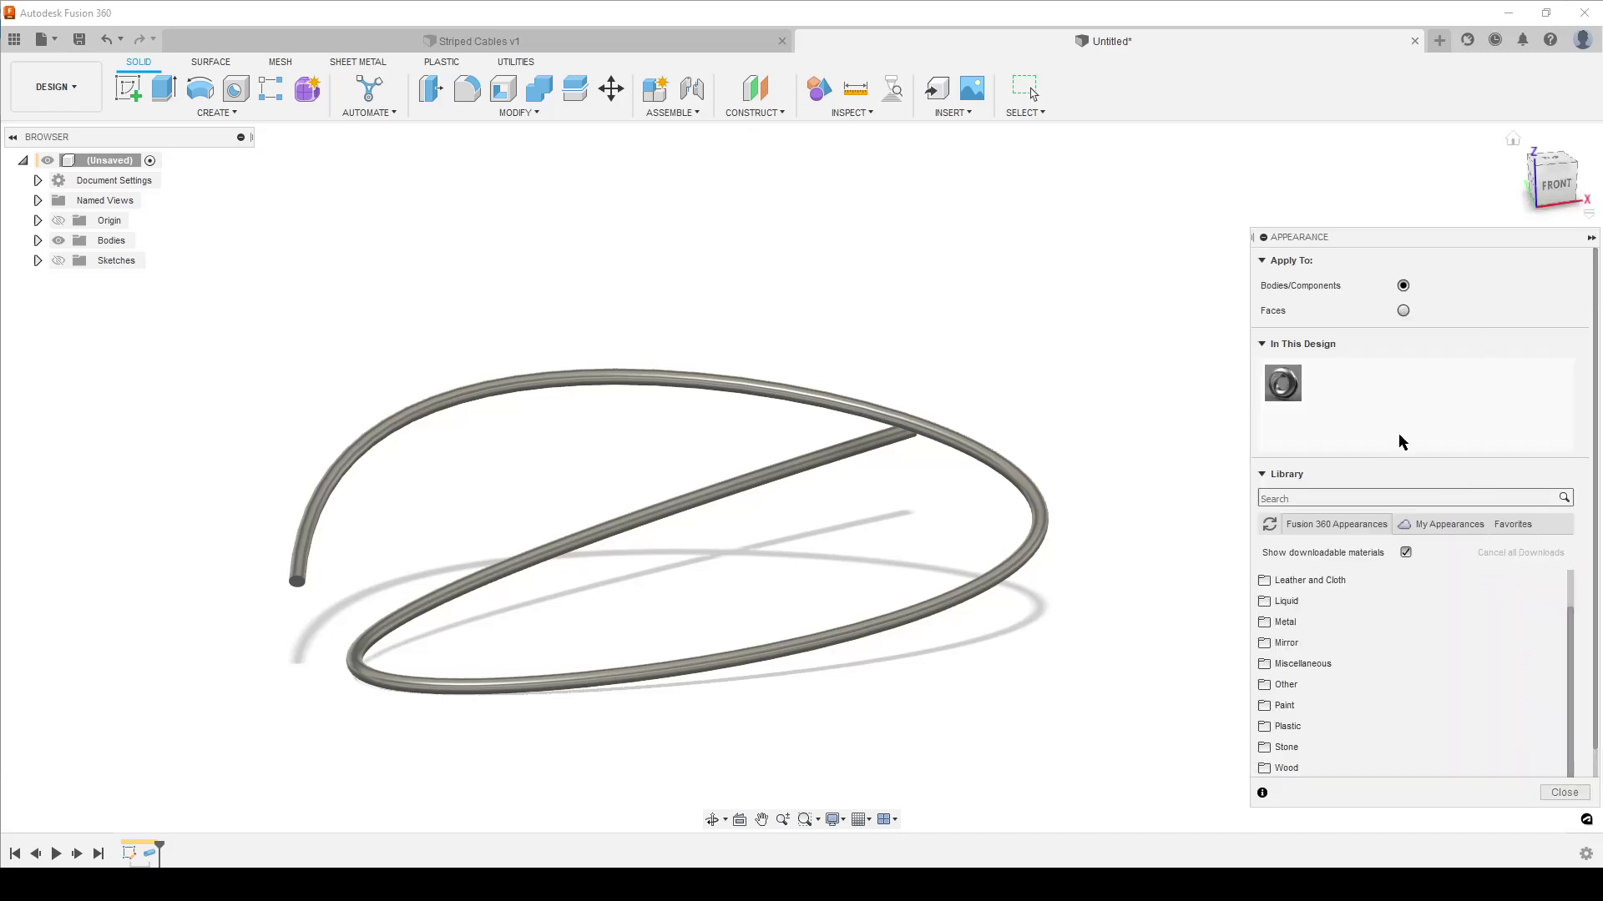
scroll(1351, 637, down, 1)
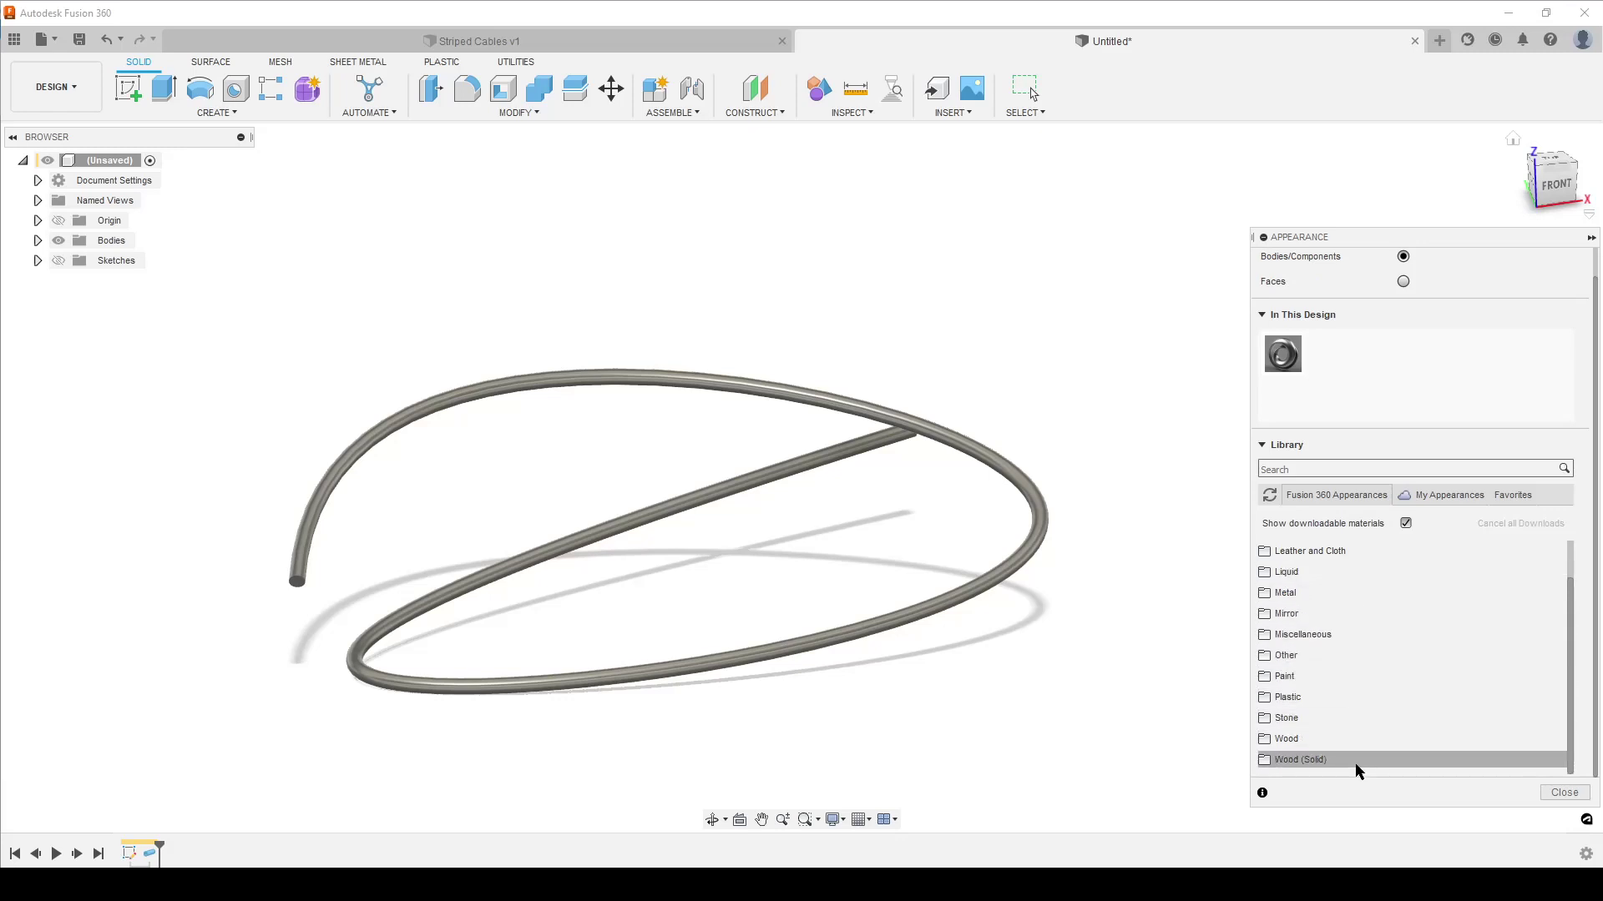
click(1287, 740)
scroll(1288, 727, down, 2)
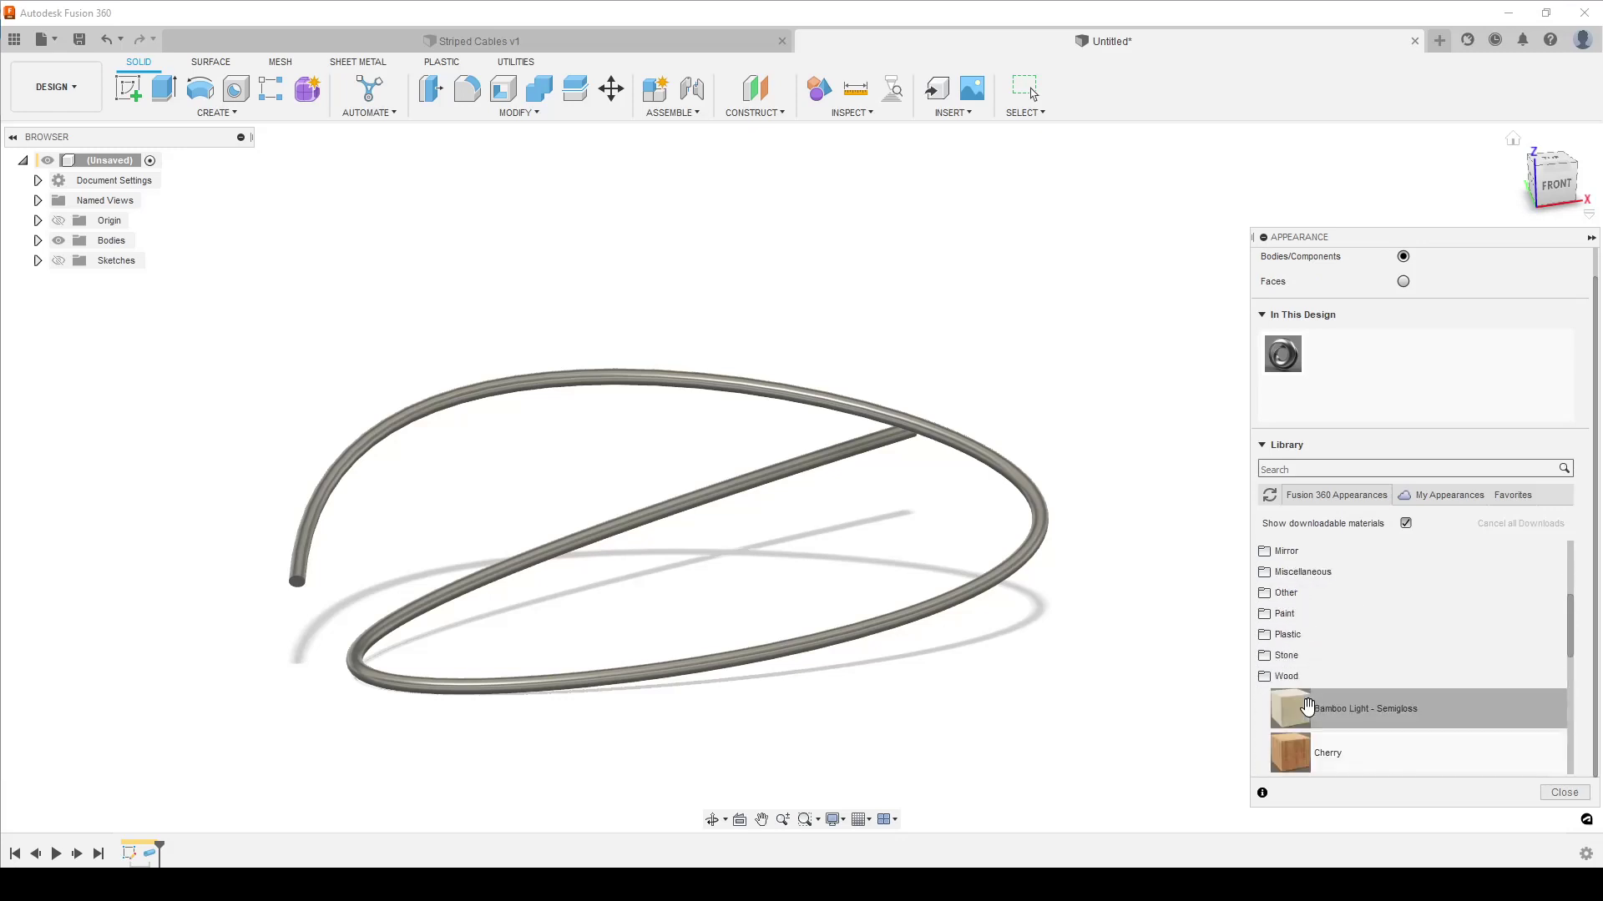
drag(1290, 711, 1331, 355)
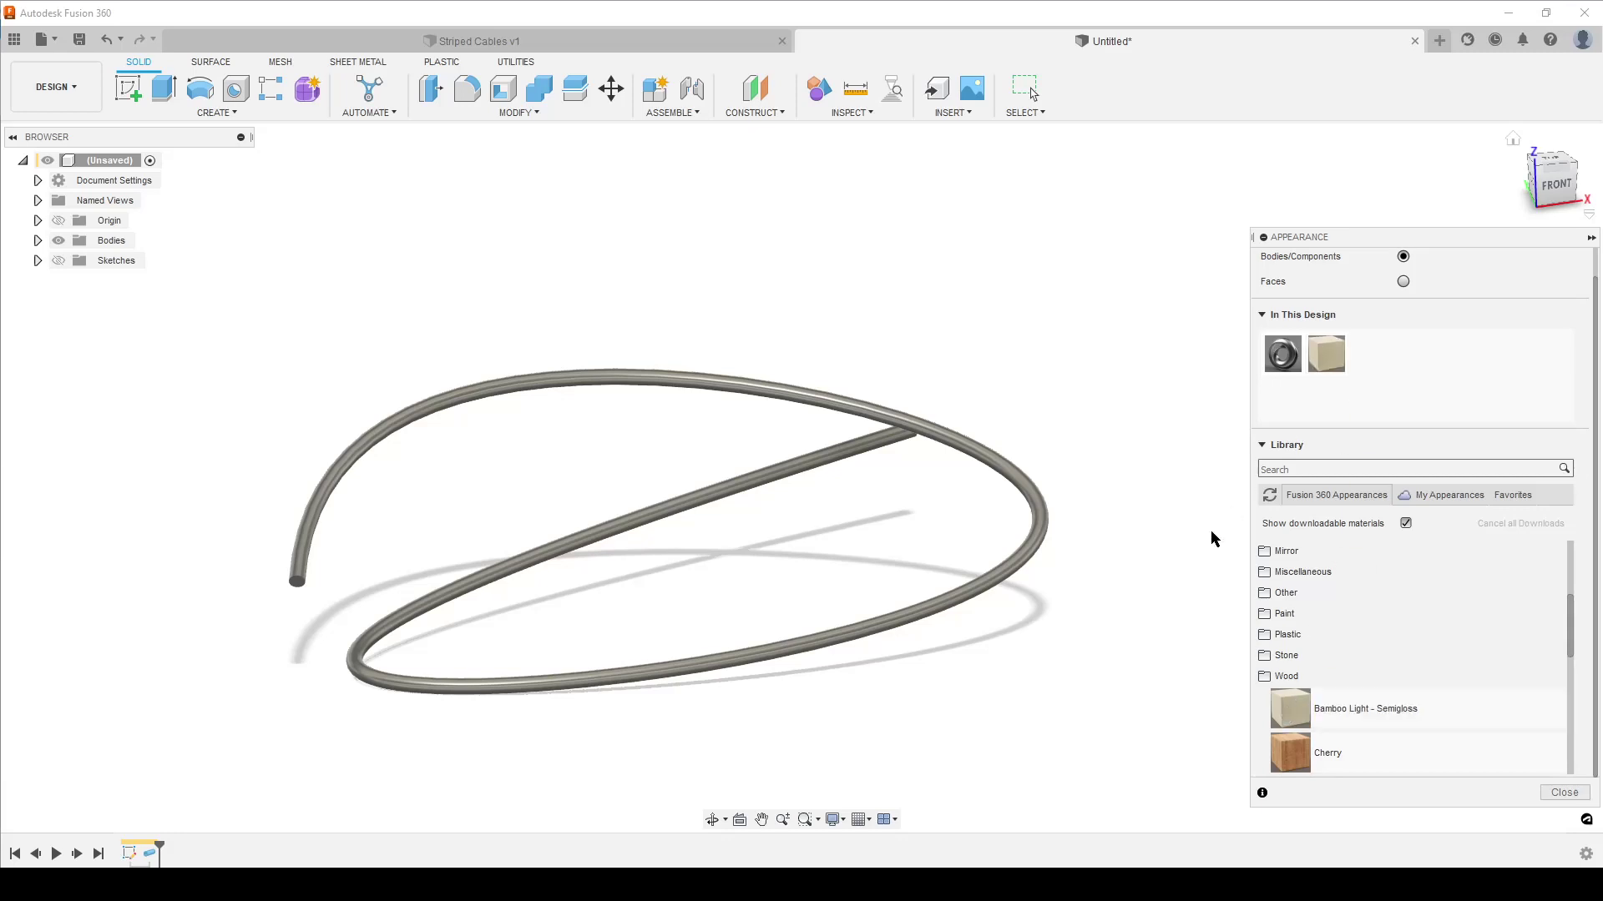
- Rename the copied bamboo appearance to 'Grey Violet'
right_click(1325, 358)
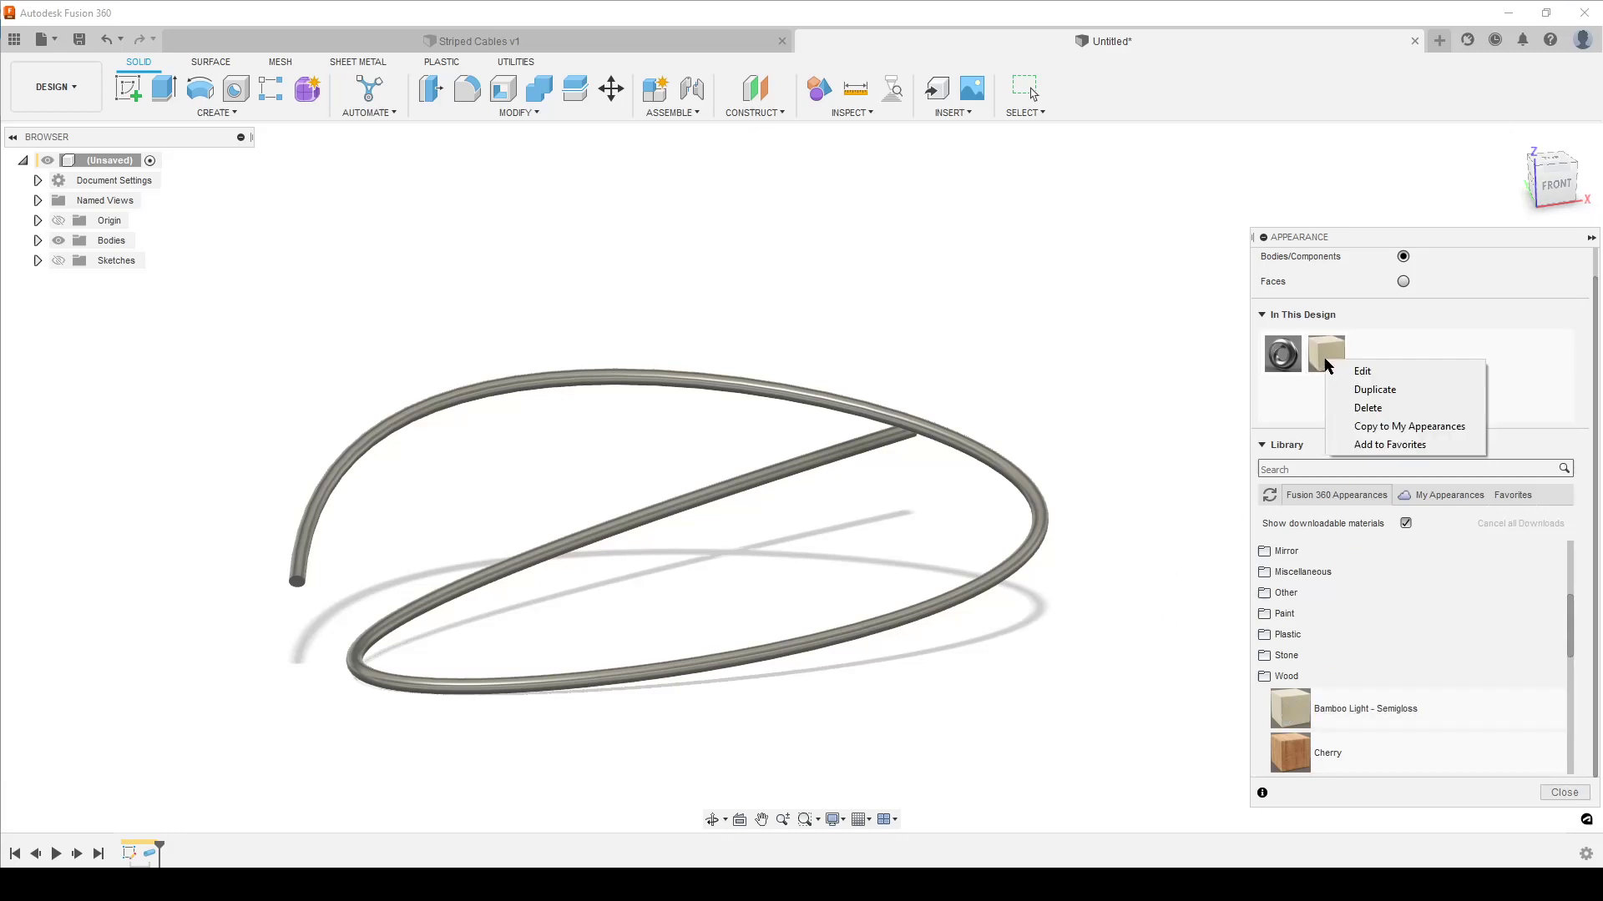
click(1370, 367)
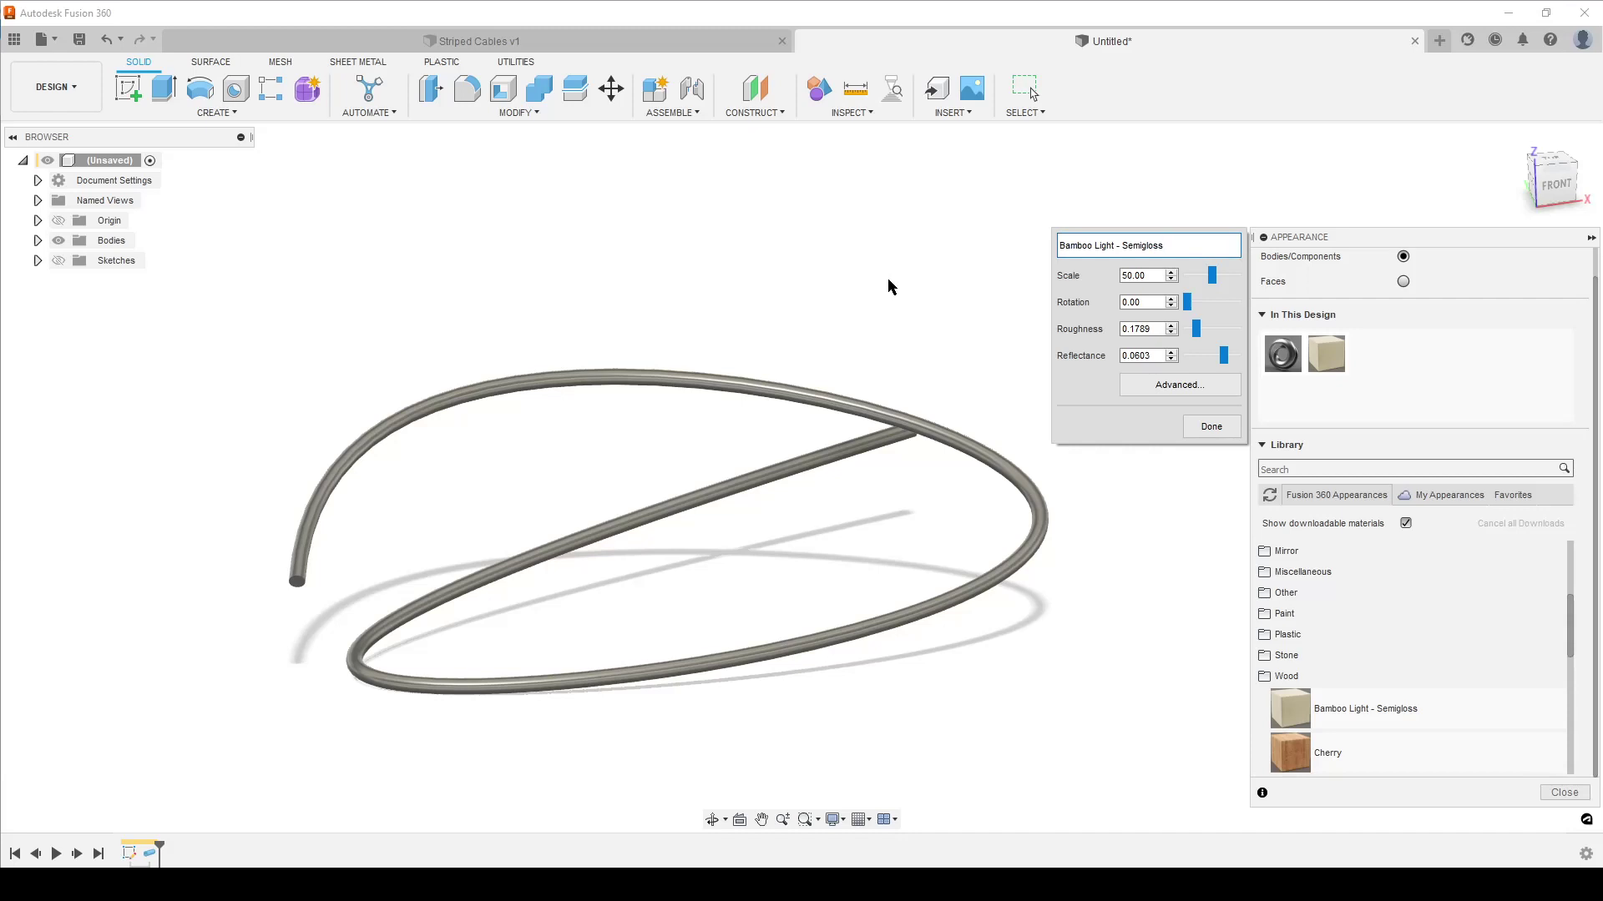
key(BackSpace)
key(BackSpace)
key(BackSpace)
key(BackSpace)
key(BackSpace)
key(BackSpace)
key(BackSpace)
key(BackSpace)
key(BackSpace)
key(BackSpace)
key(BackSpace)
key(BackSpace)
key(BackSpace)
key(BackSpace)
key(BackSpace)
key(BackSpace)
key(BackSpace)
key(BackSpace)
key(BackSpace)
key(BackSpace)
text(Grey Violet)
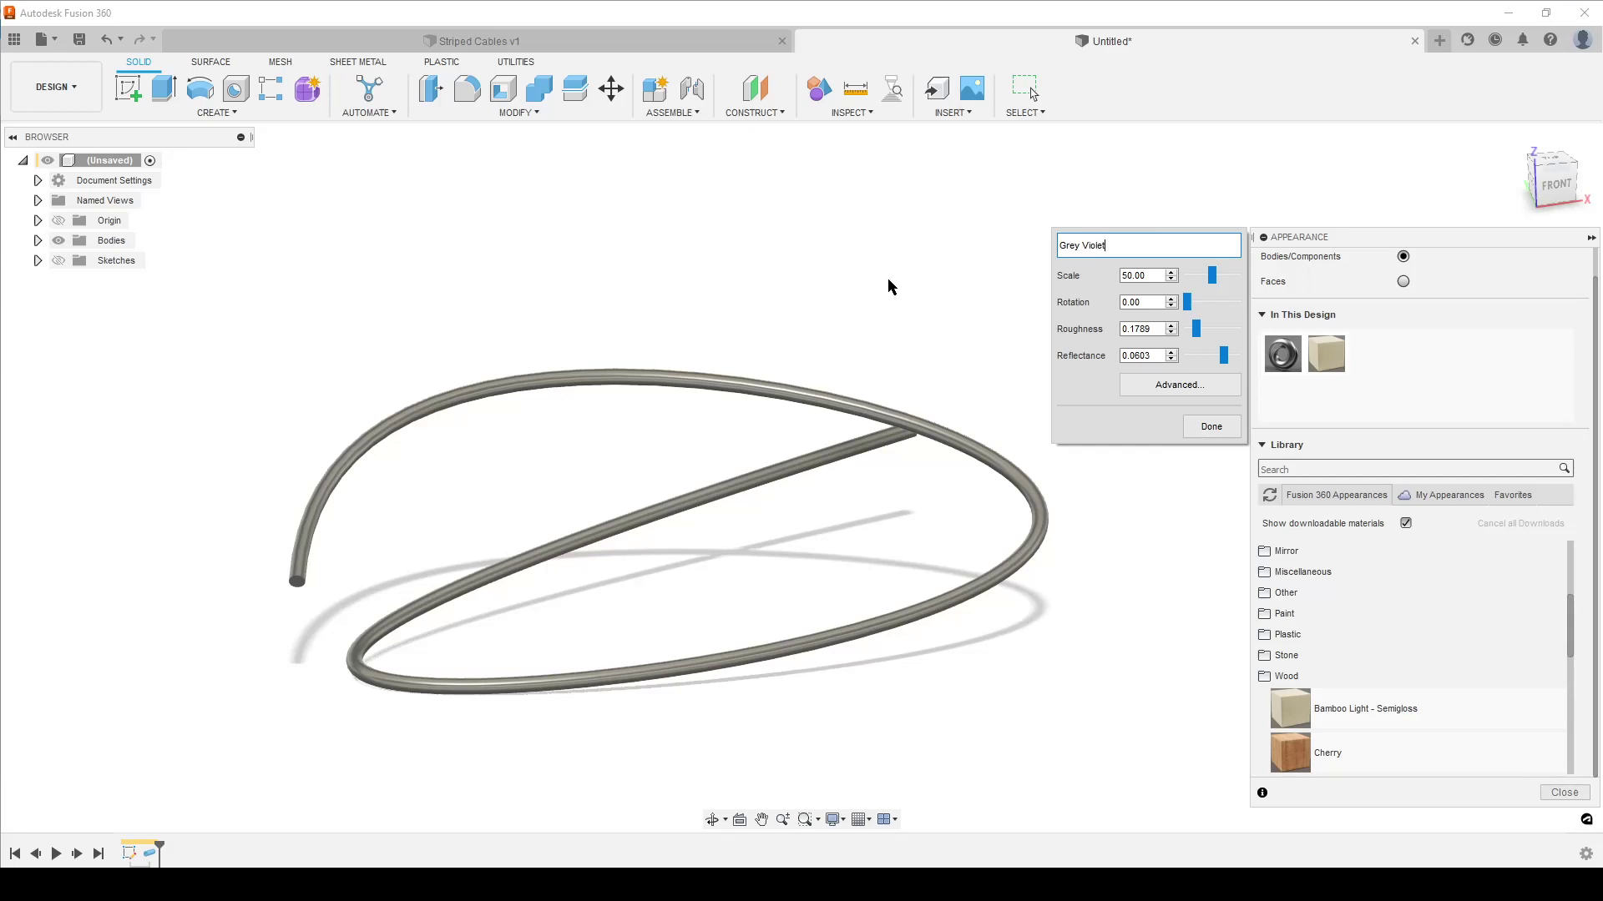
- Open the appearance's image Texture Editor through Advanced, then reposition and enlarge it
click(1157, 383)
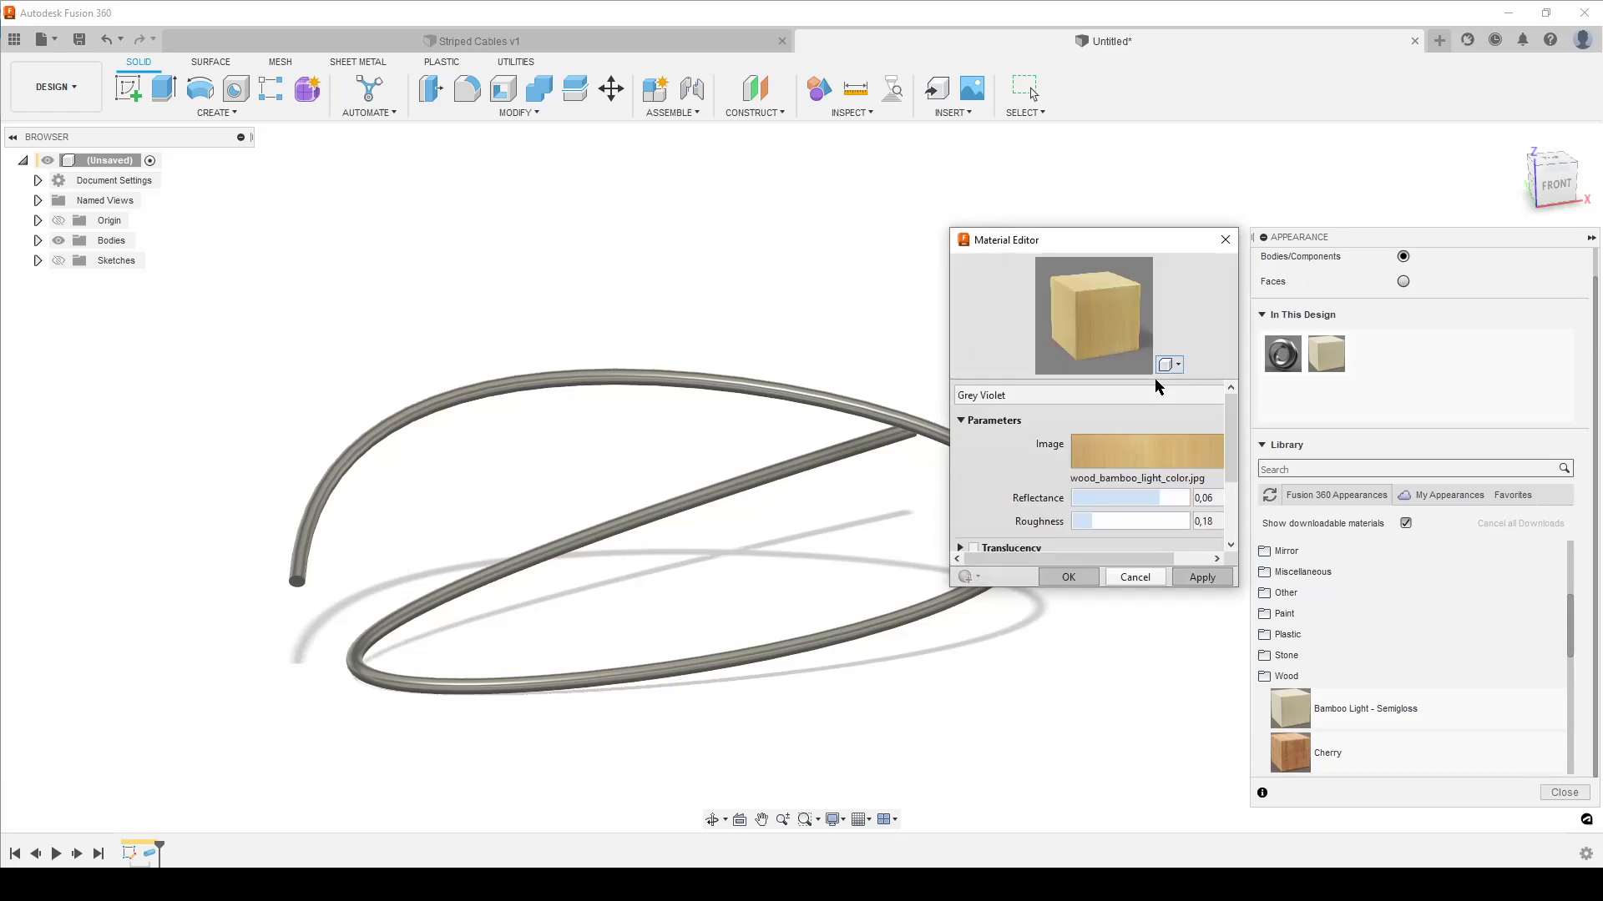
click(1110, 446)
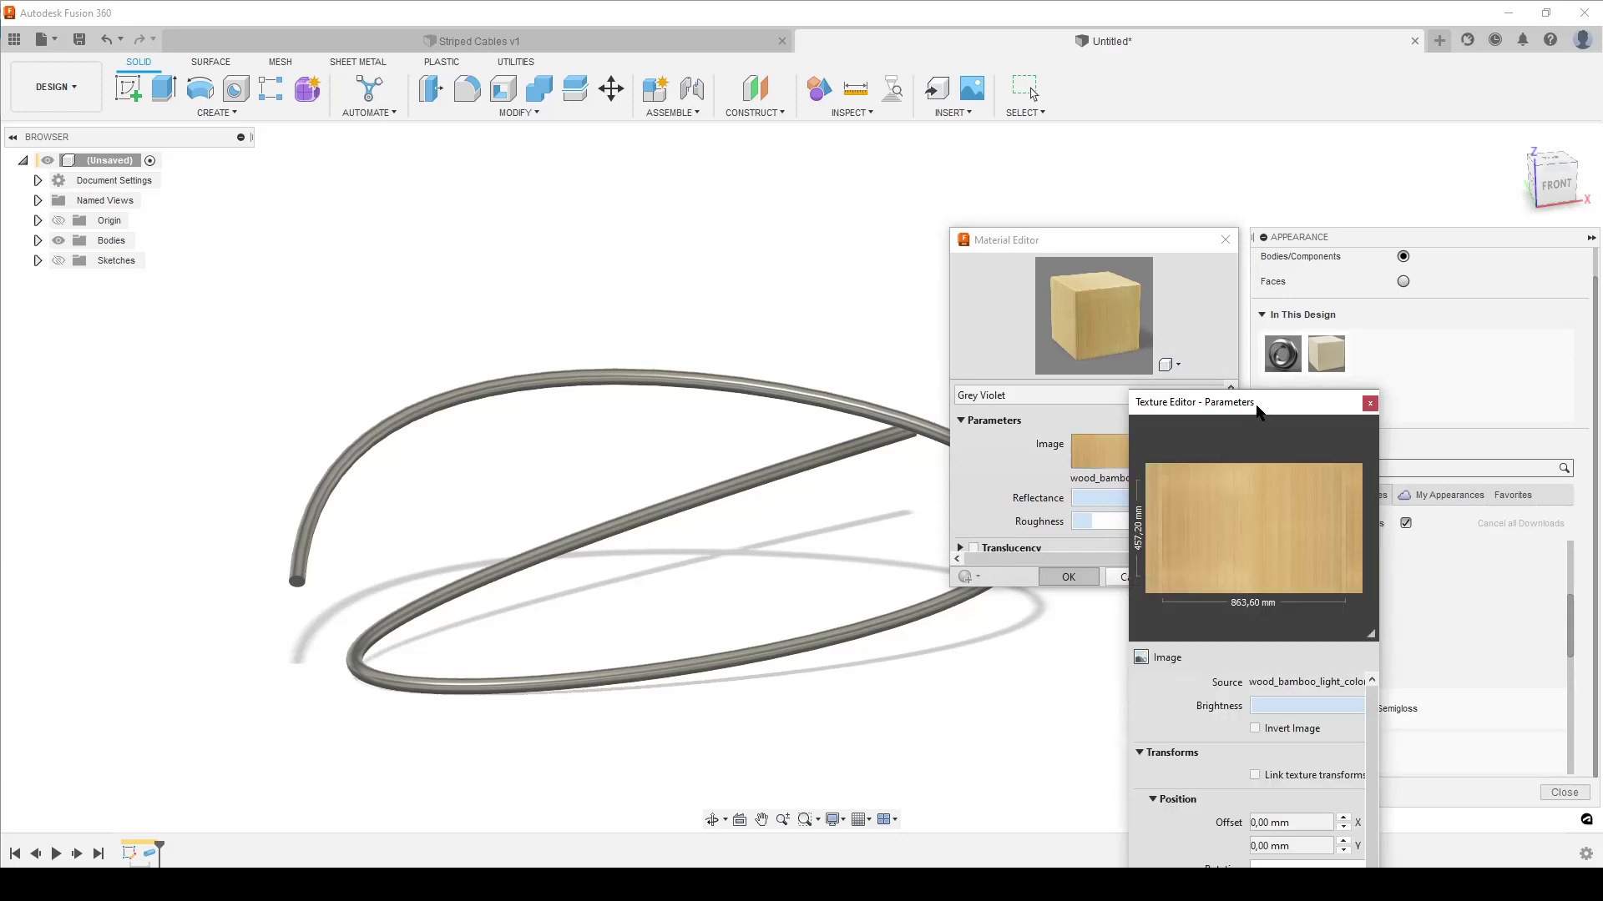
drag(1258, 412, 788, 113)
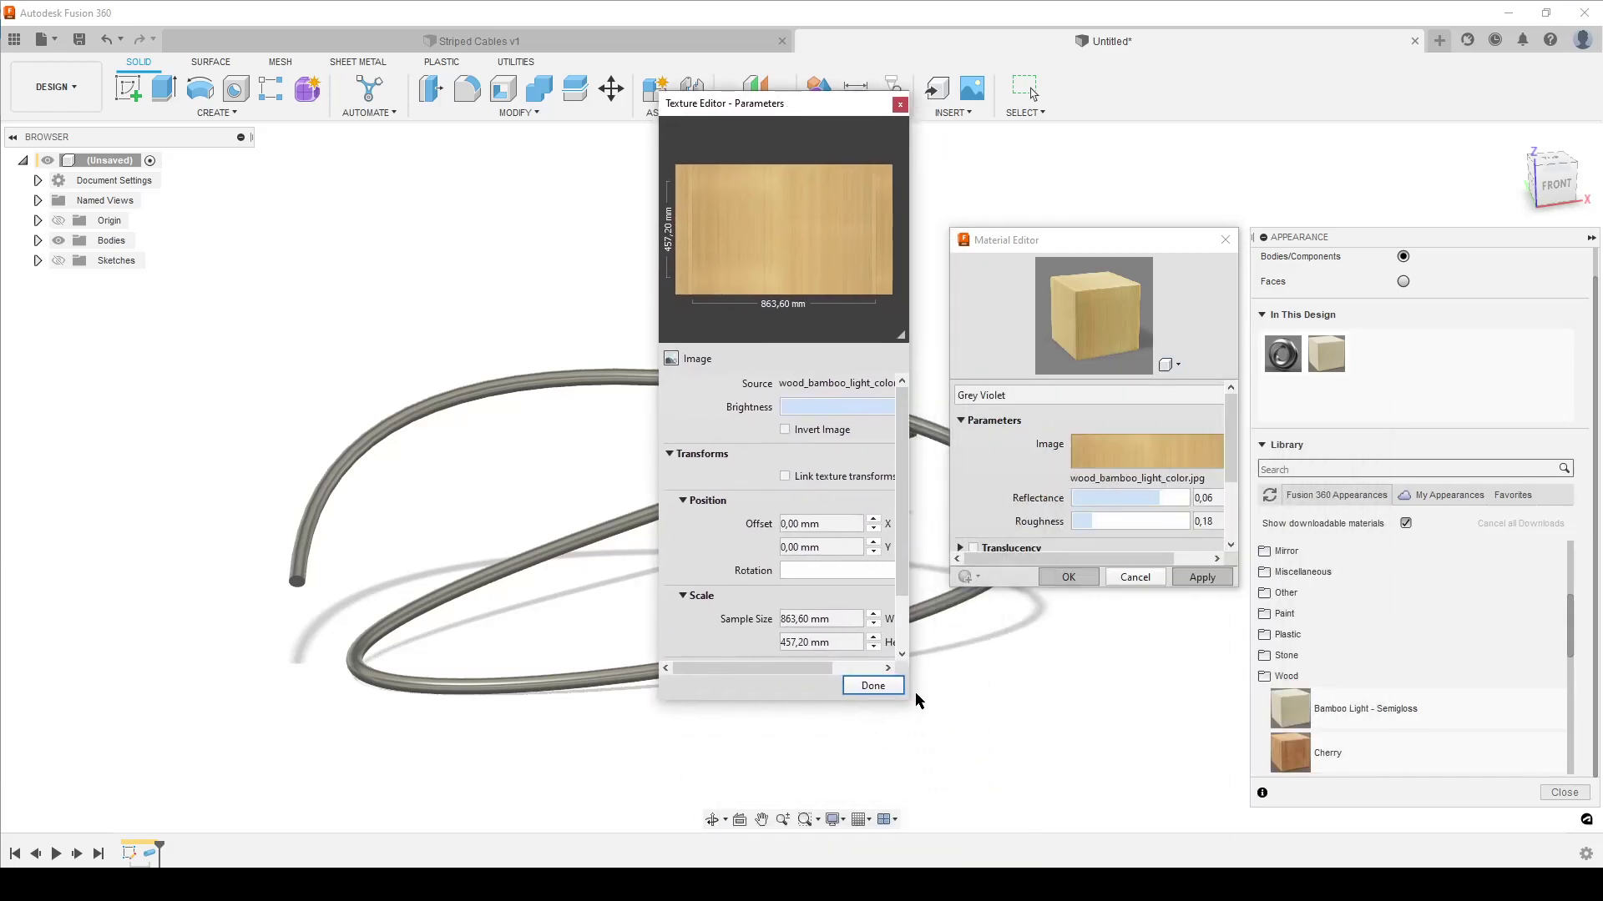
drag(905, 695, 1243, 792)
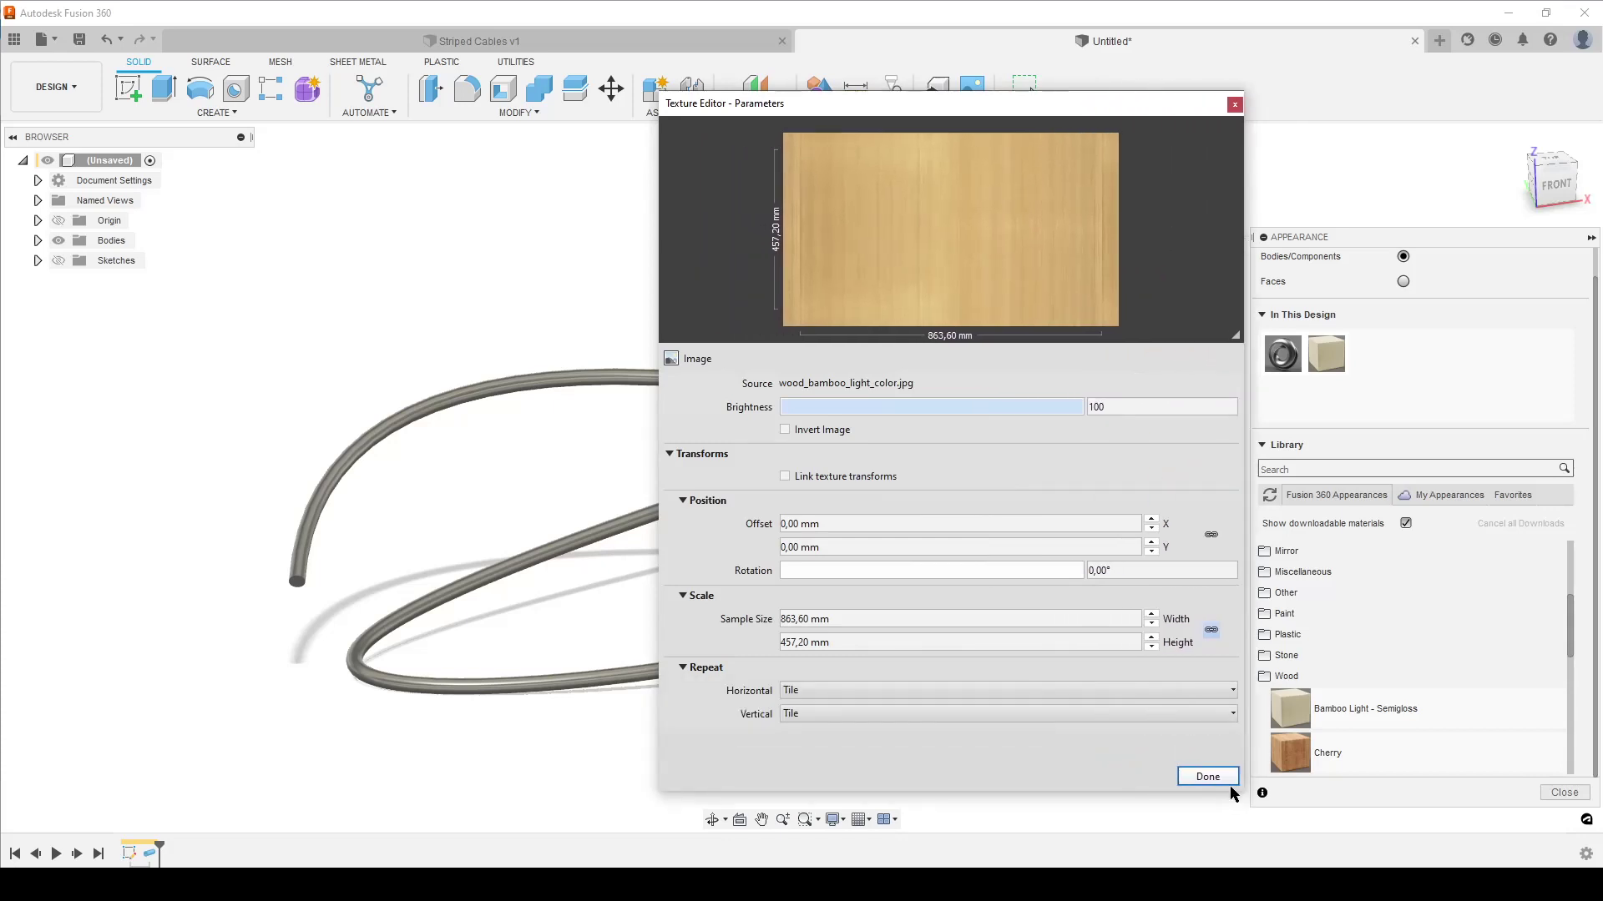
- Replace the bamboo texture image with greyviol.png from the CableVideo folder
click(824, 385)
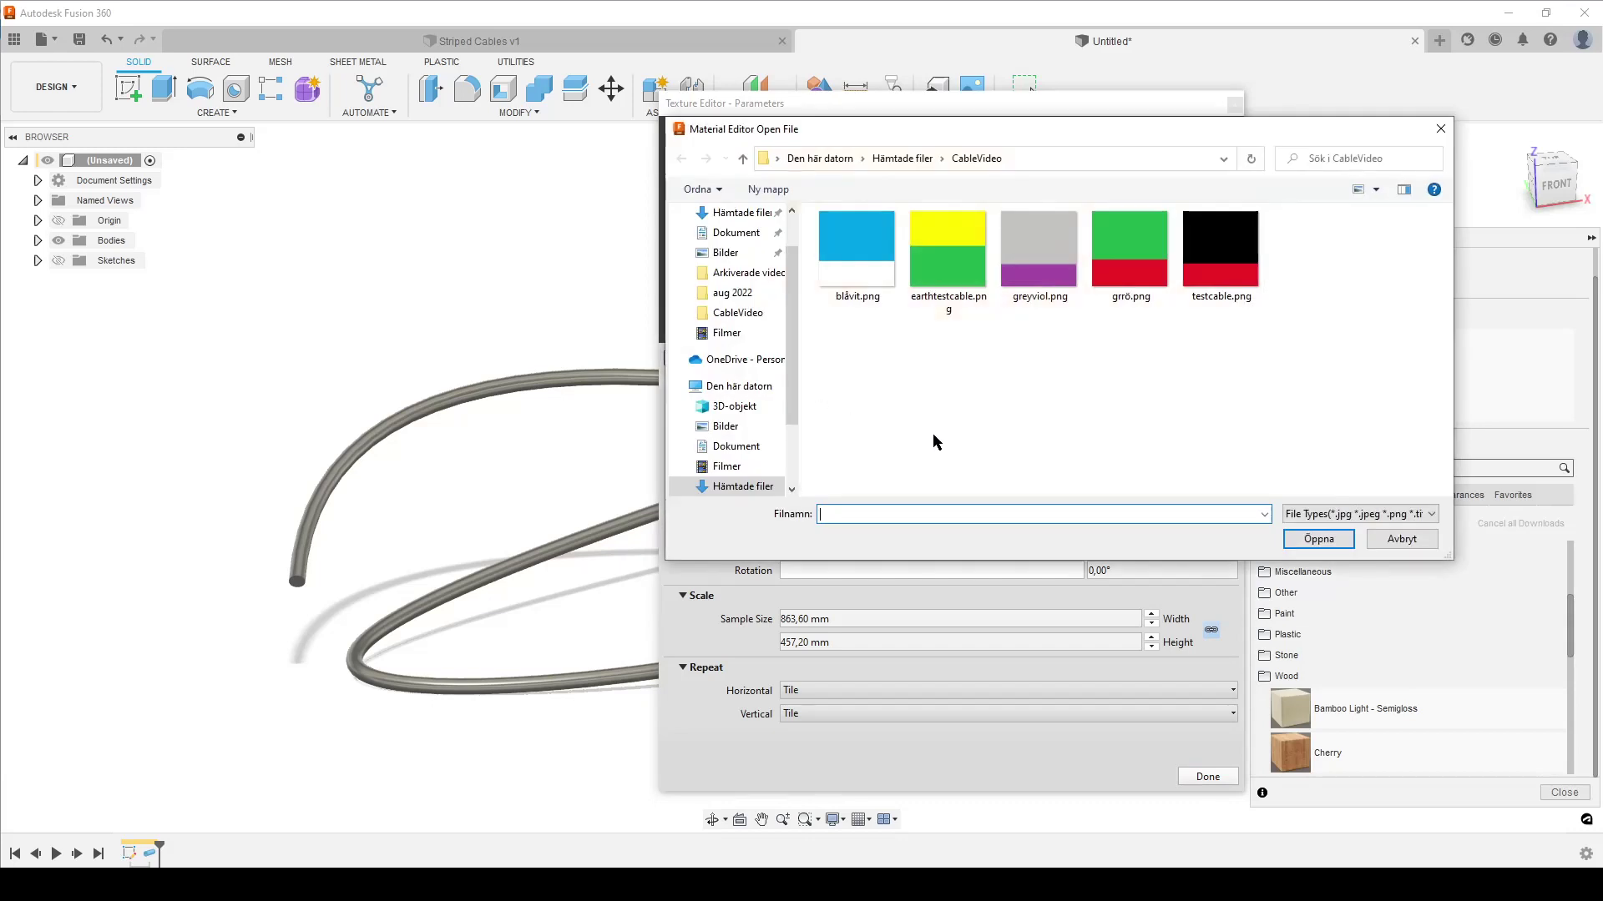
click(1048, 257)
click(1318, 539)
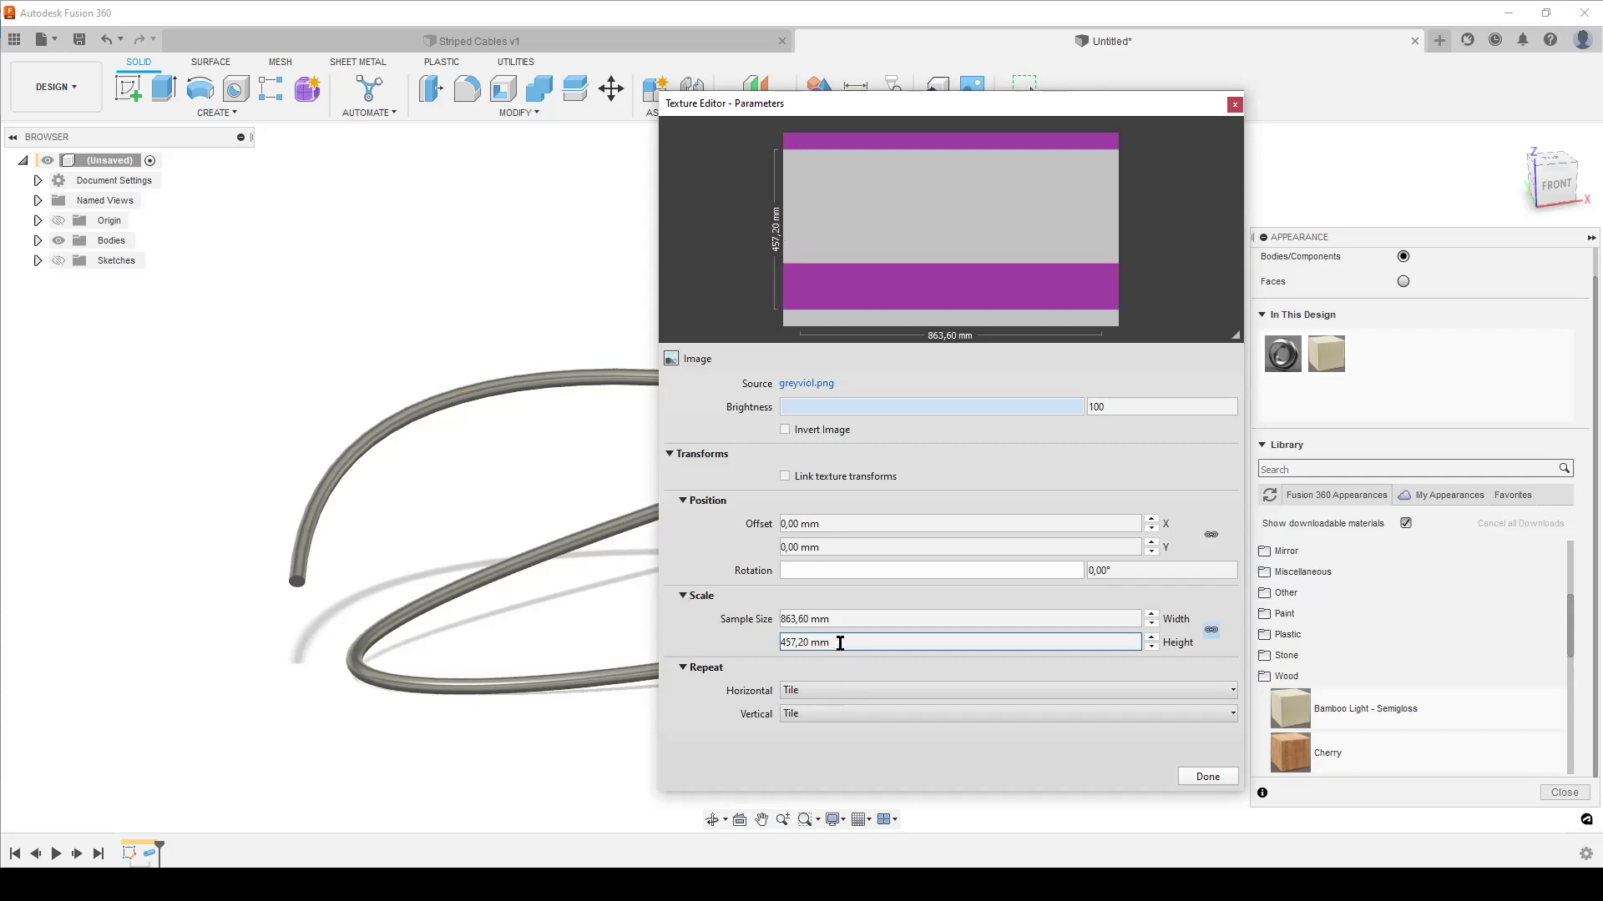
- Set the texture sample height to 20 mm, giving 37,78 mm width, and close both editors
click(779, 644)
drag(859, 641, 753, 647)
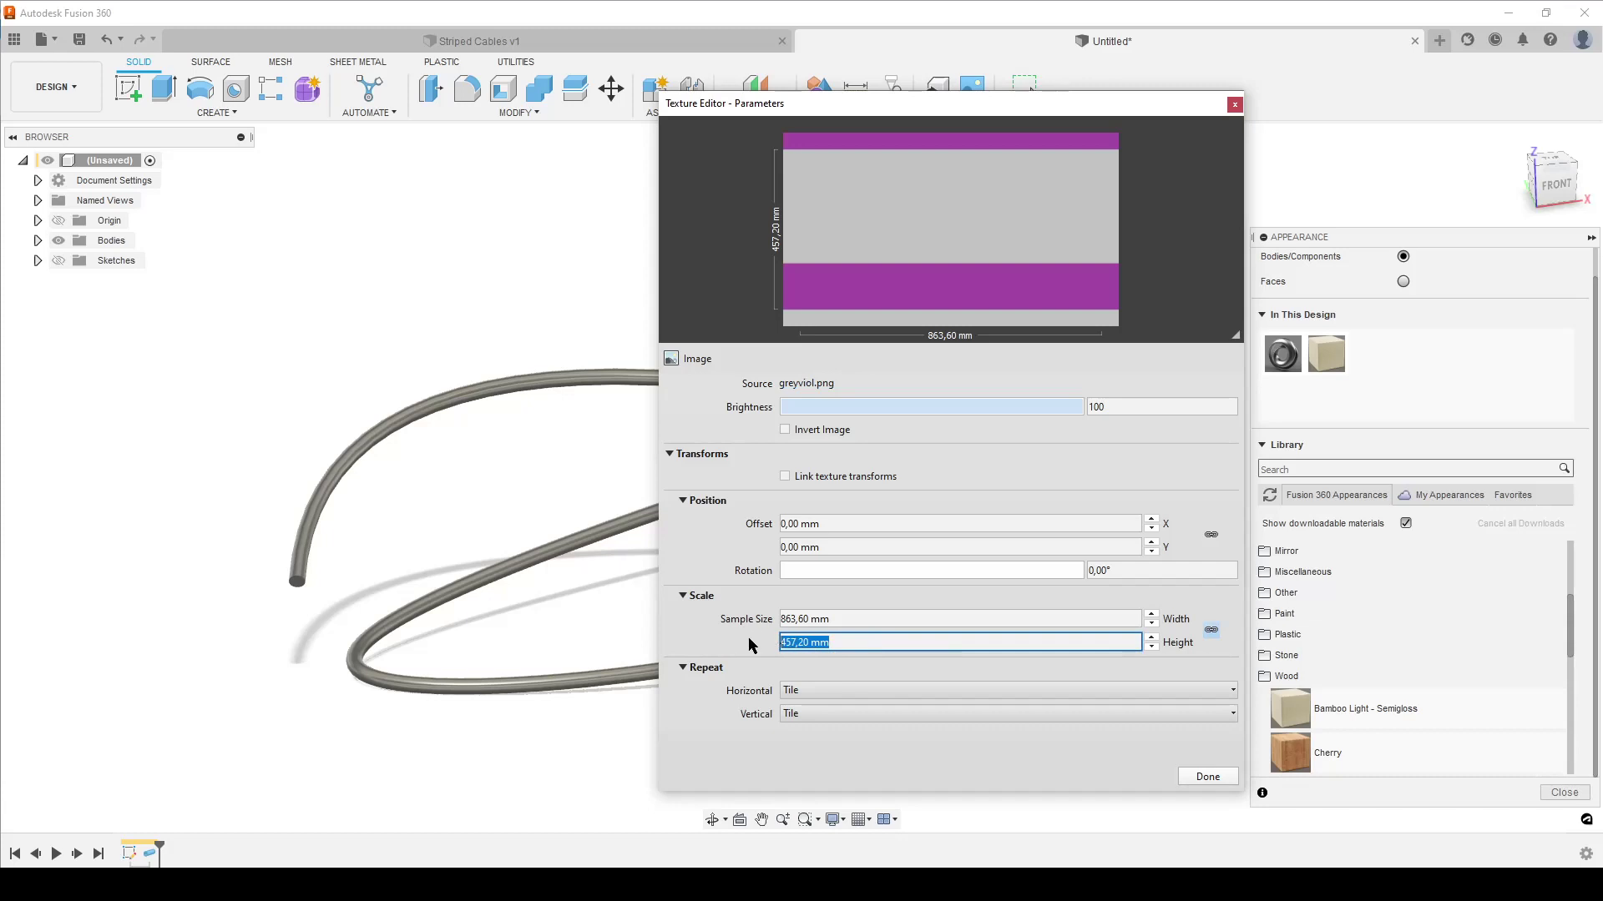
text(20)
click(875, 618)
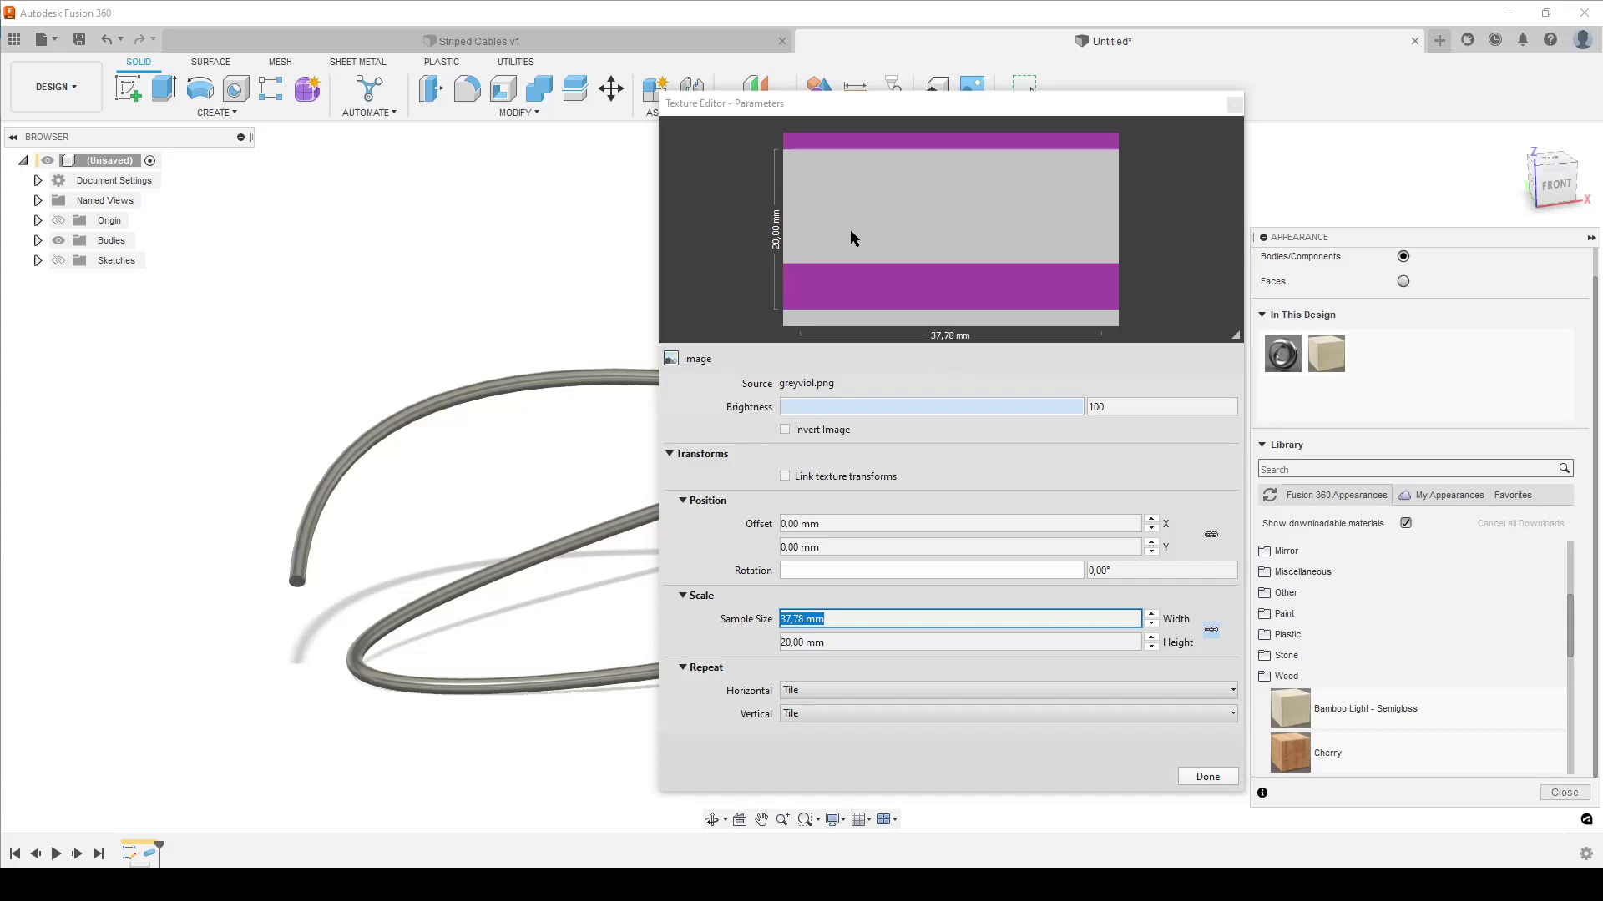
click(1207, 777)
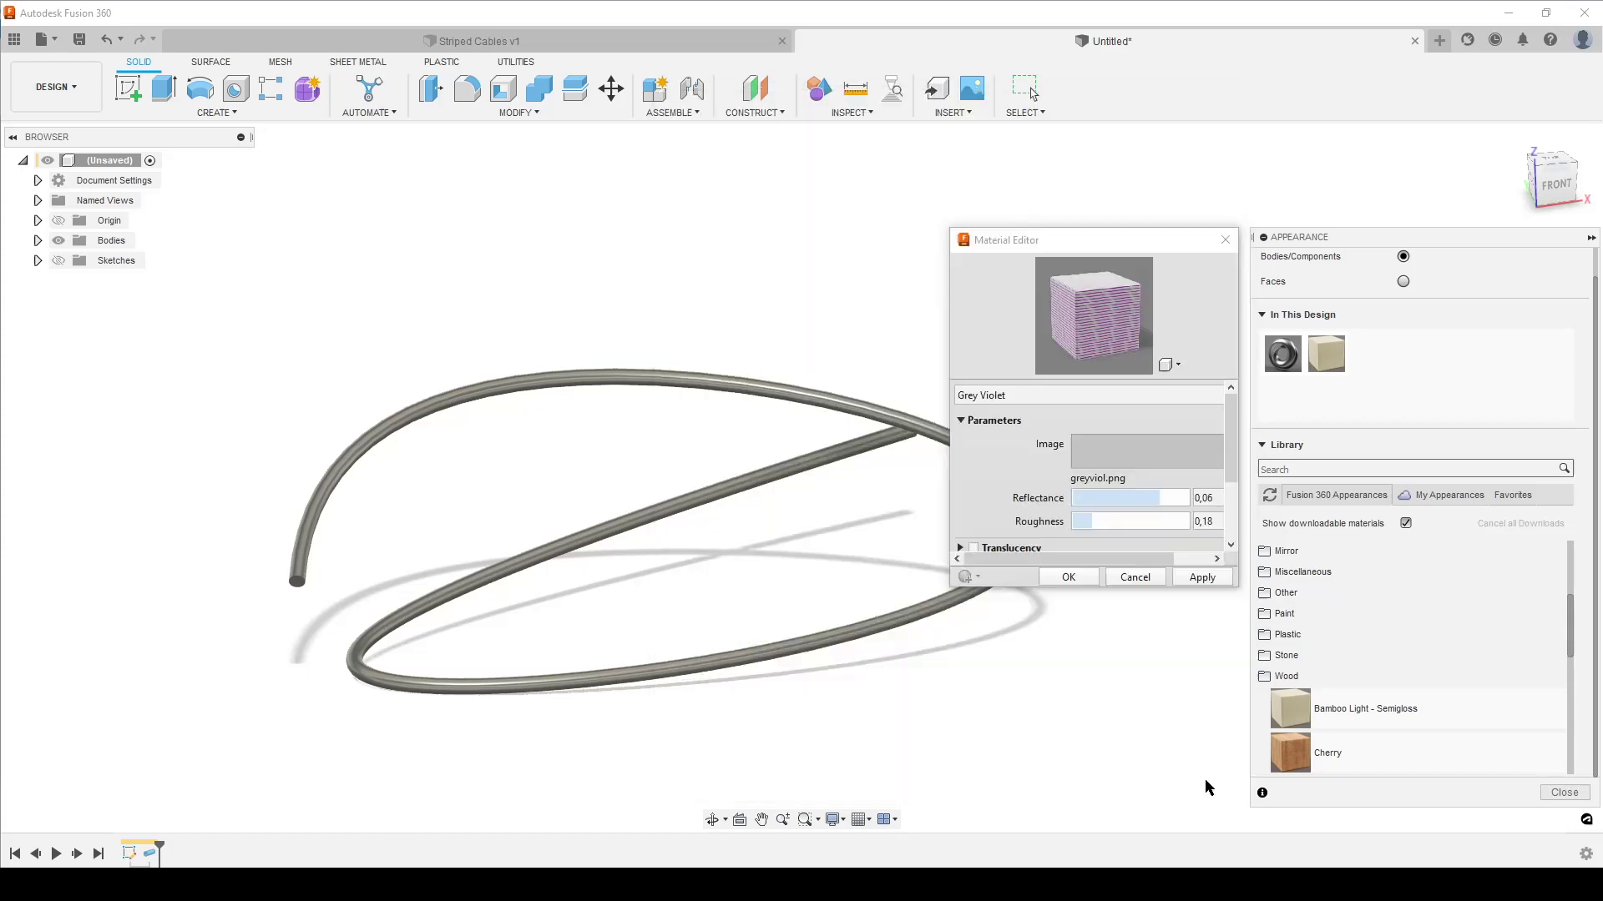
click(1068, 578)
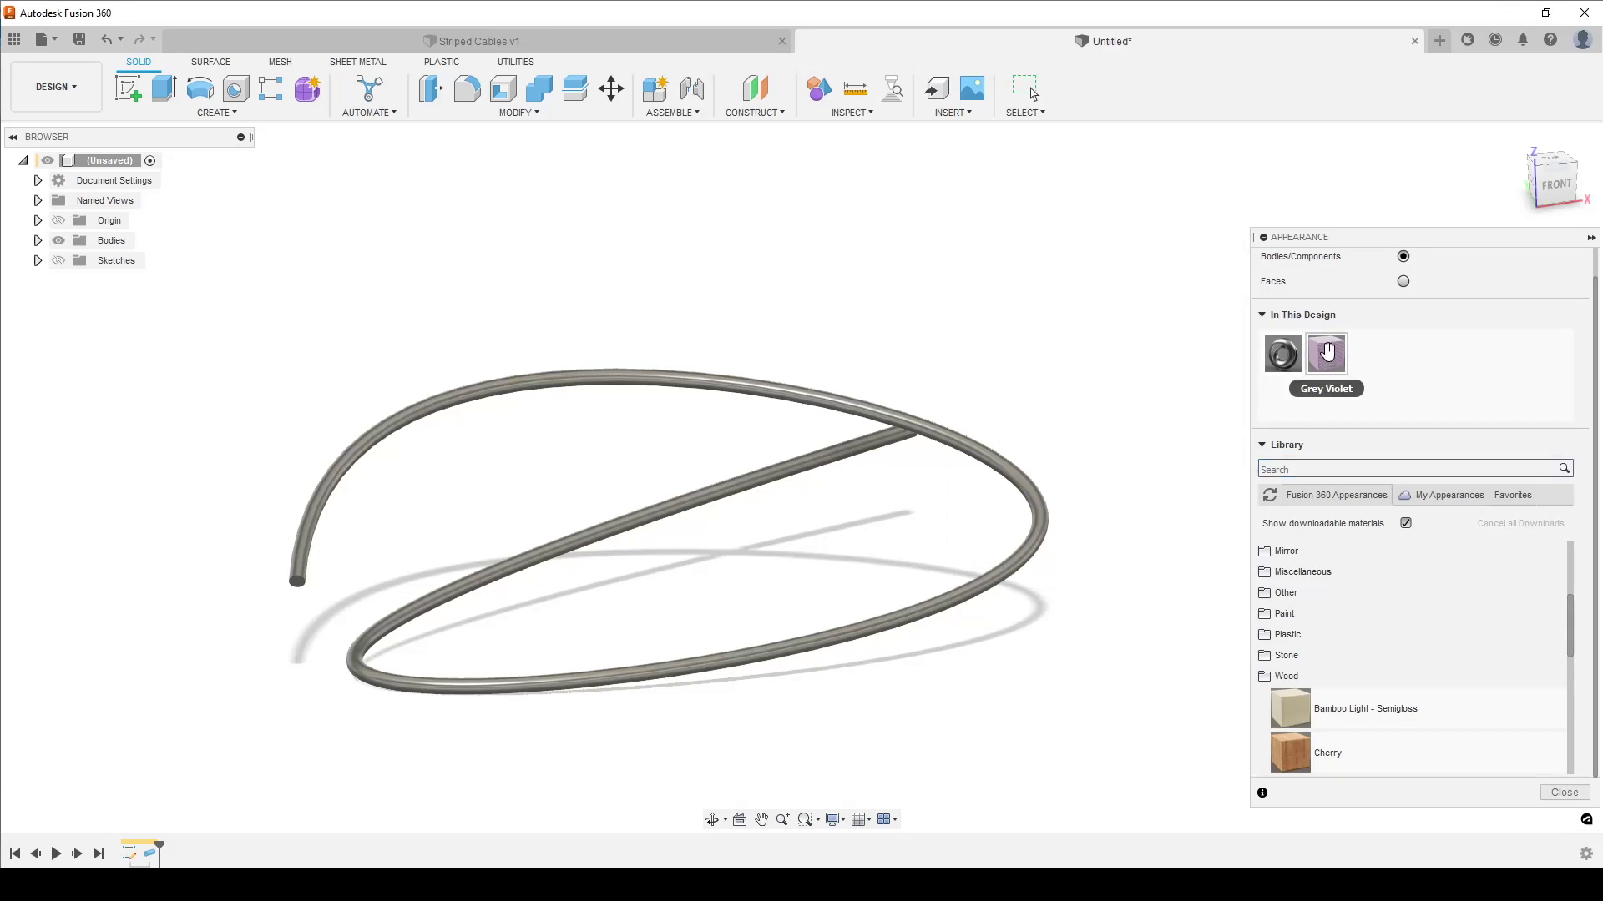
- Apply Grey Violet to the cable body and compare it with the Paint image
drag(1329, 350, 623, 379)
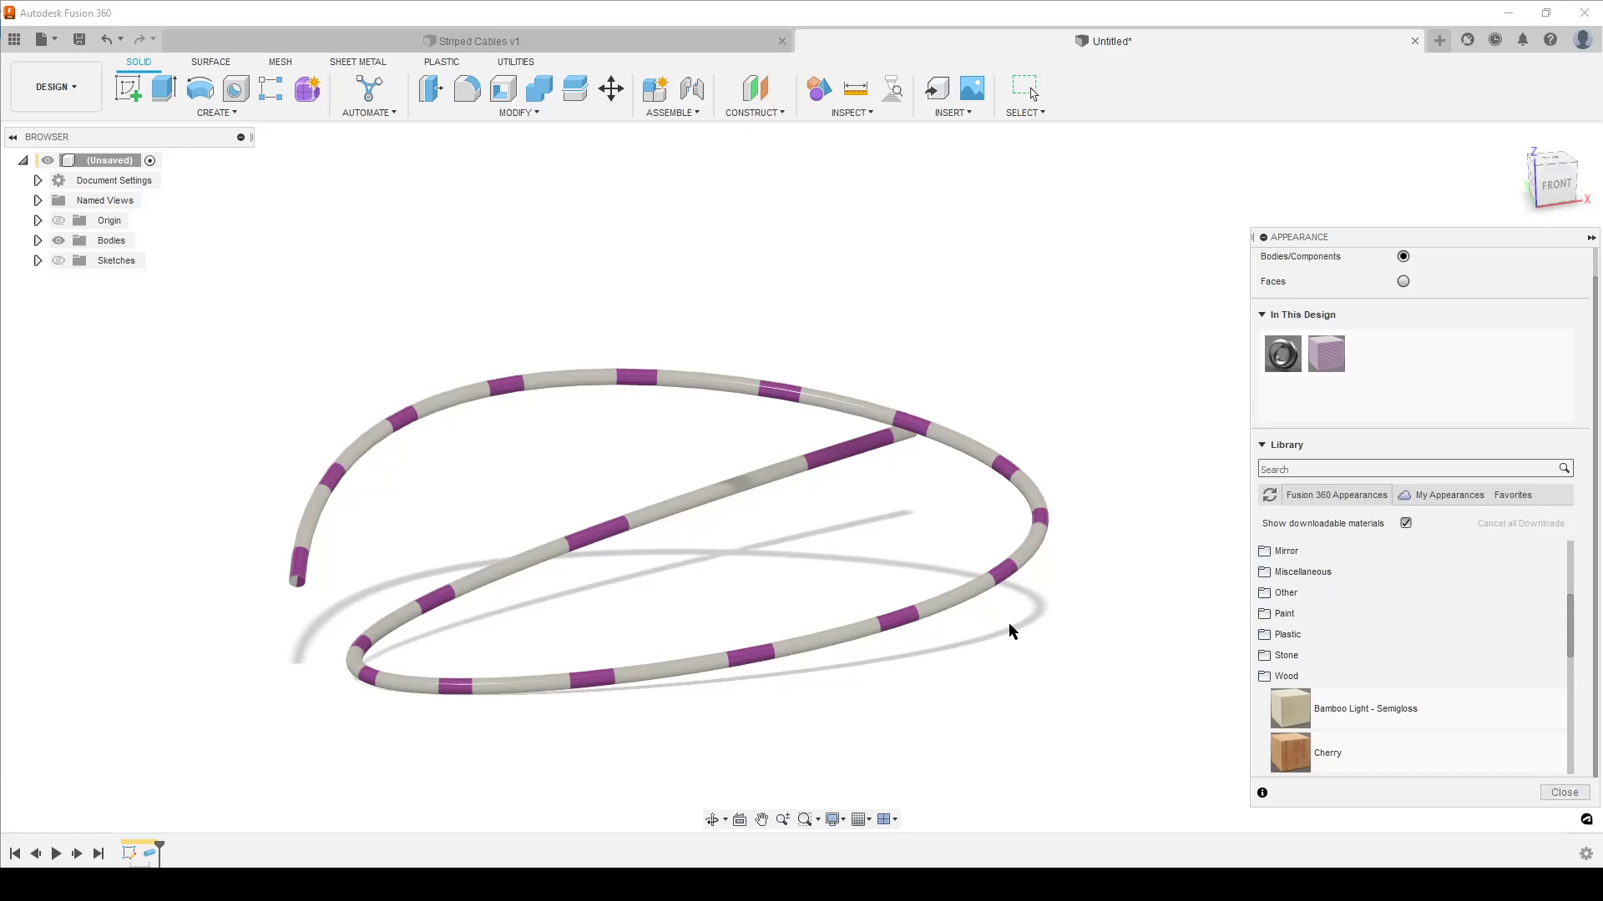
key(alt+Tab)
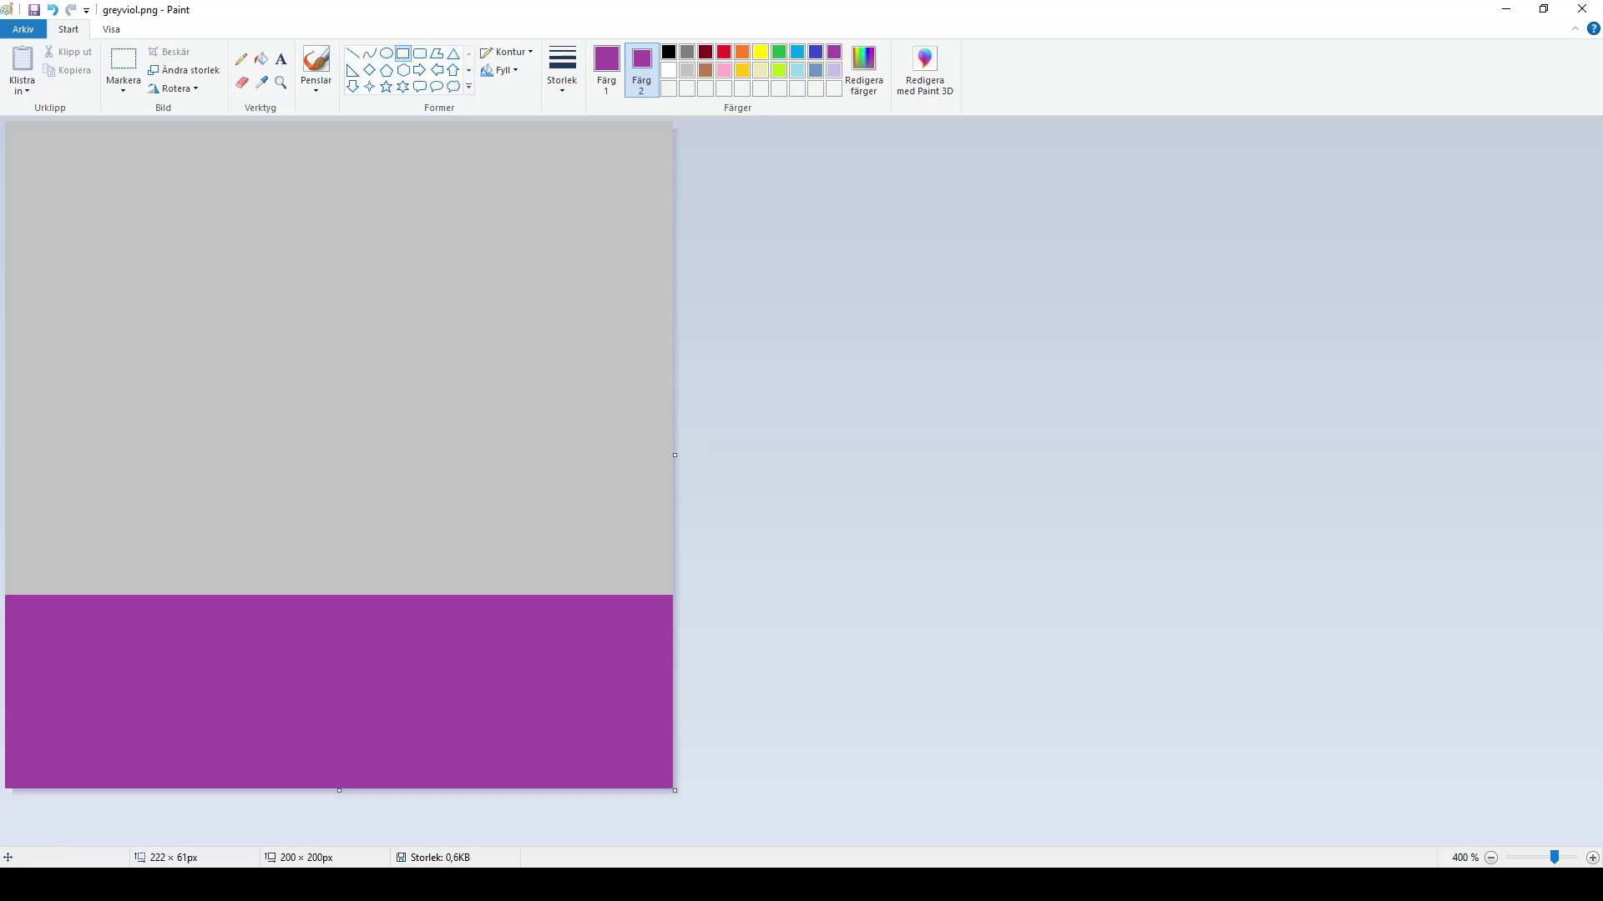
key(alt+Tab)
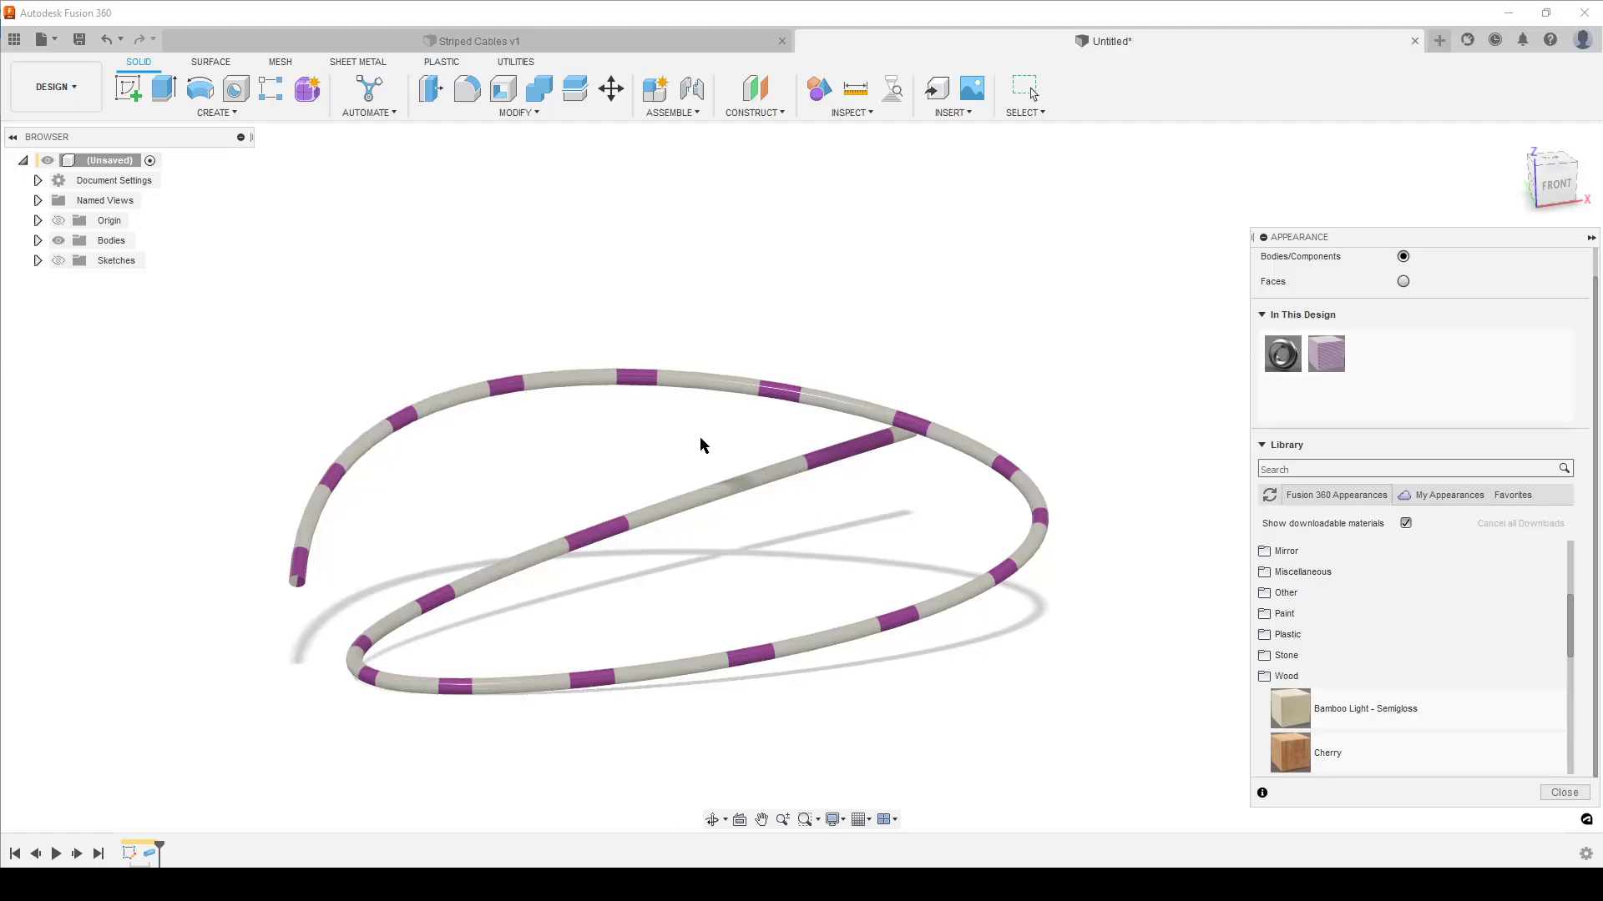
shift+middle_drag(708, 626, 919, 648)
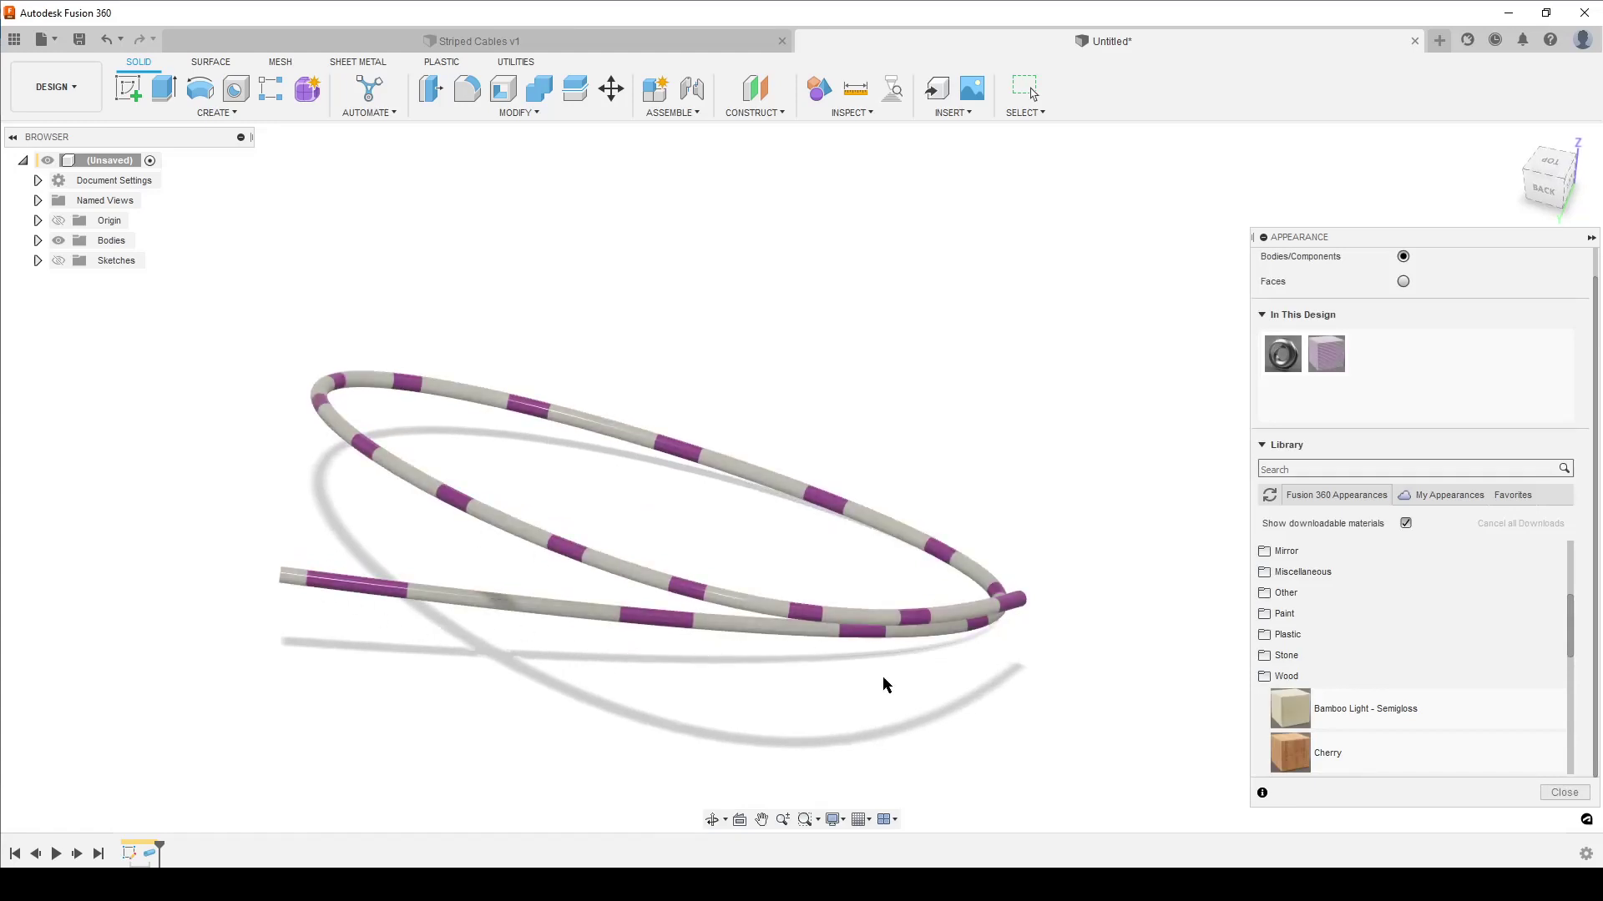
shift+middle_drag(998, 641, 835, 617)
- Lower the Grey Violet scale below 50 to tighten the stripes, then orbit to check them
double_click(1328, 352)
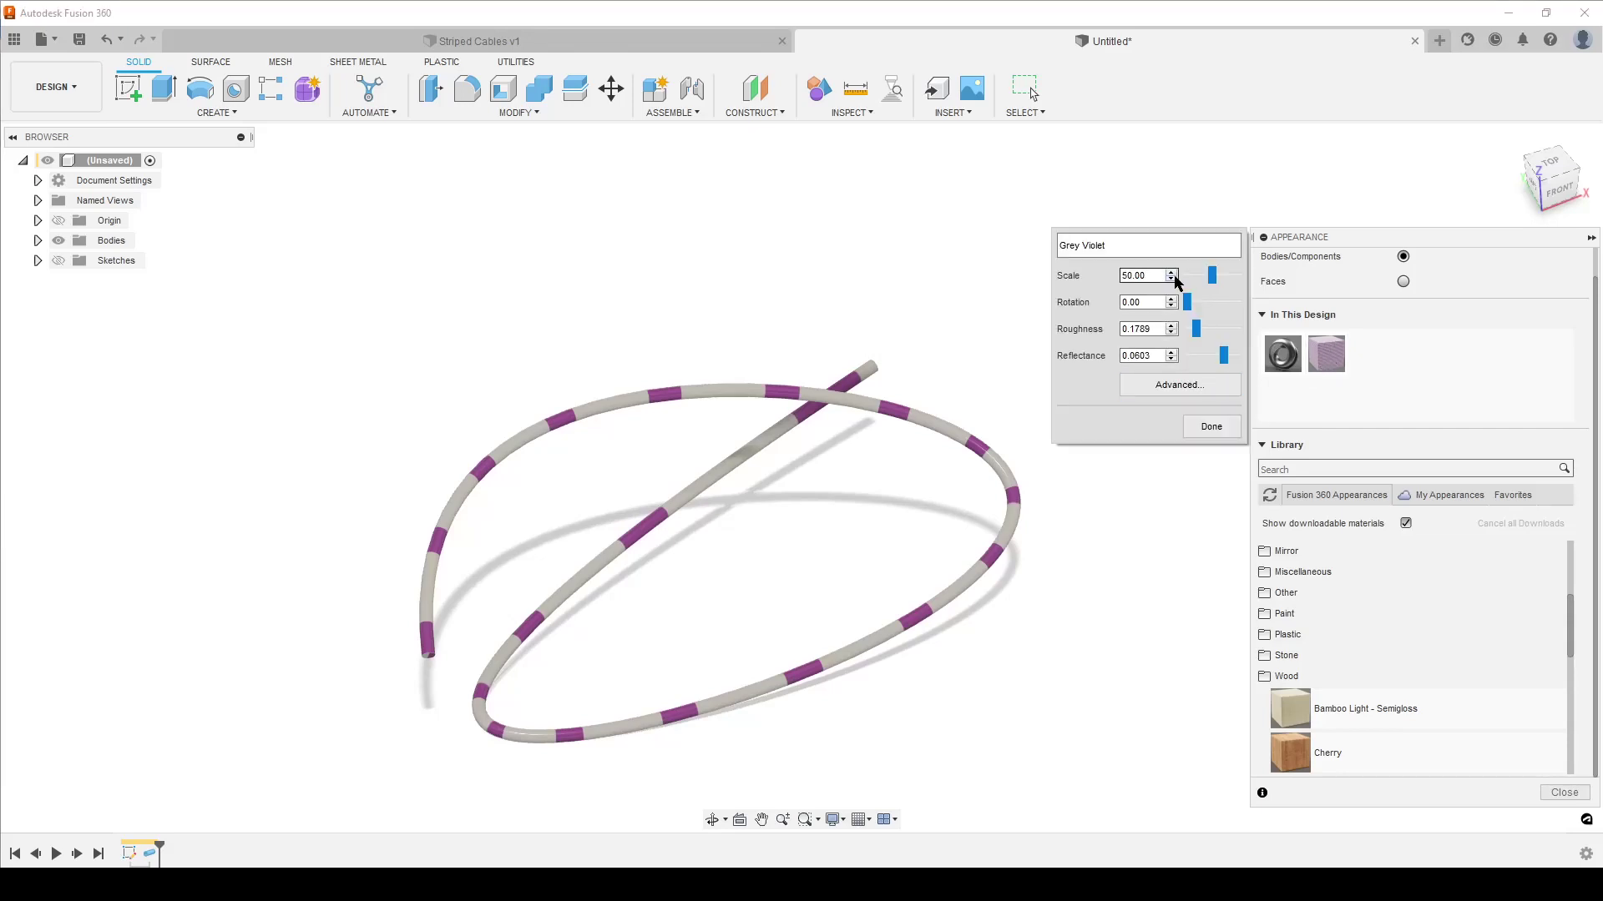
drag(1176, 282, 1175, 276)
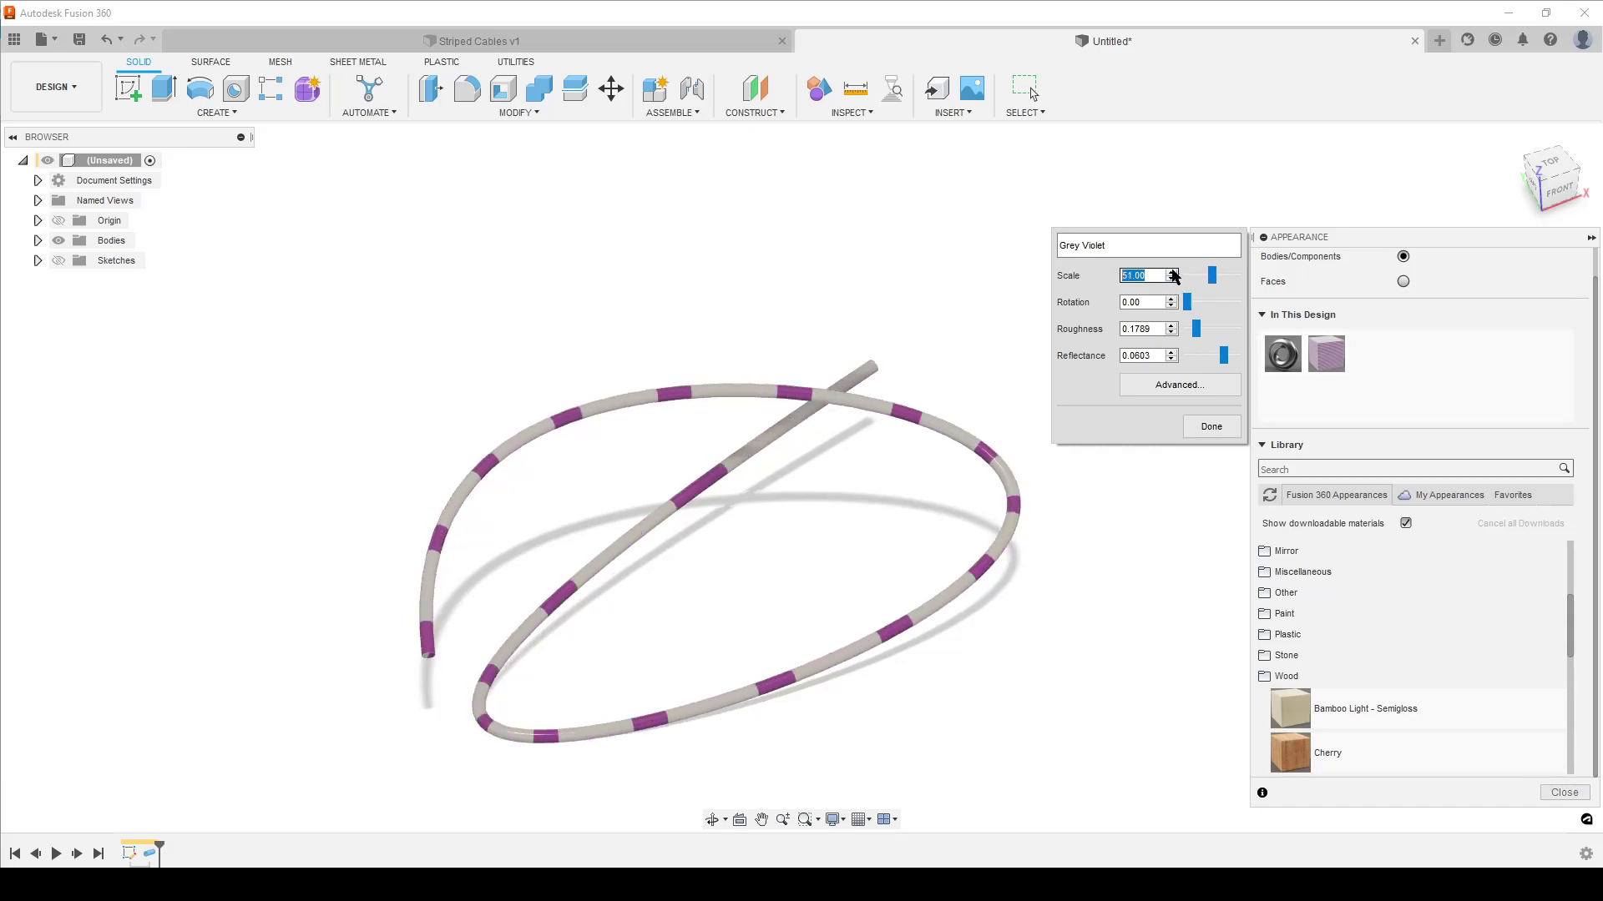
click(1211, 427)
shift+middle_drag(711, 624, 520, 502)
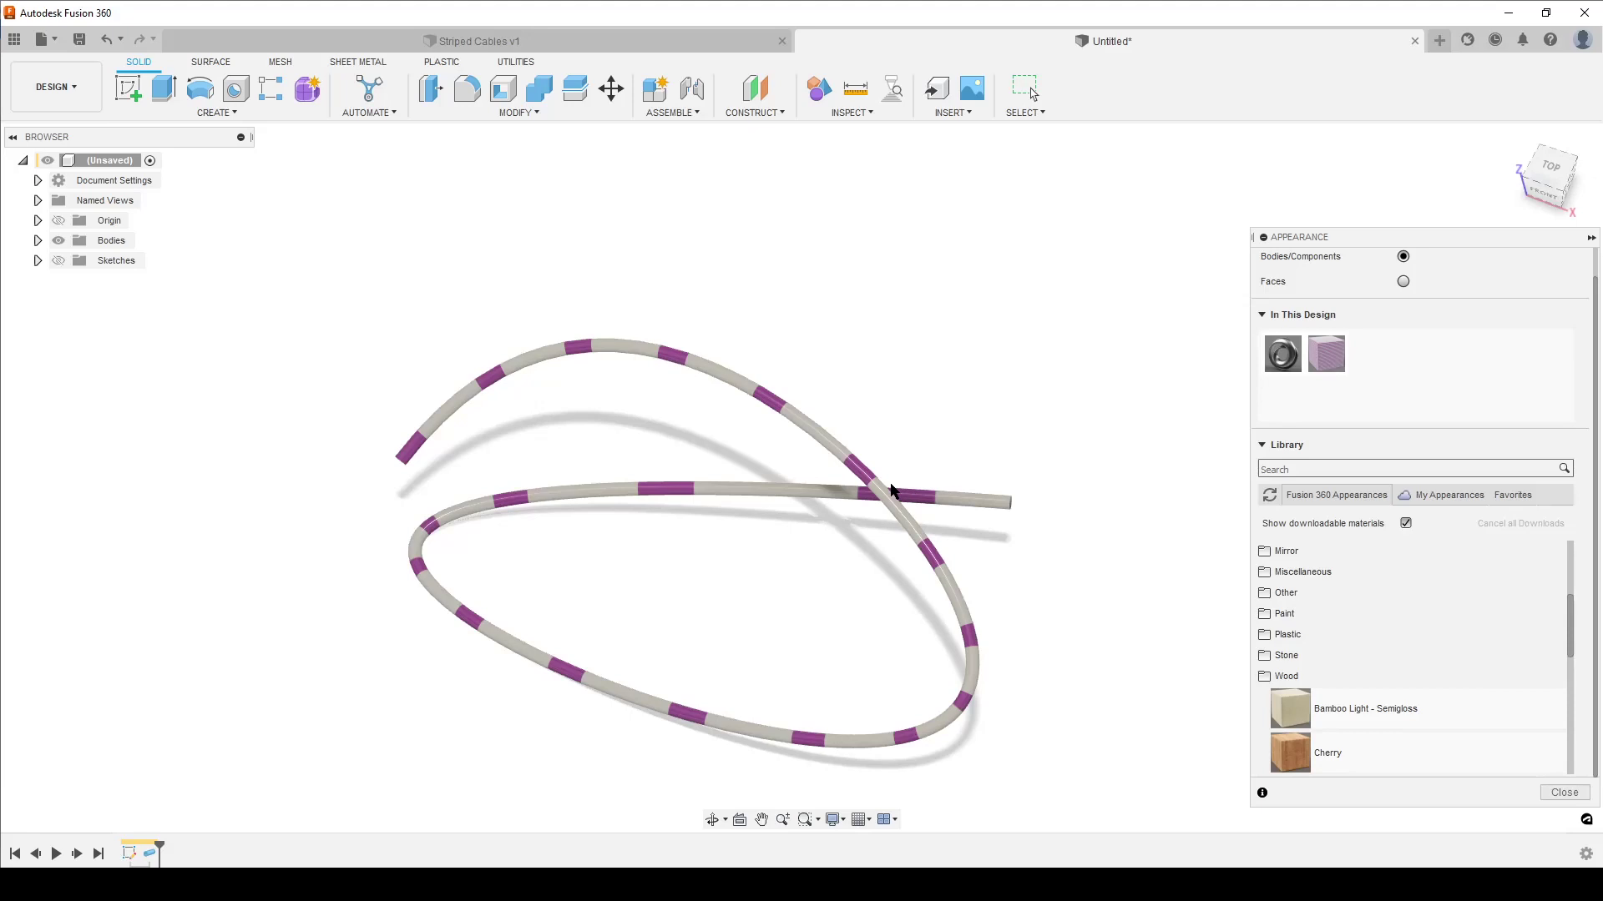
shift+middle_drag(755, 655, 768, 553)
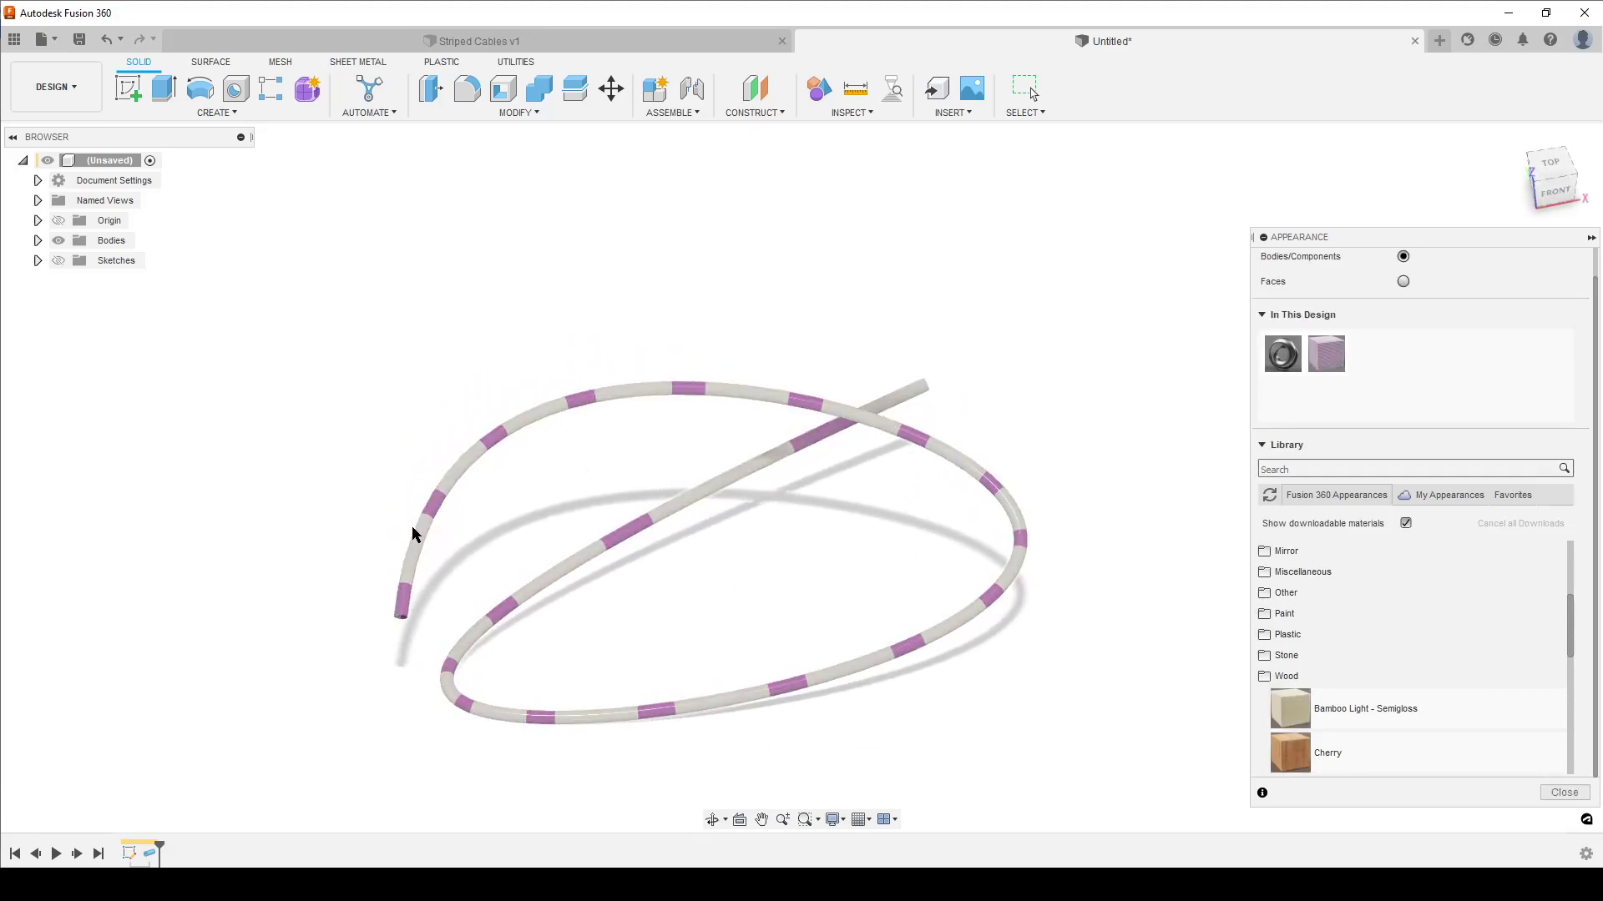
- Set the Grey Violet texture rotation to 90 and check the rotated stripes
double_click(1328, 346)
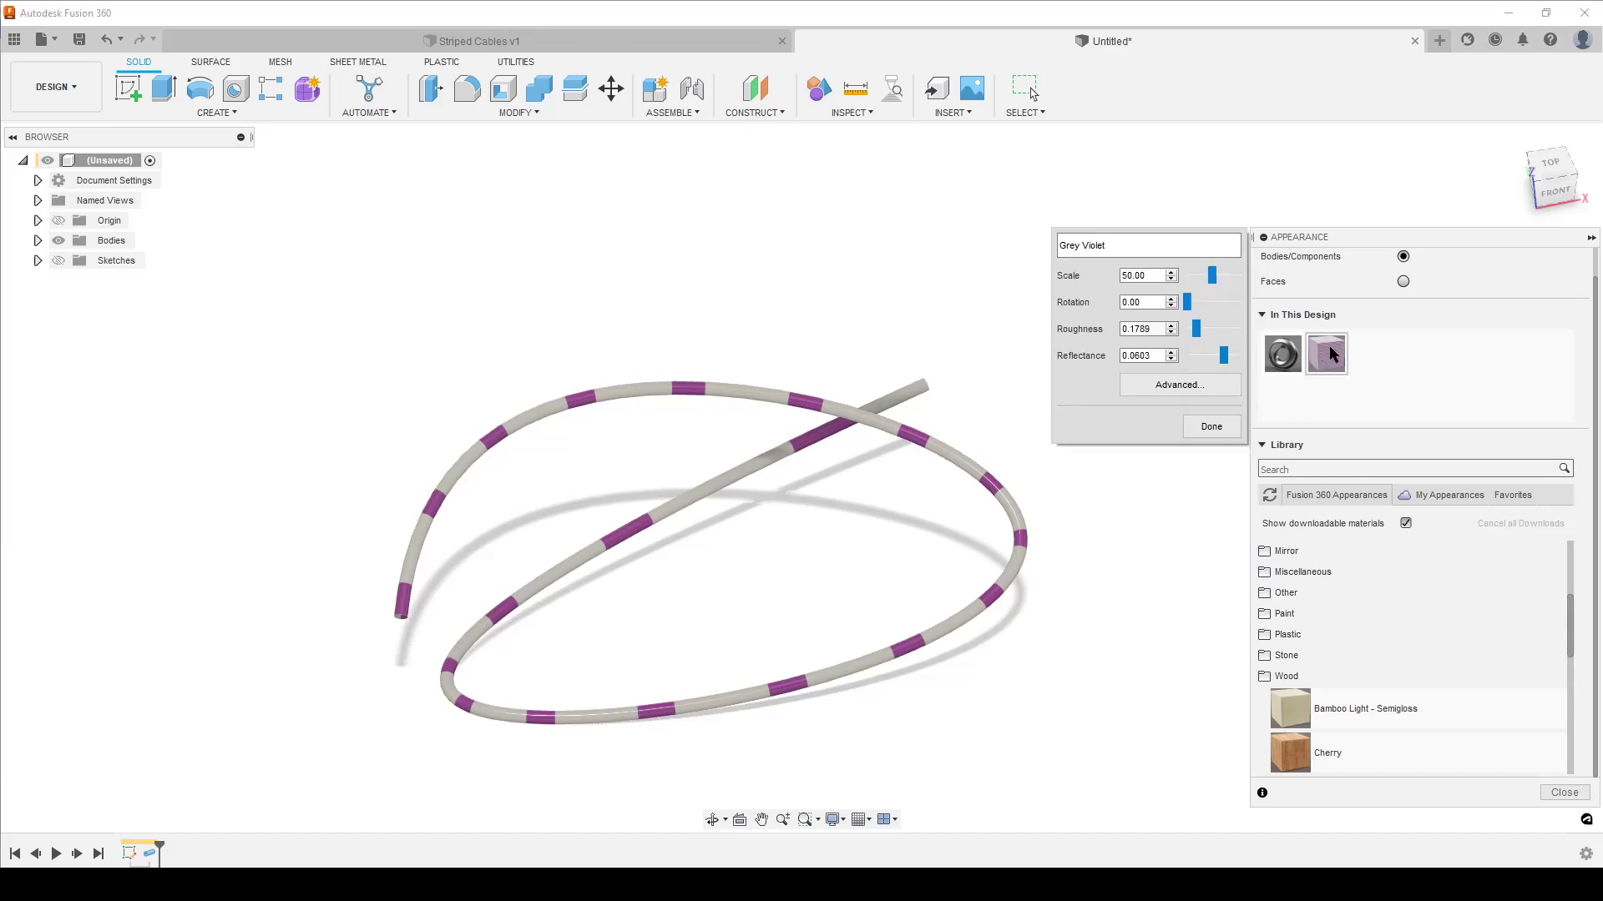
click(1148, 302)
text(90)
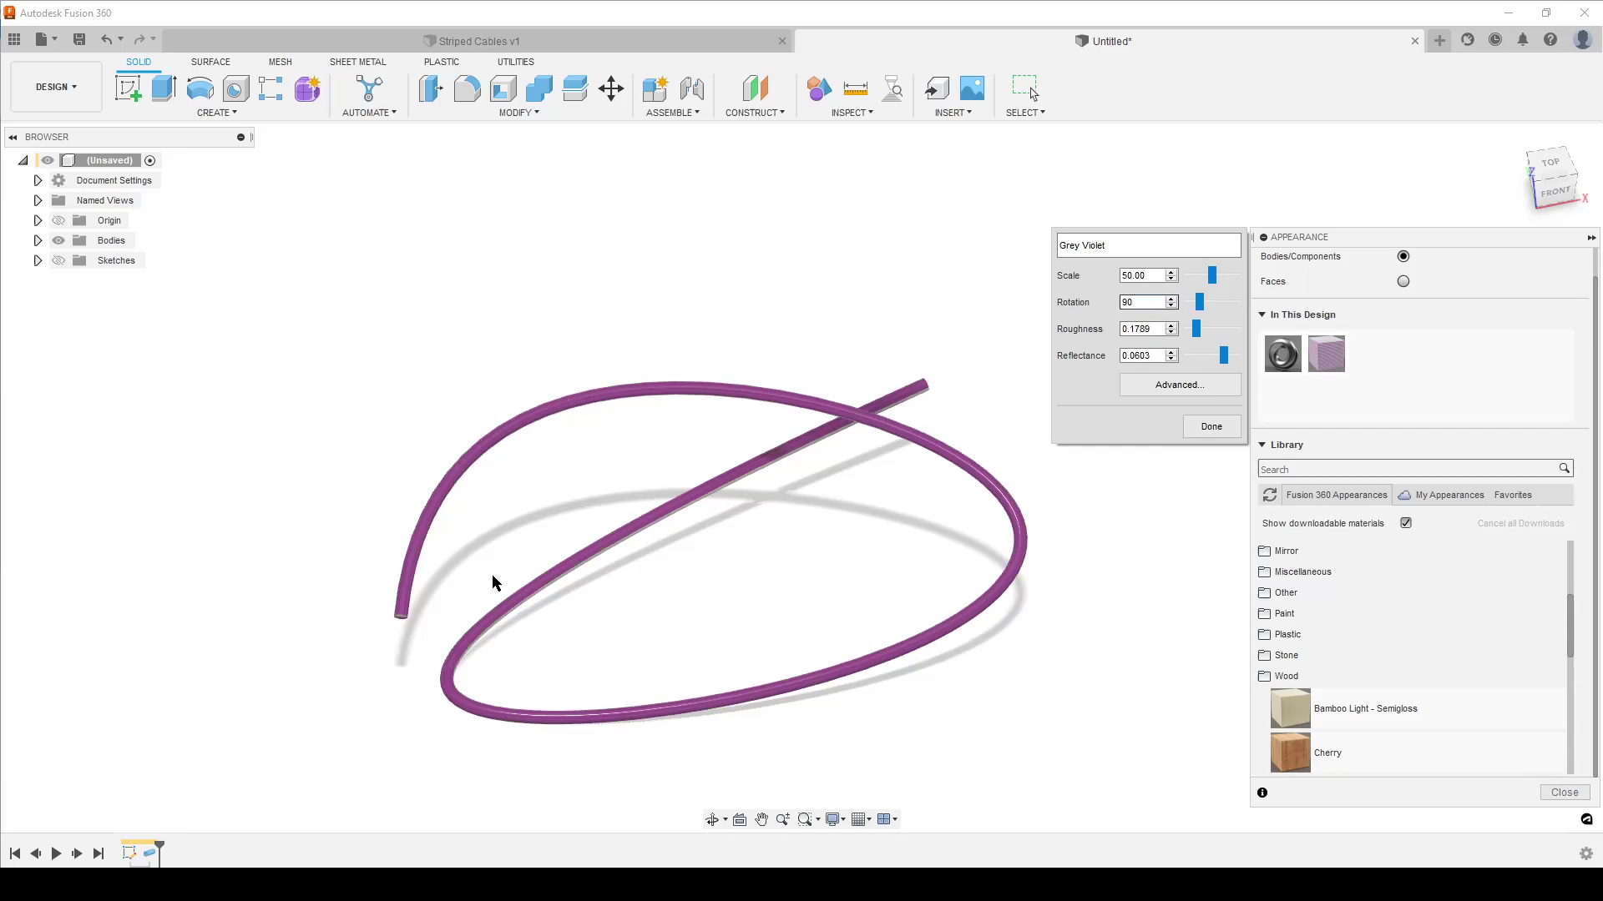
shift+middle_drag(492, 574, 825, 477)
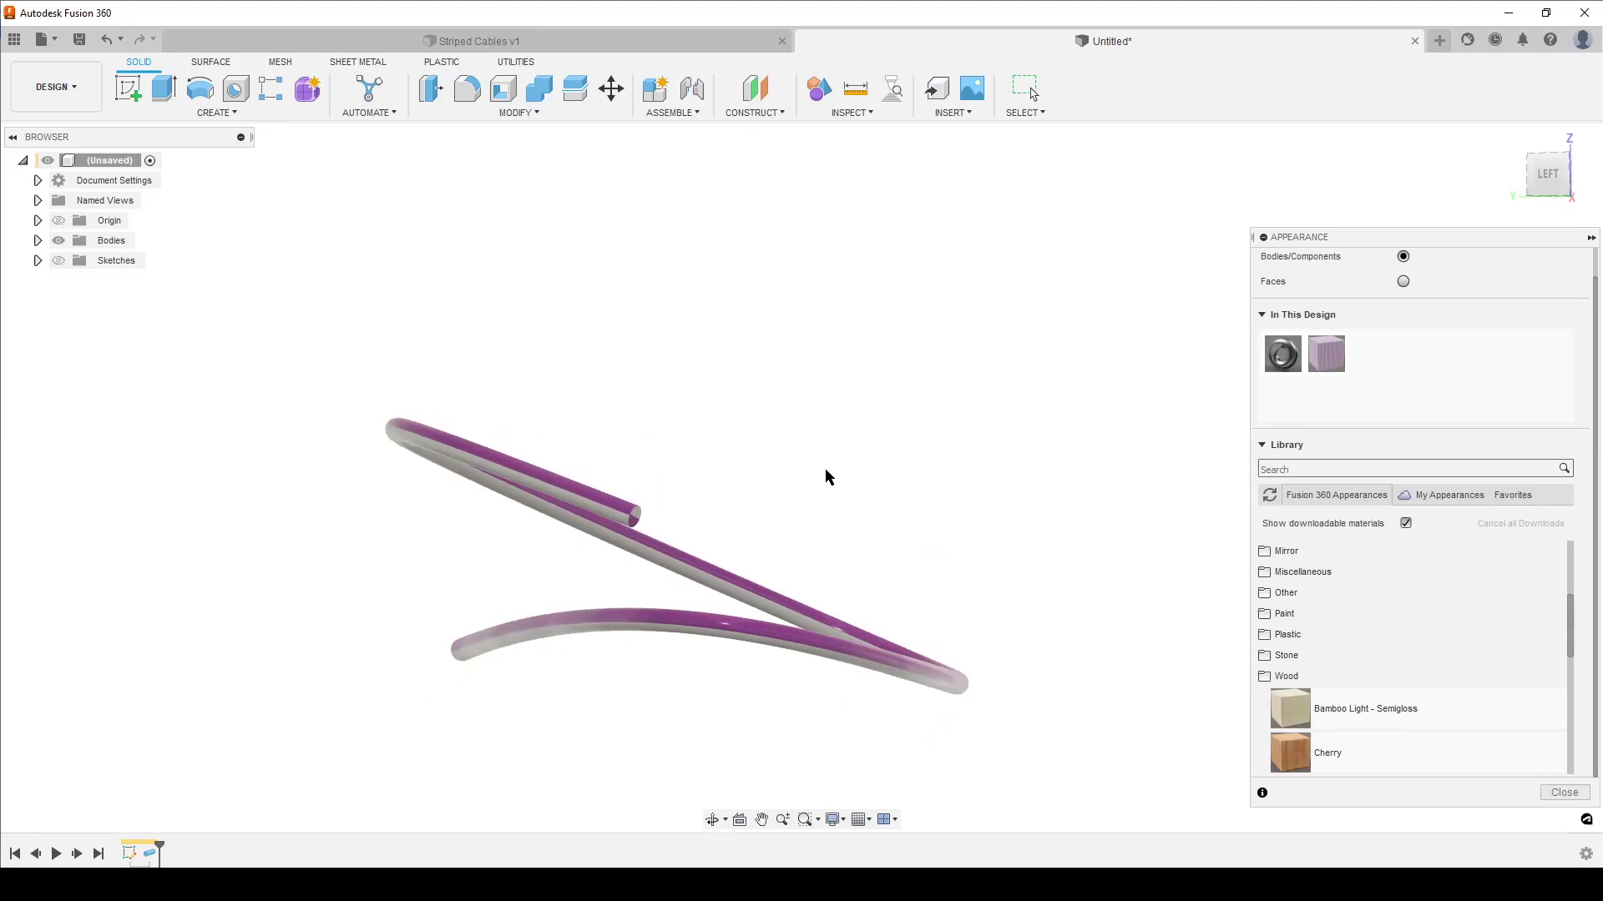
- Lower the Grey Violet texture scale to about 36 for thin lengthwise stripes
double_click(1329, 367)
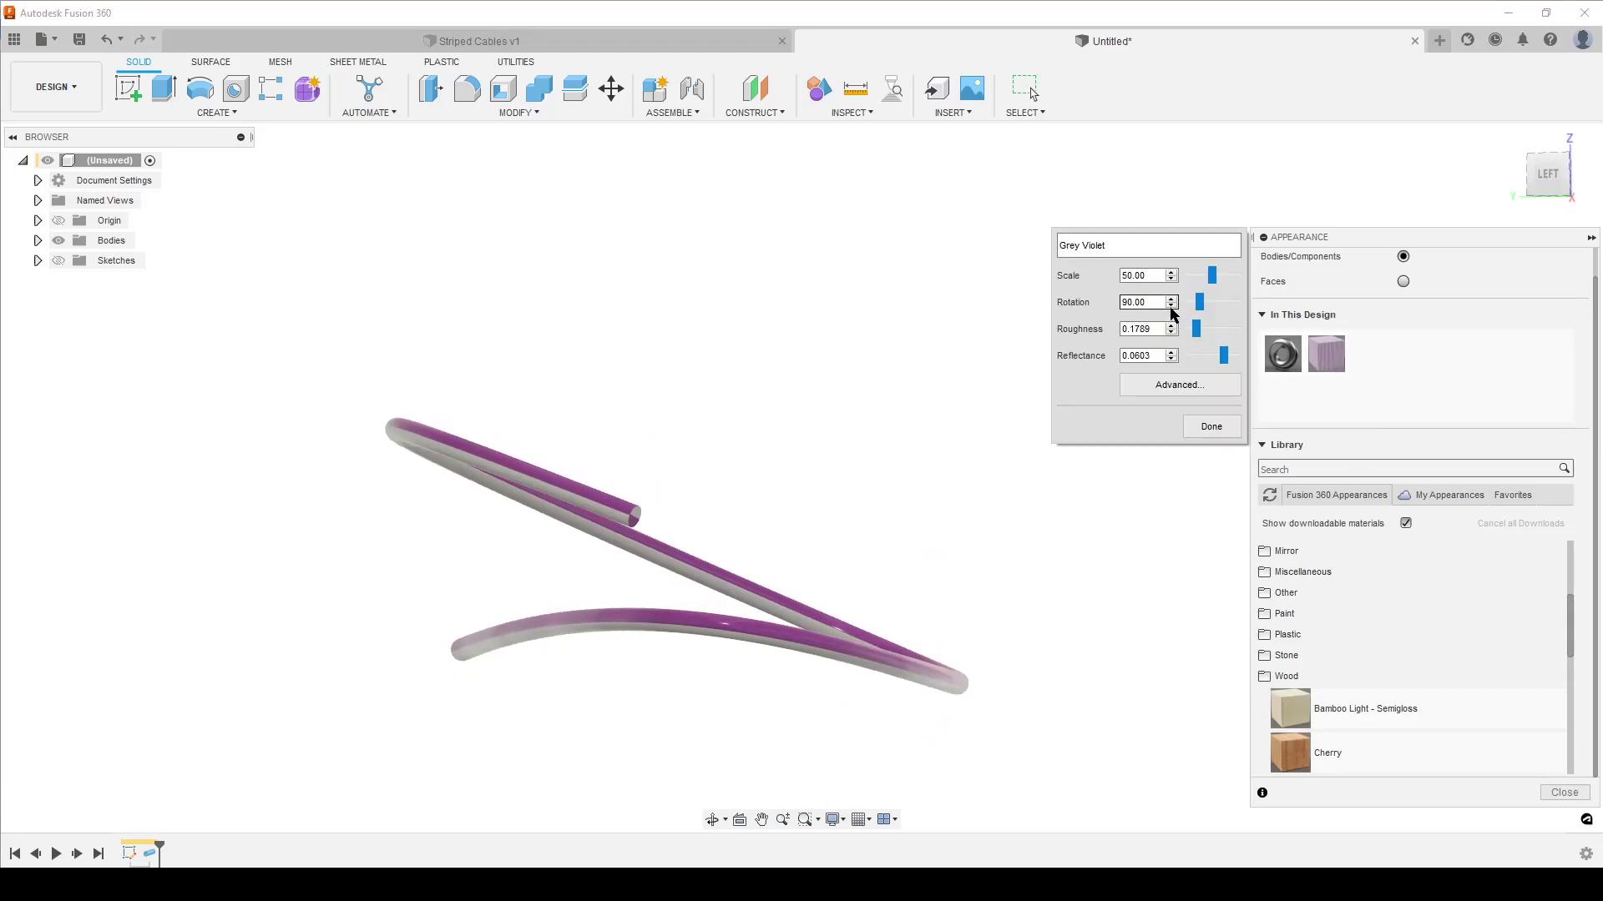
click(1171, 279)
click(1171, 280)
click(1171, 280)
click(1171, 279)
click(1171, 280)
click(1171, 279)
click(1171, 280)
click(1171, 280)
click(1171, 279)
click(1171, 279)
click(1171, 280)
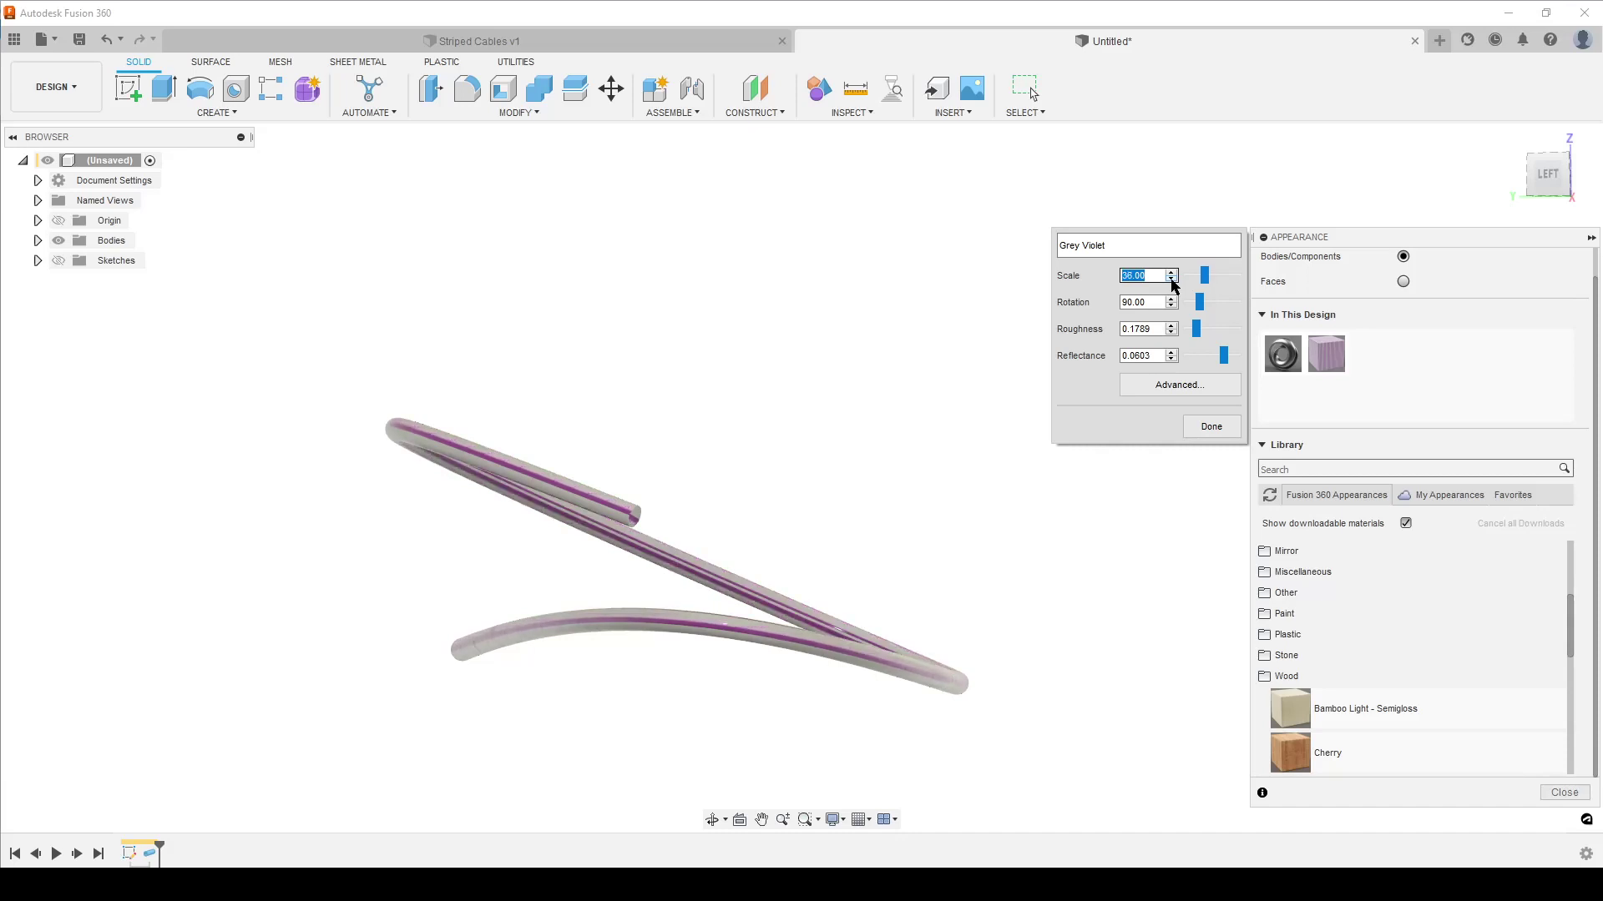
shift+middle_drag(877, 467, 801, 544)
scroll(399, 488, up, 5)
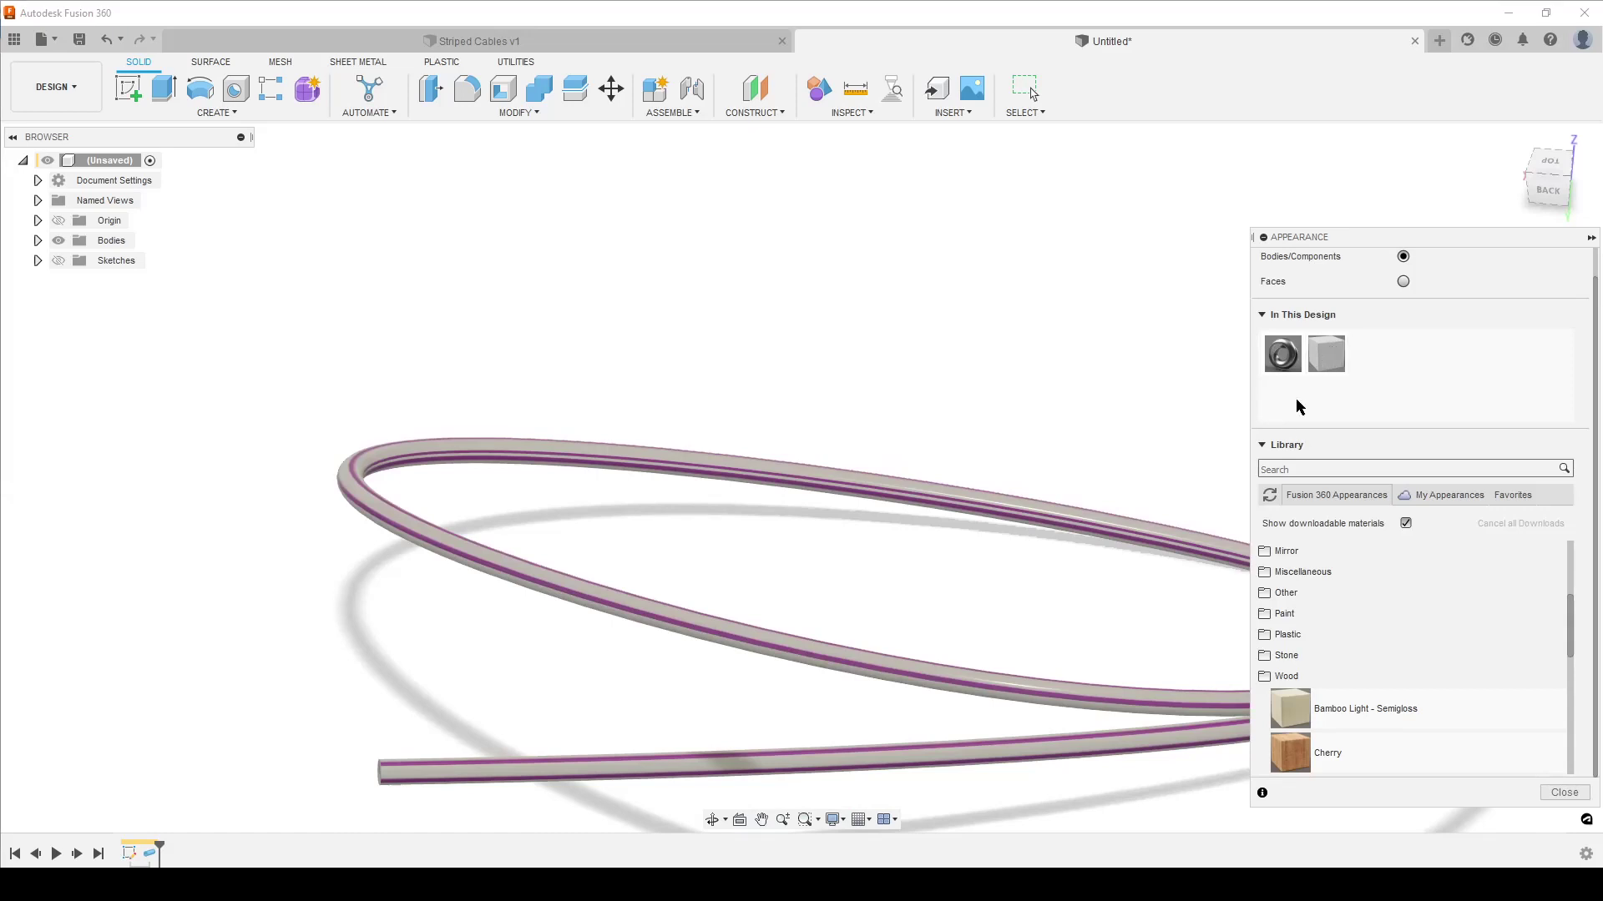
- Give the Grey Violet texture scale 50 and rotation 60, then inspect the diagonal stripes
double_click(1331, 354)
drag(1142, 278, 1064, 280)
text(50)
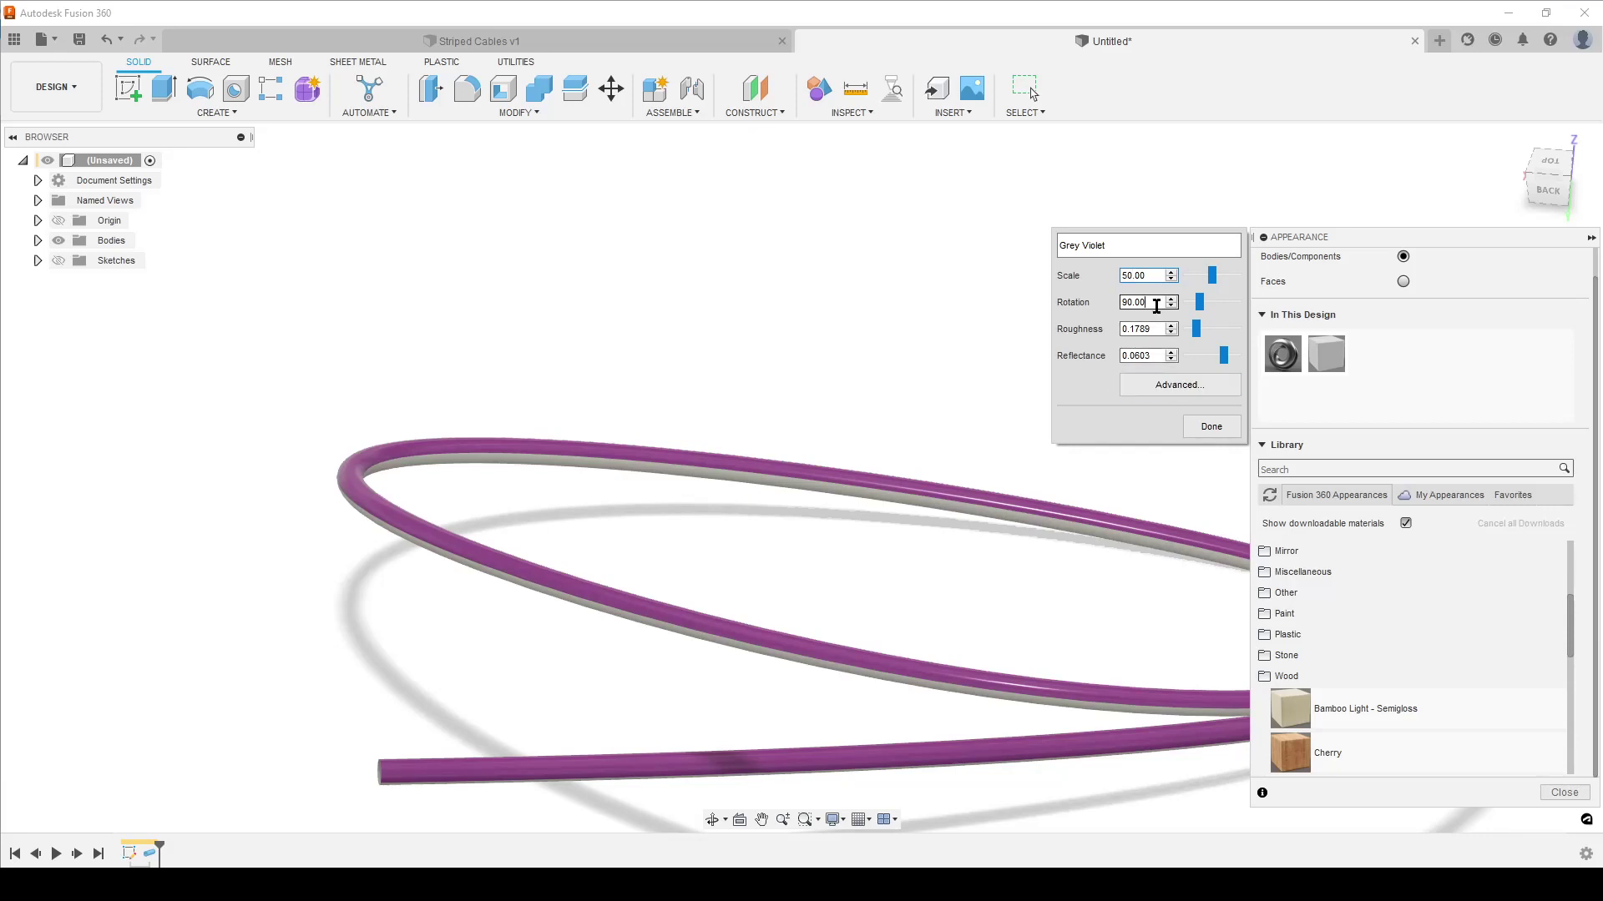
drag(1157, 304, 1045, 367)
text(60)
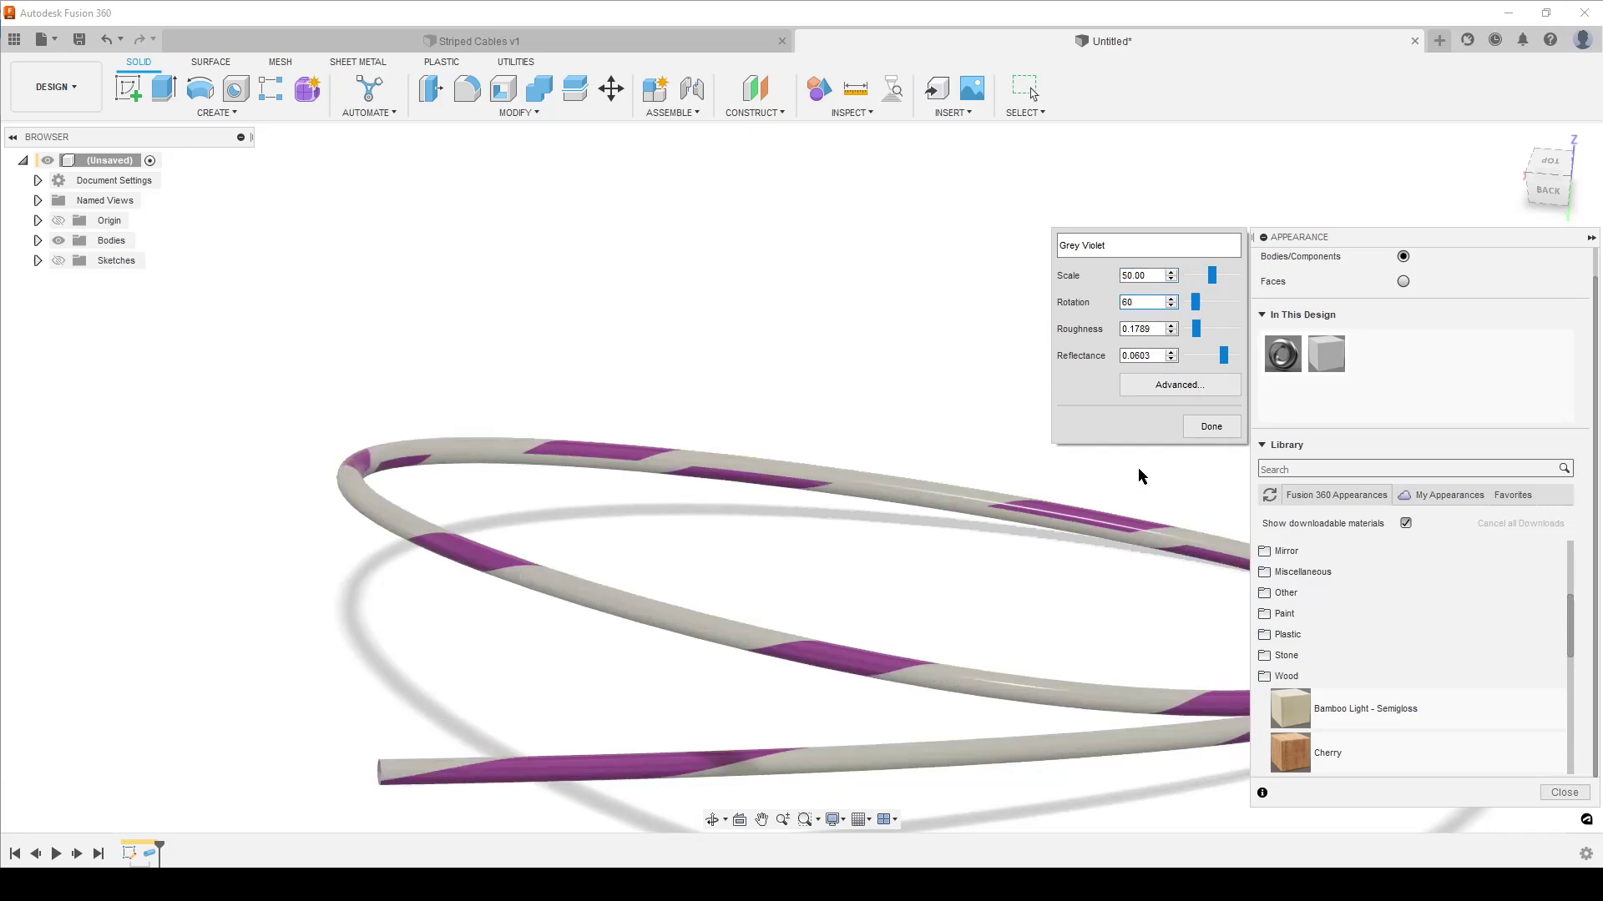
click(1211, 426)
scroll(1033, 609, down, 3)
shift+middle_drag(1034, 608, 718, 465)
scroll(718, 465, up, 5)
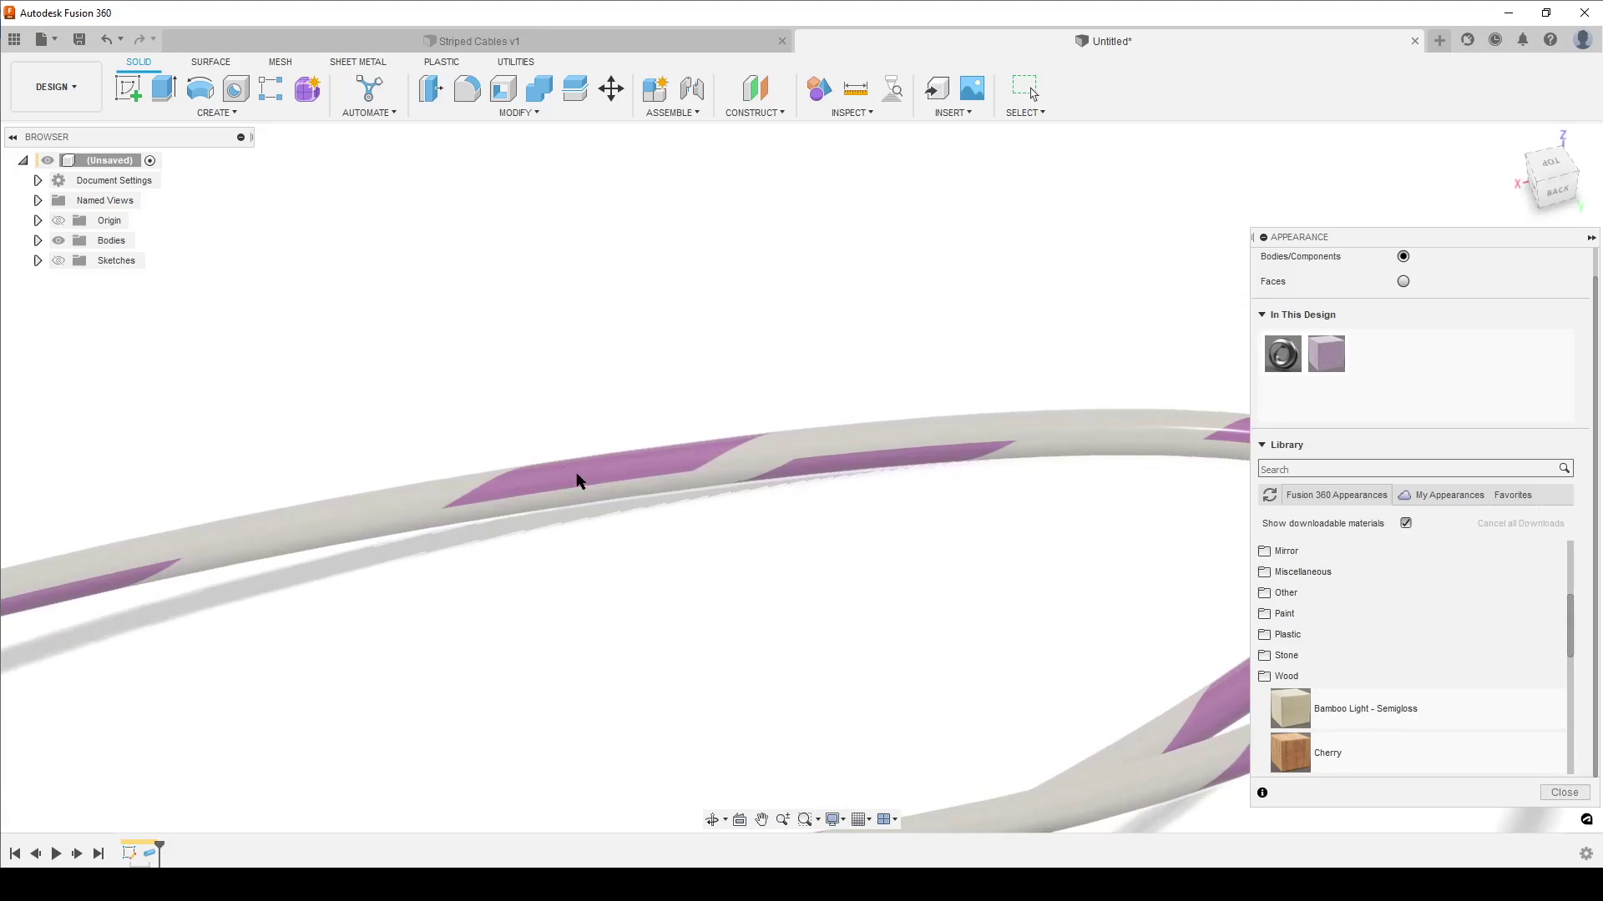
- Nudge the Grey Violet texture scale between 48 and 50 with the spinner
double_click(1327, 354)
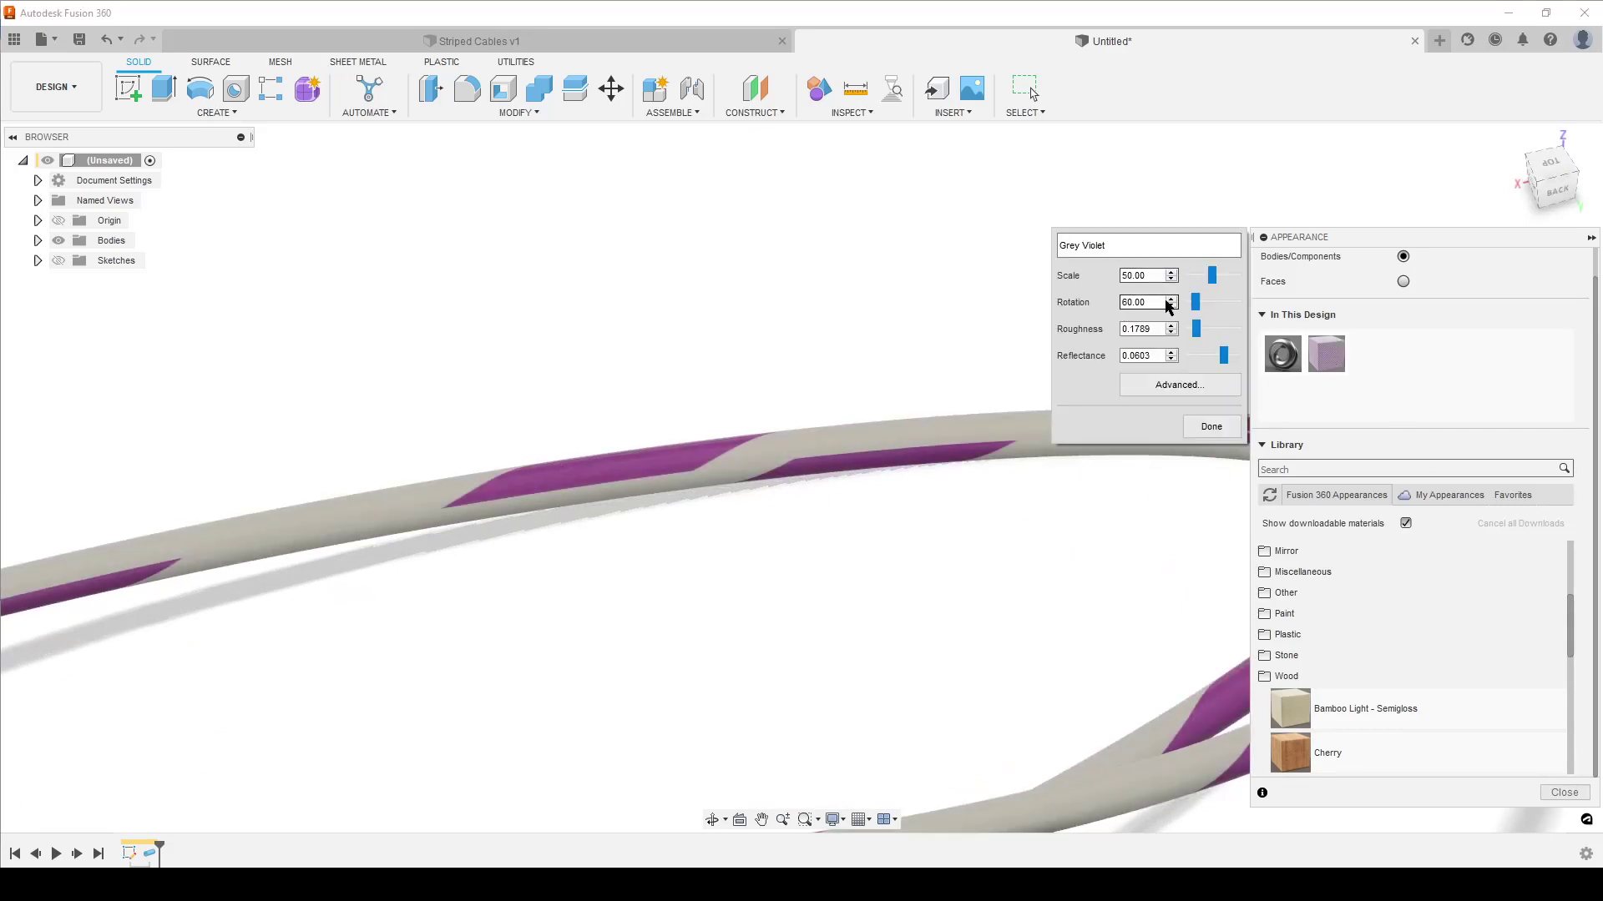
click(1172, 280)
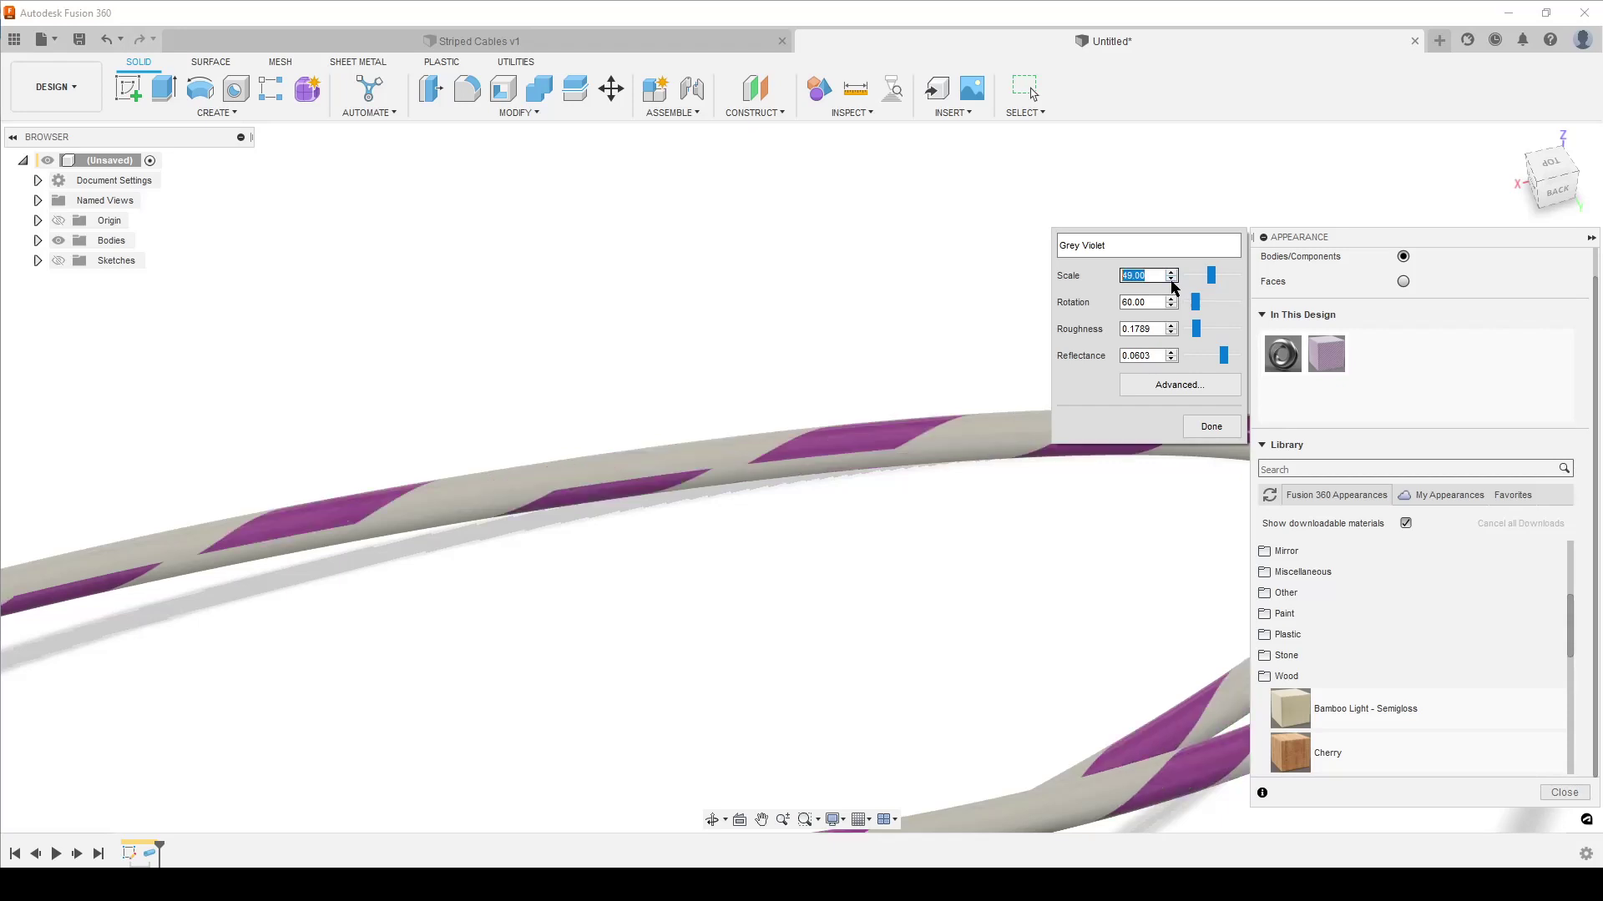
click(1171, 281)
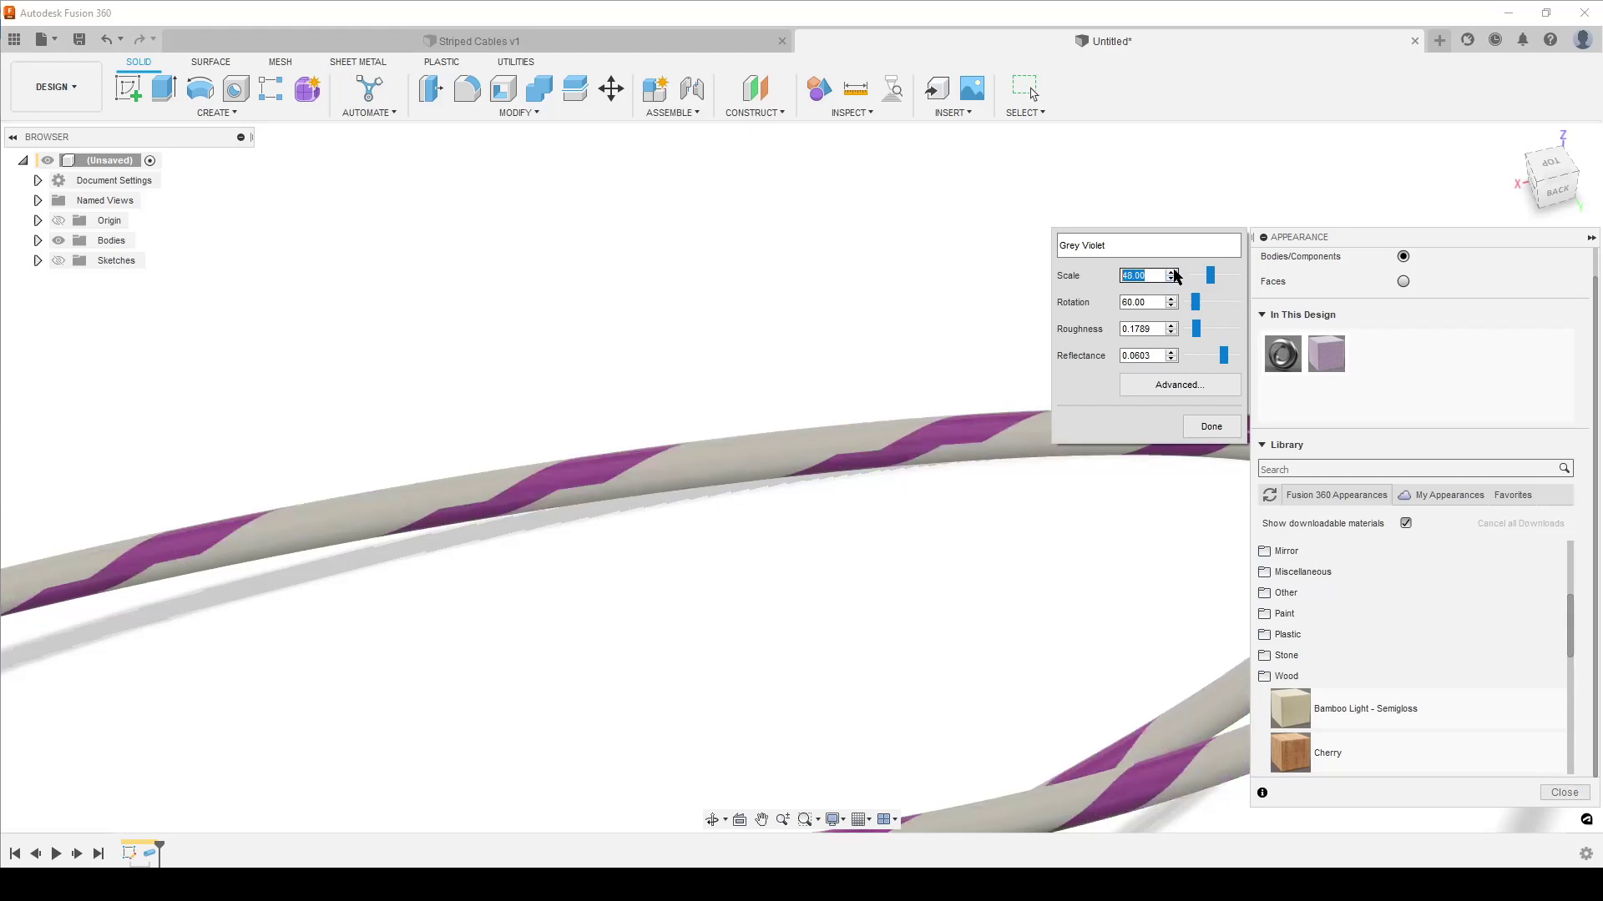
click(1172, 273)
click(1173, 273)
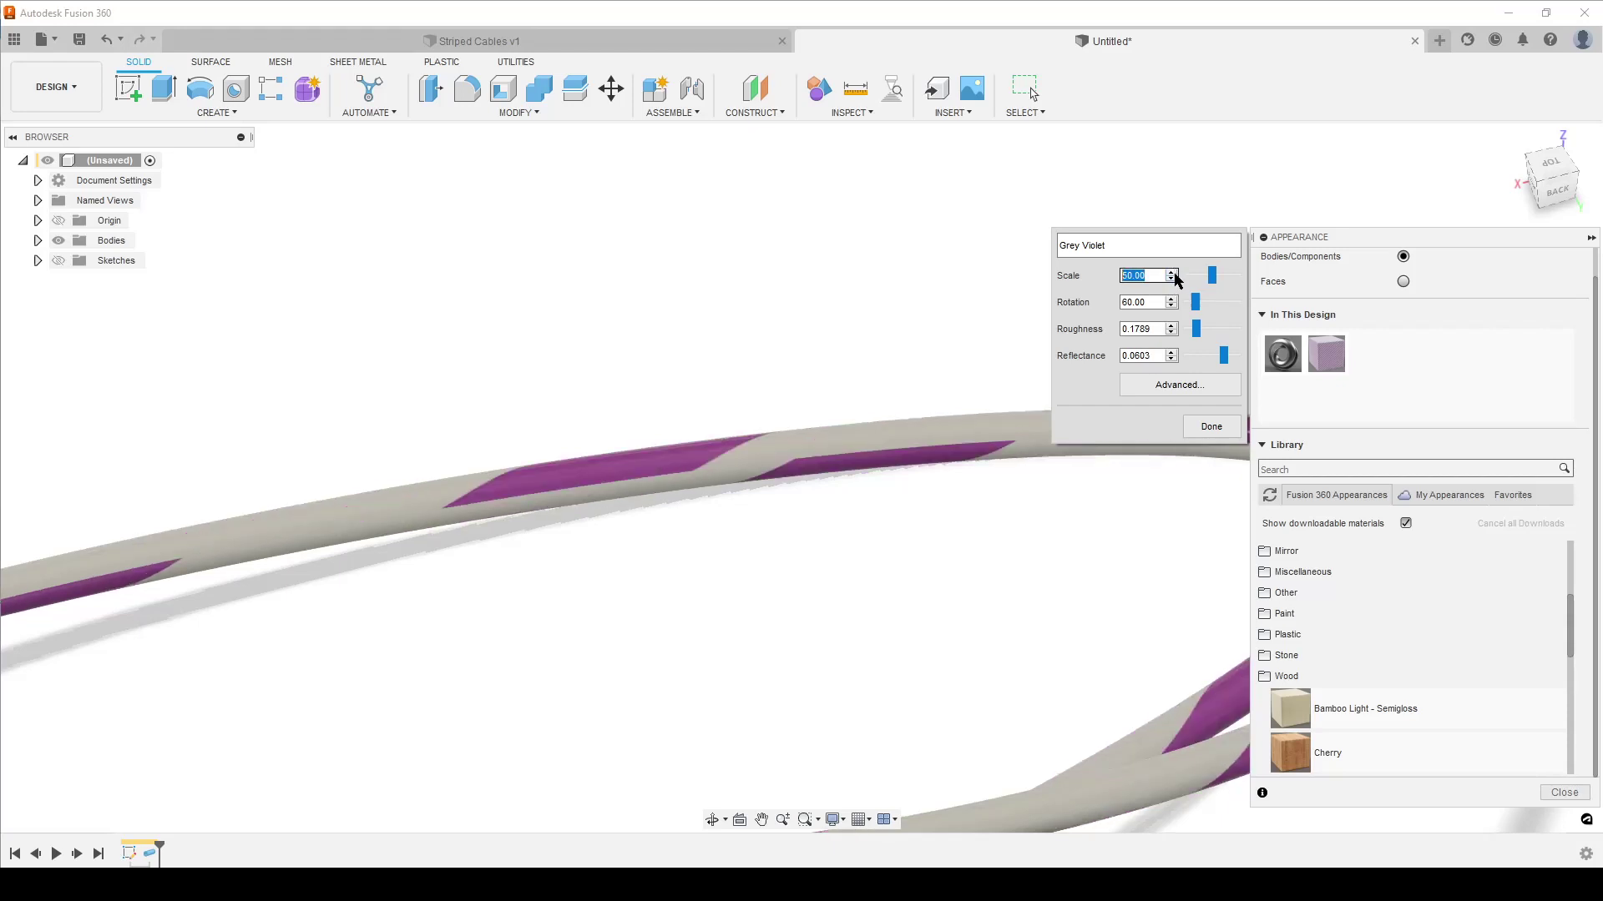
click(1173, 280)
click(1173, 279)
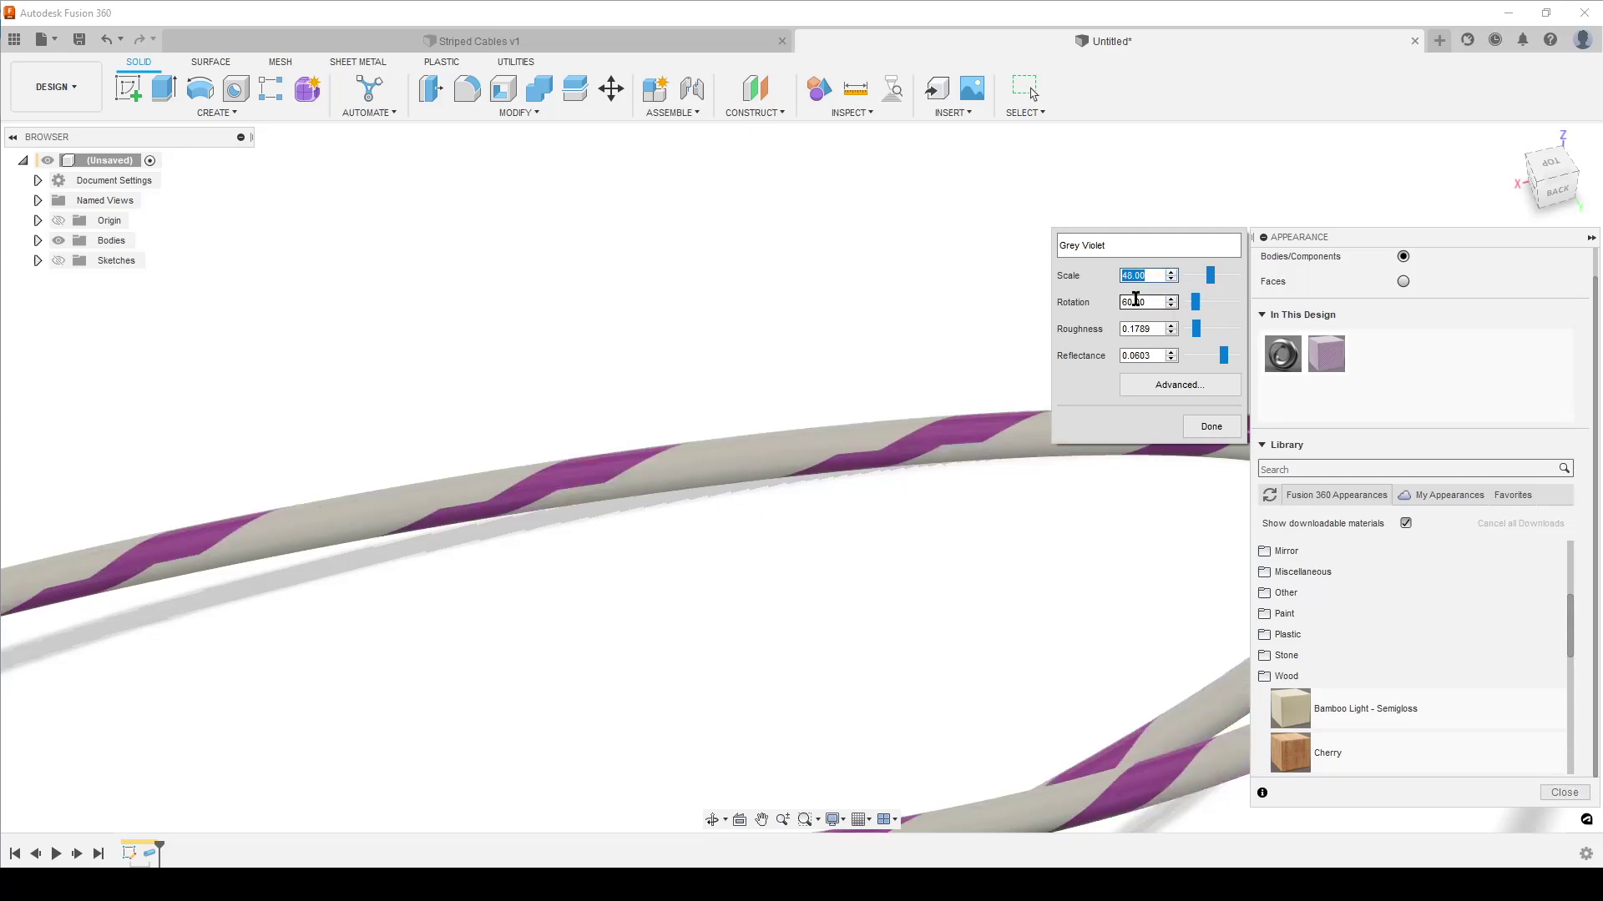
- Try typed scale values around 45–47 until the scale reads 47.5
click(1151, 279)
text(5)
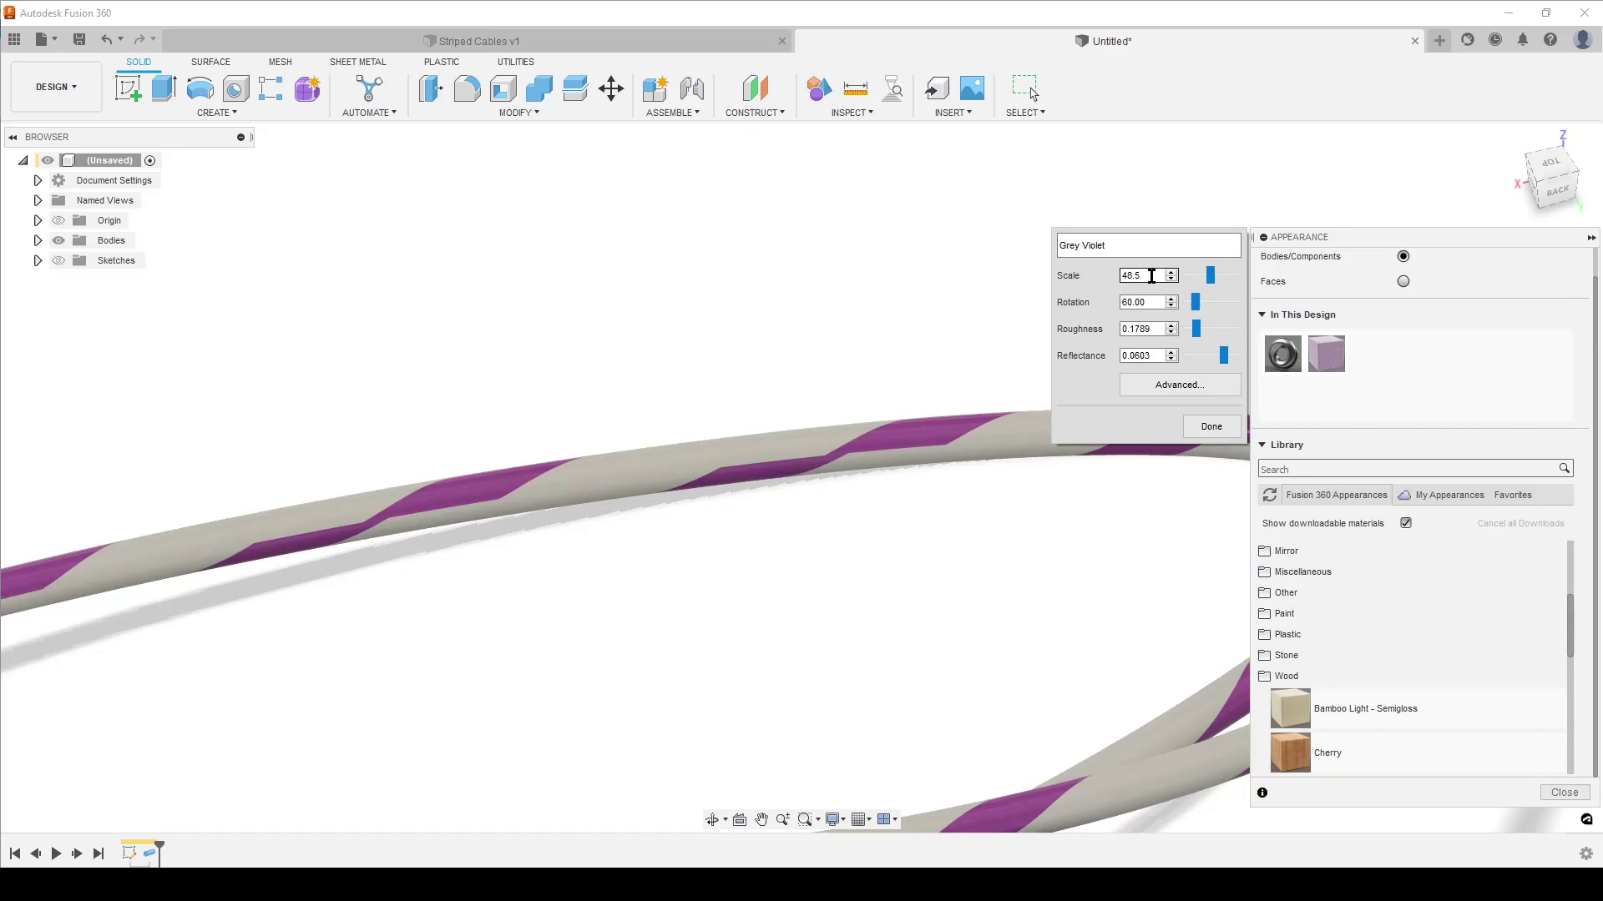
key(BackSpace)
text(6)
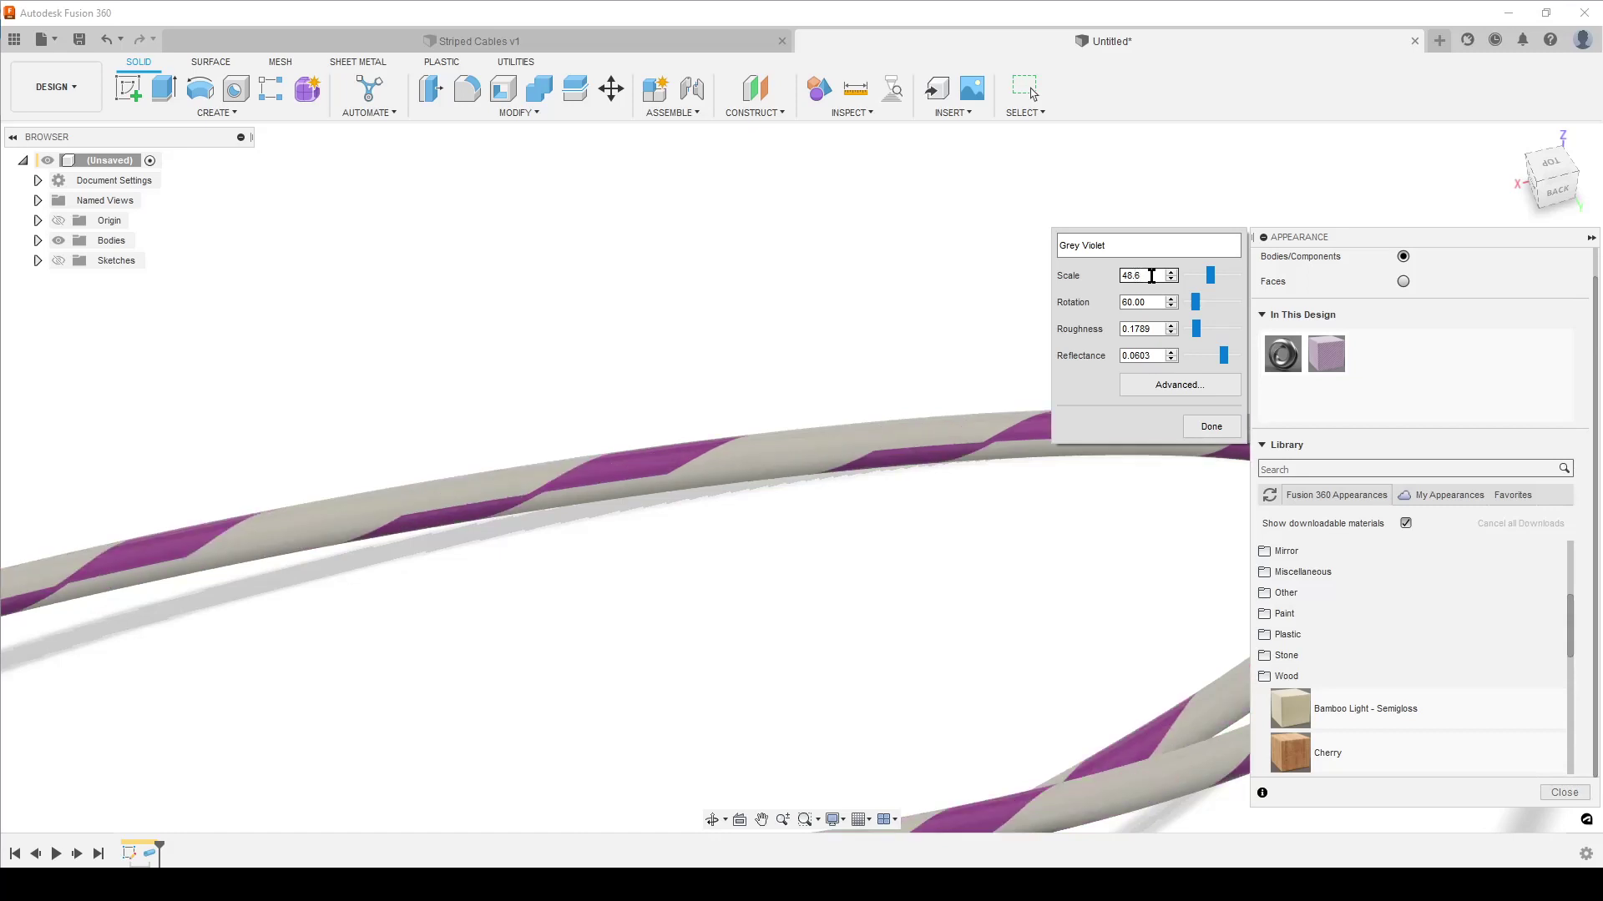
key(BackSpace)
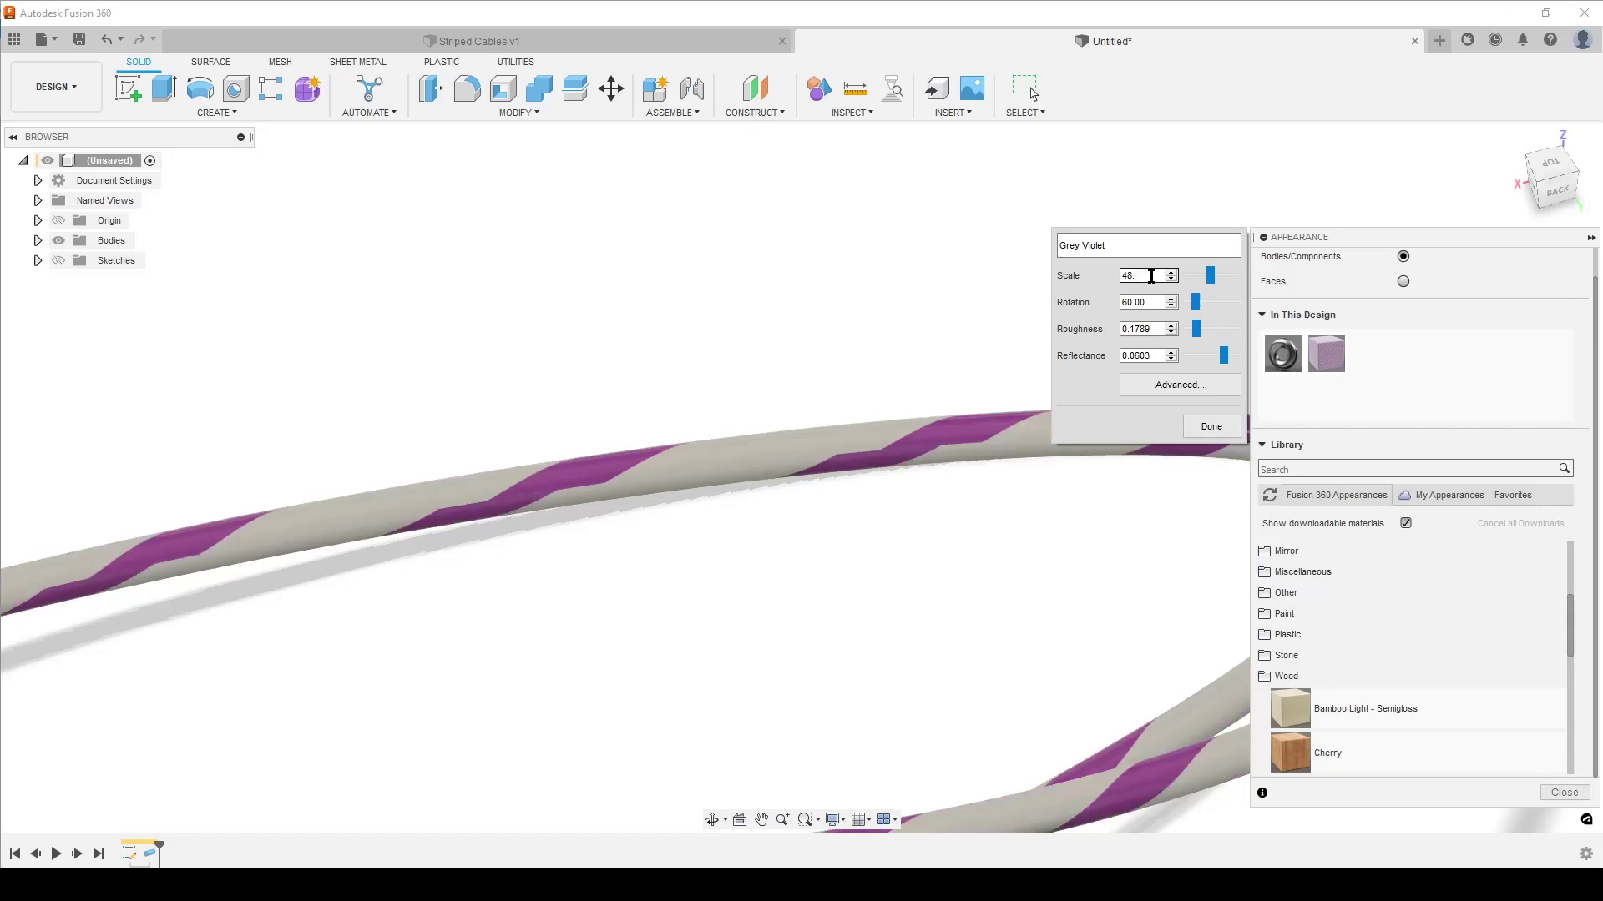
text(5)
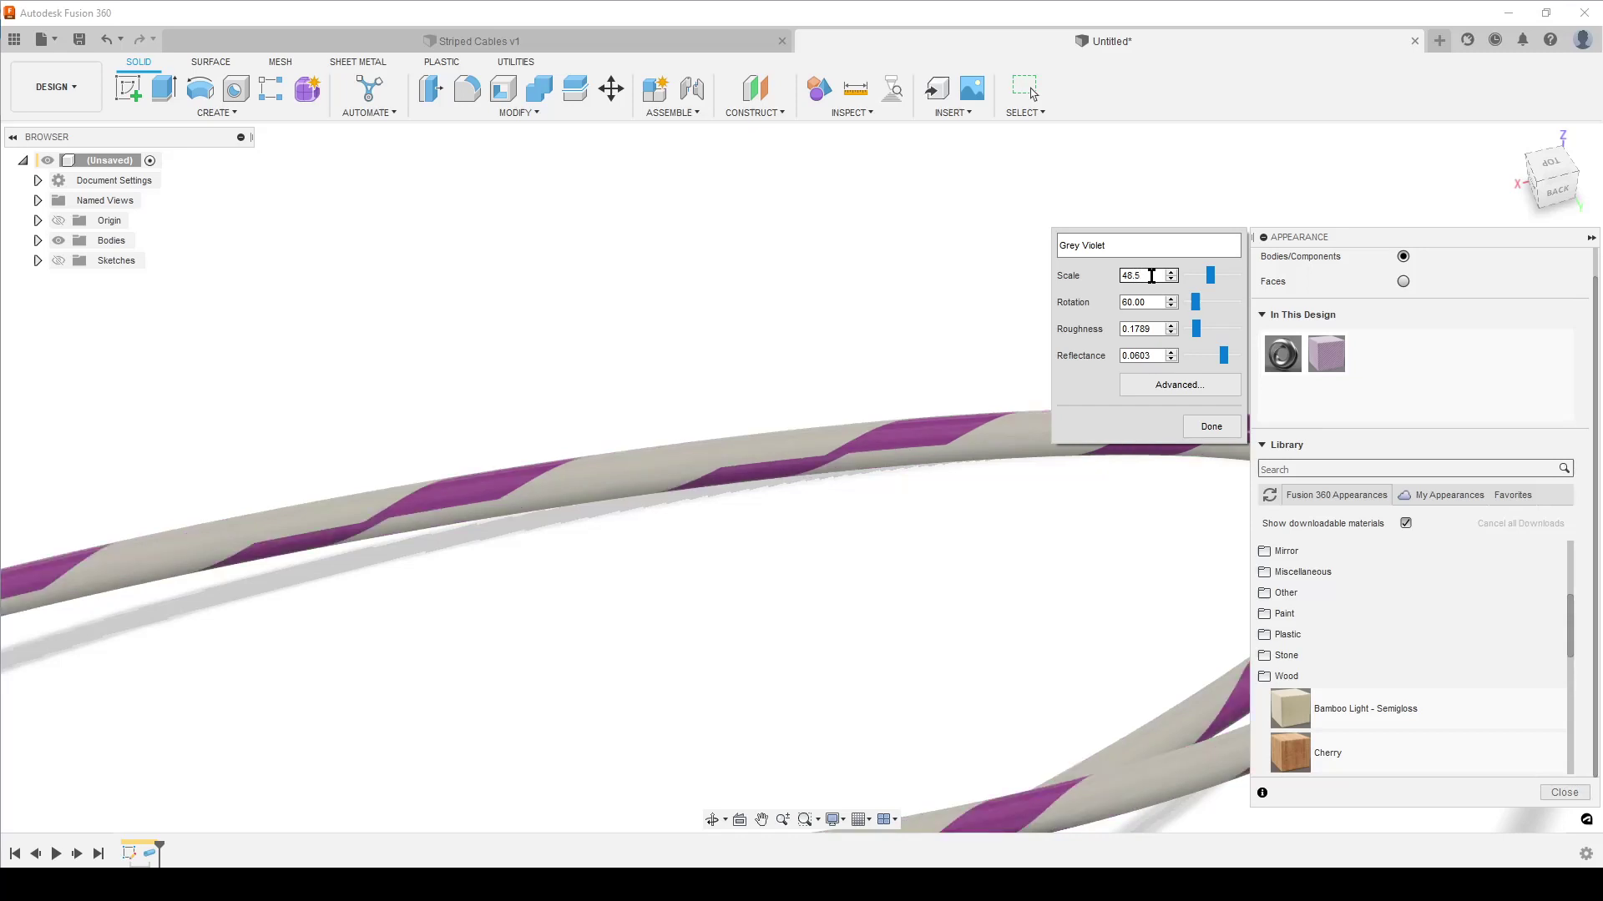
key(BackSpace)
key(BackSpace)
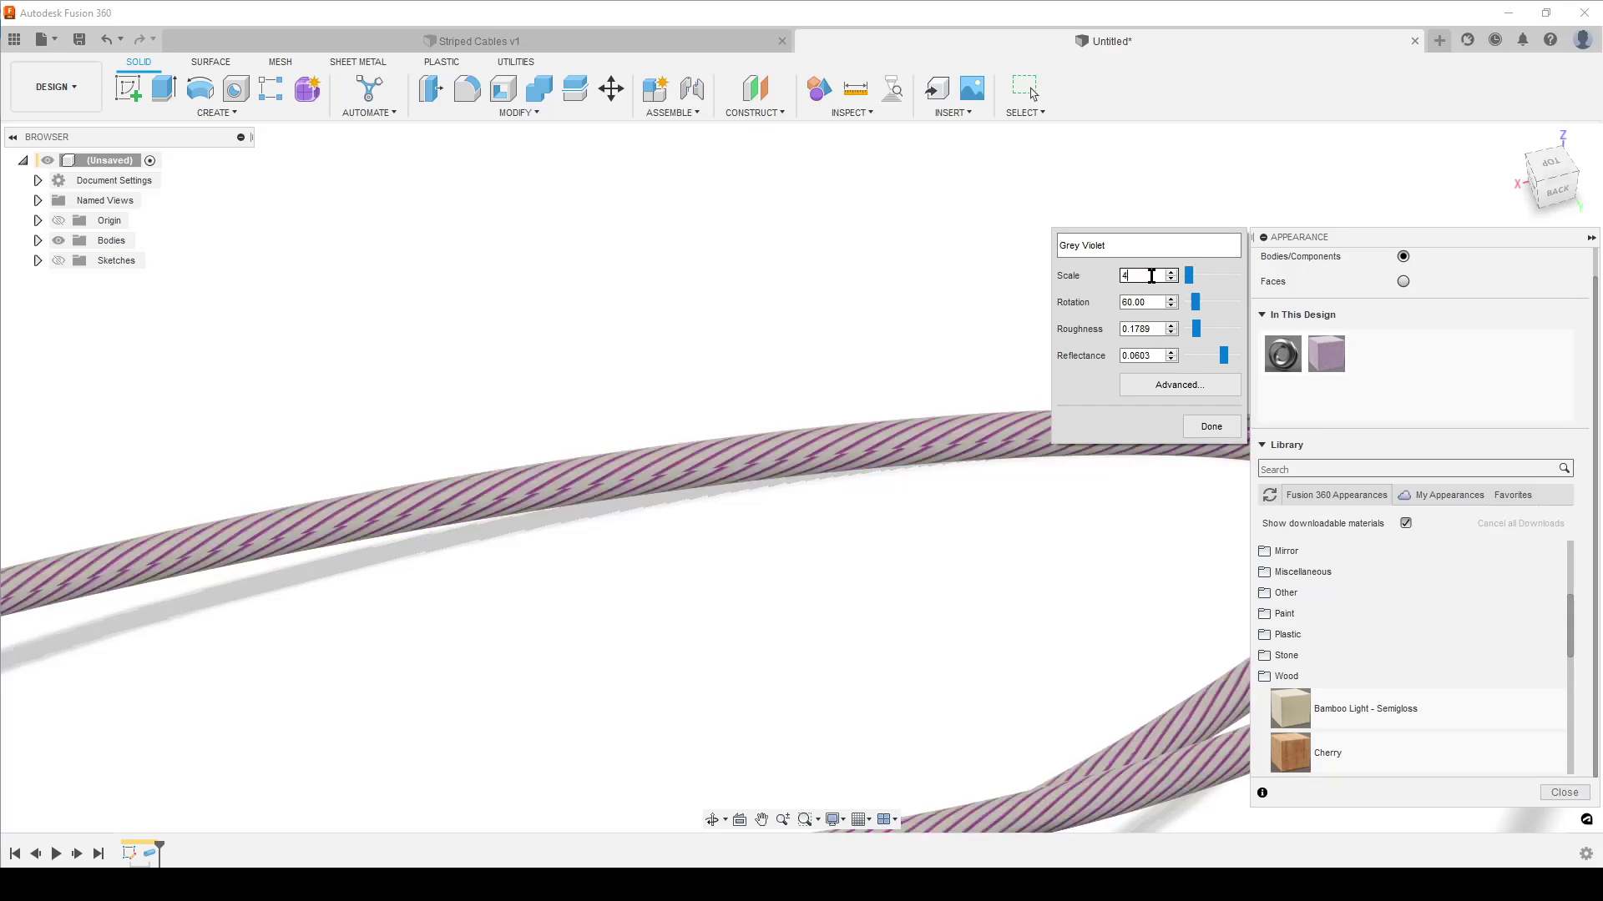
text(7)
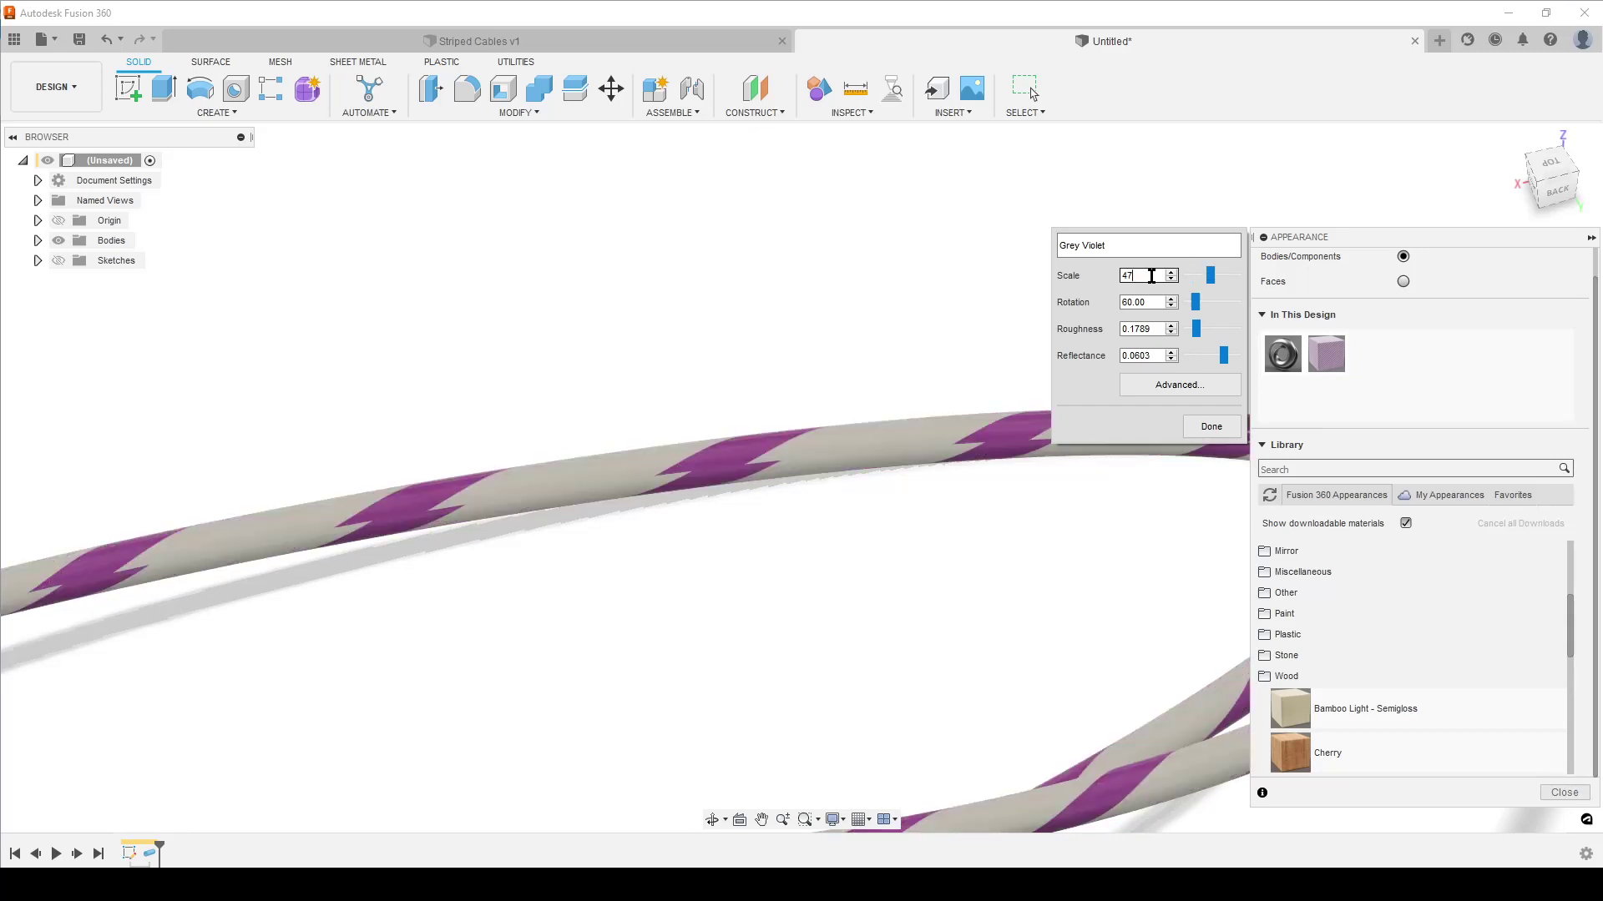
key(BackSpace)
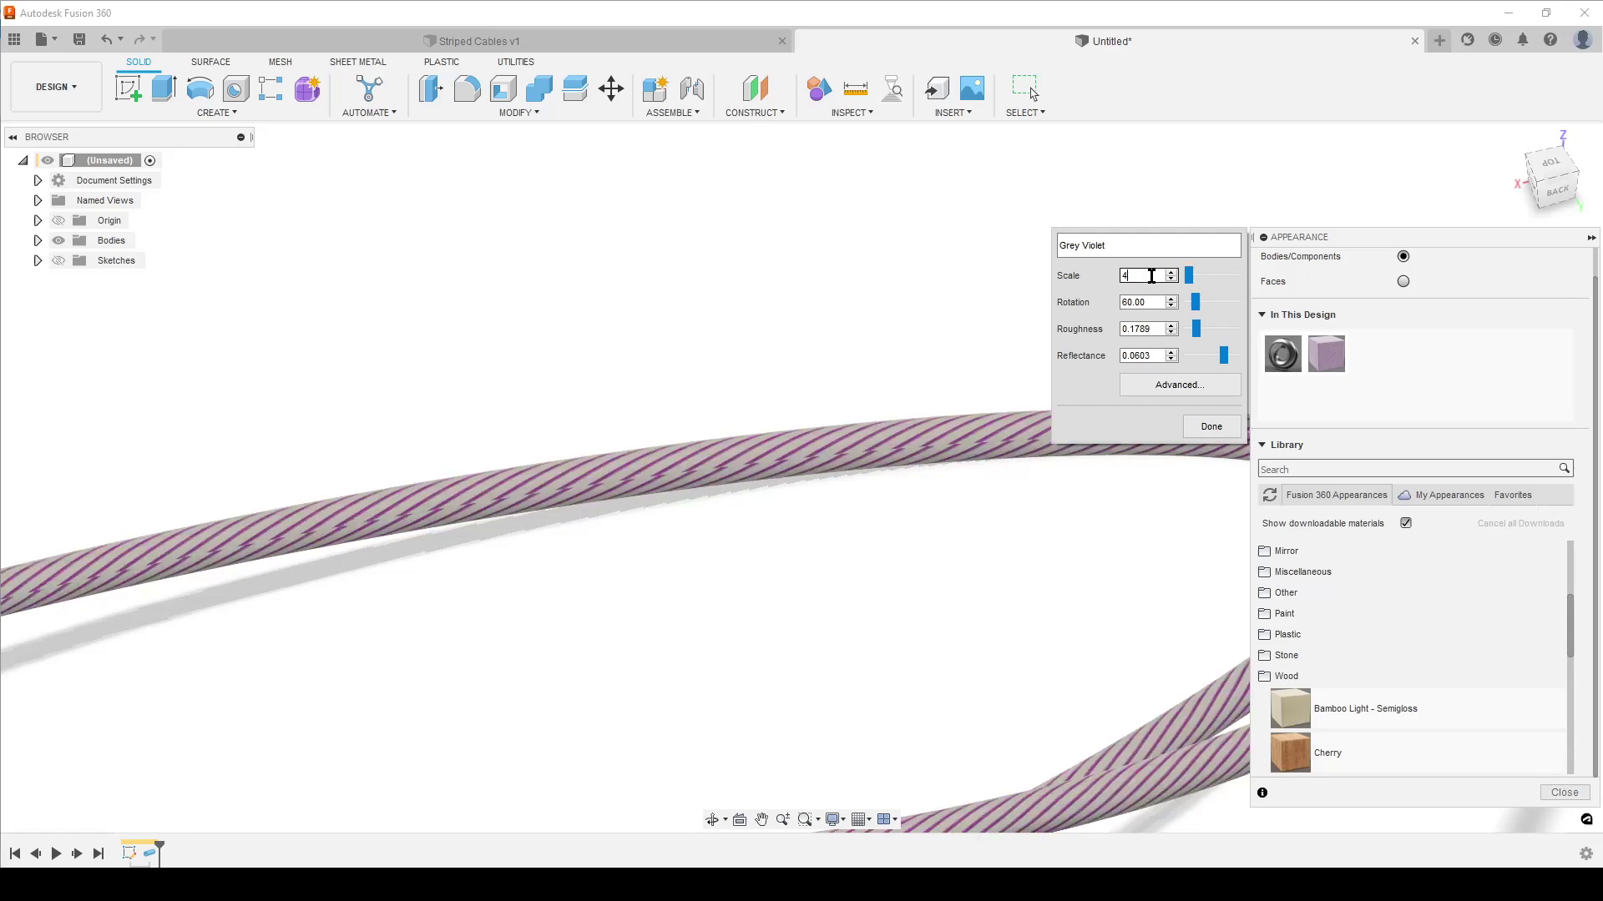
text(7.5)
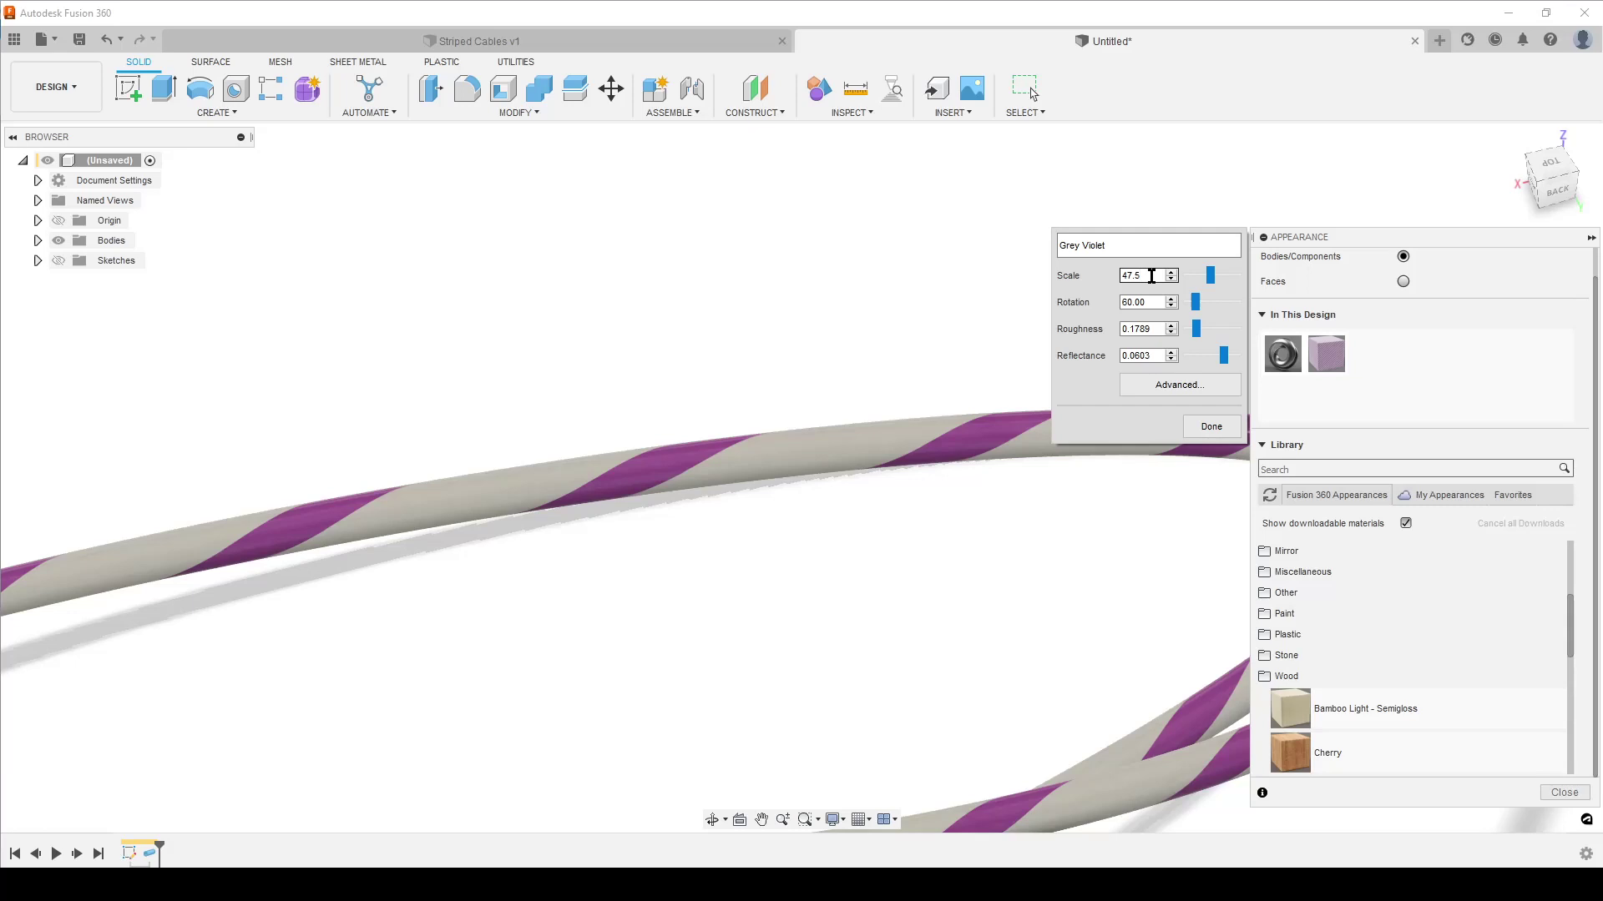
key(BackSpace)
text(7)
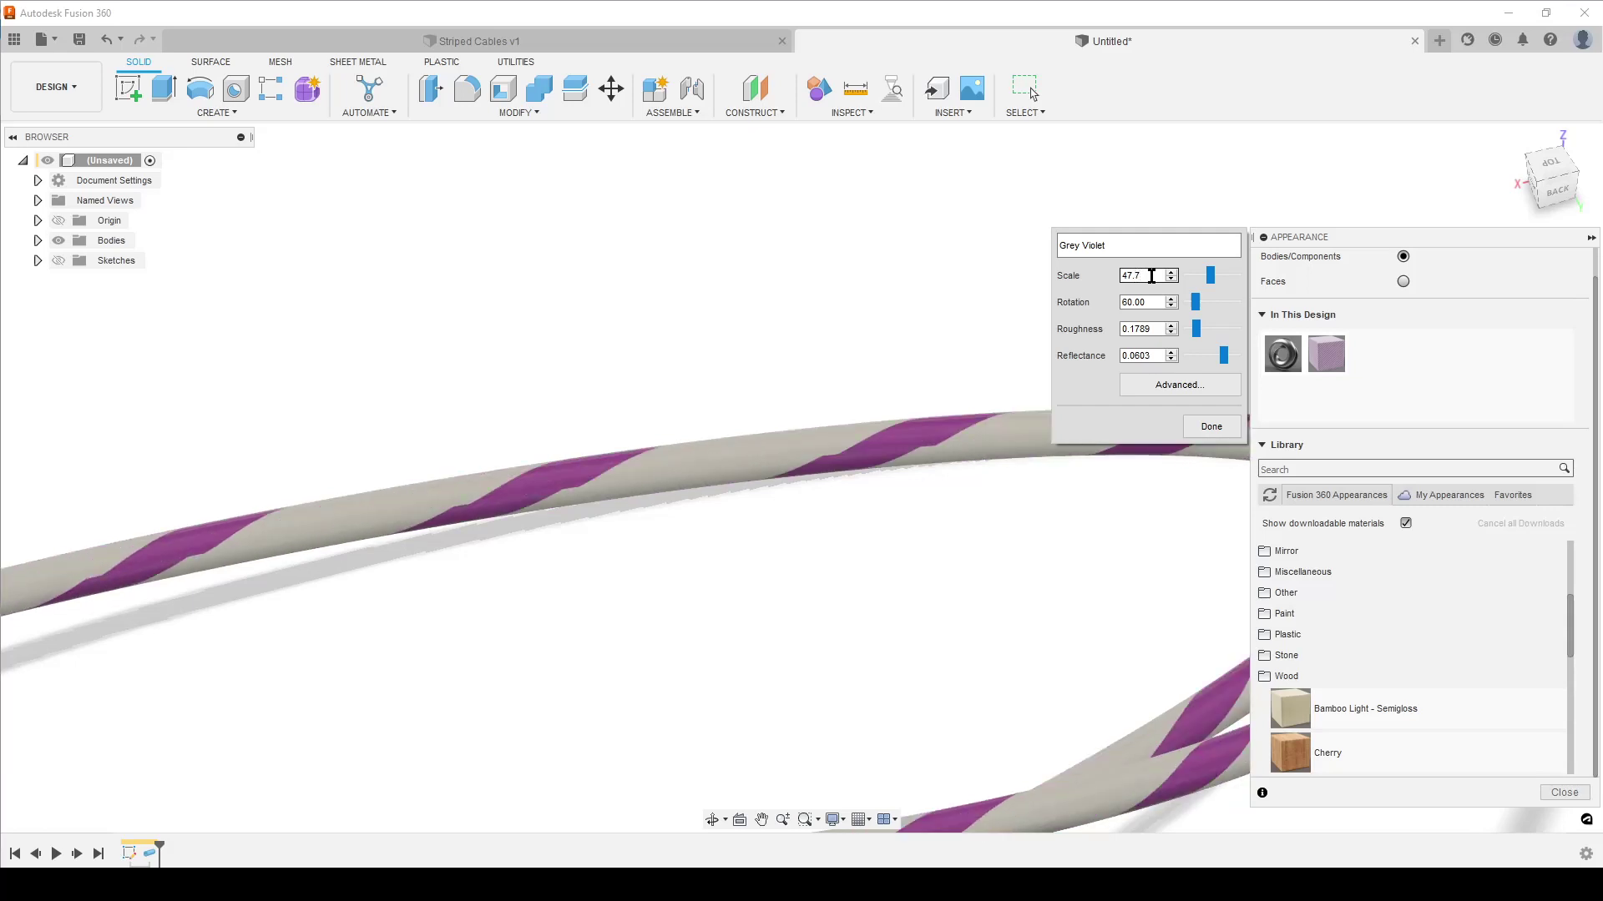
key(BackSpace)
text(6)
key(BackSpace)
text(5)
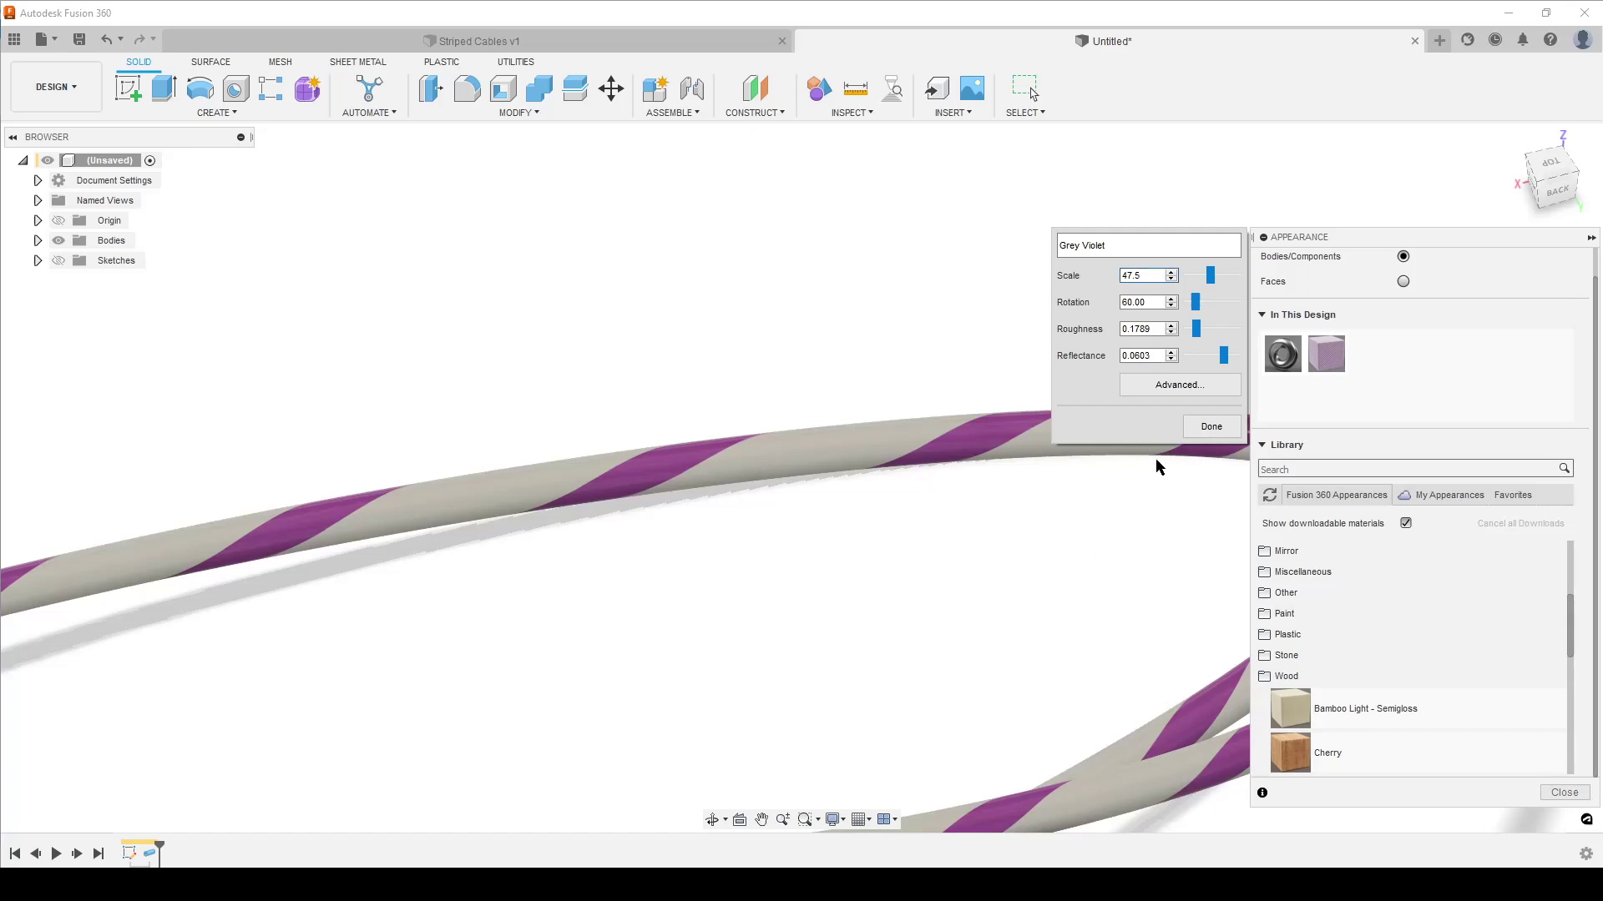
- Apply the 47.5-scale texture, then zoom out and orbit to inspect the whole cable
click(1195, 429)
scroll(752, 601, down, 5)
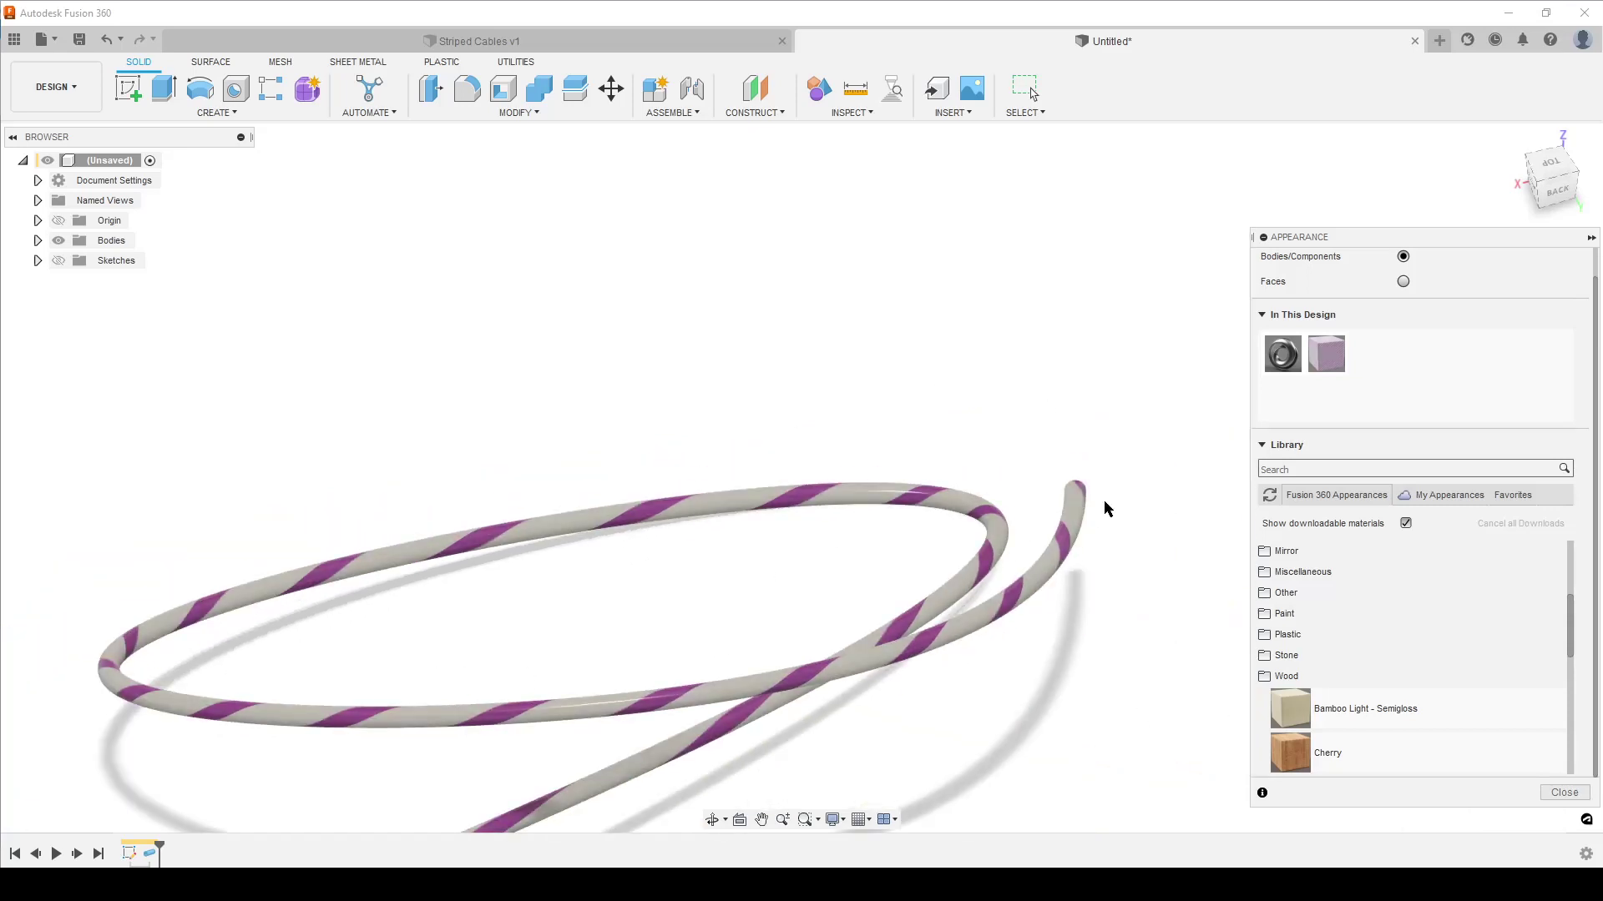
scroll(745, 660, down, 3)
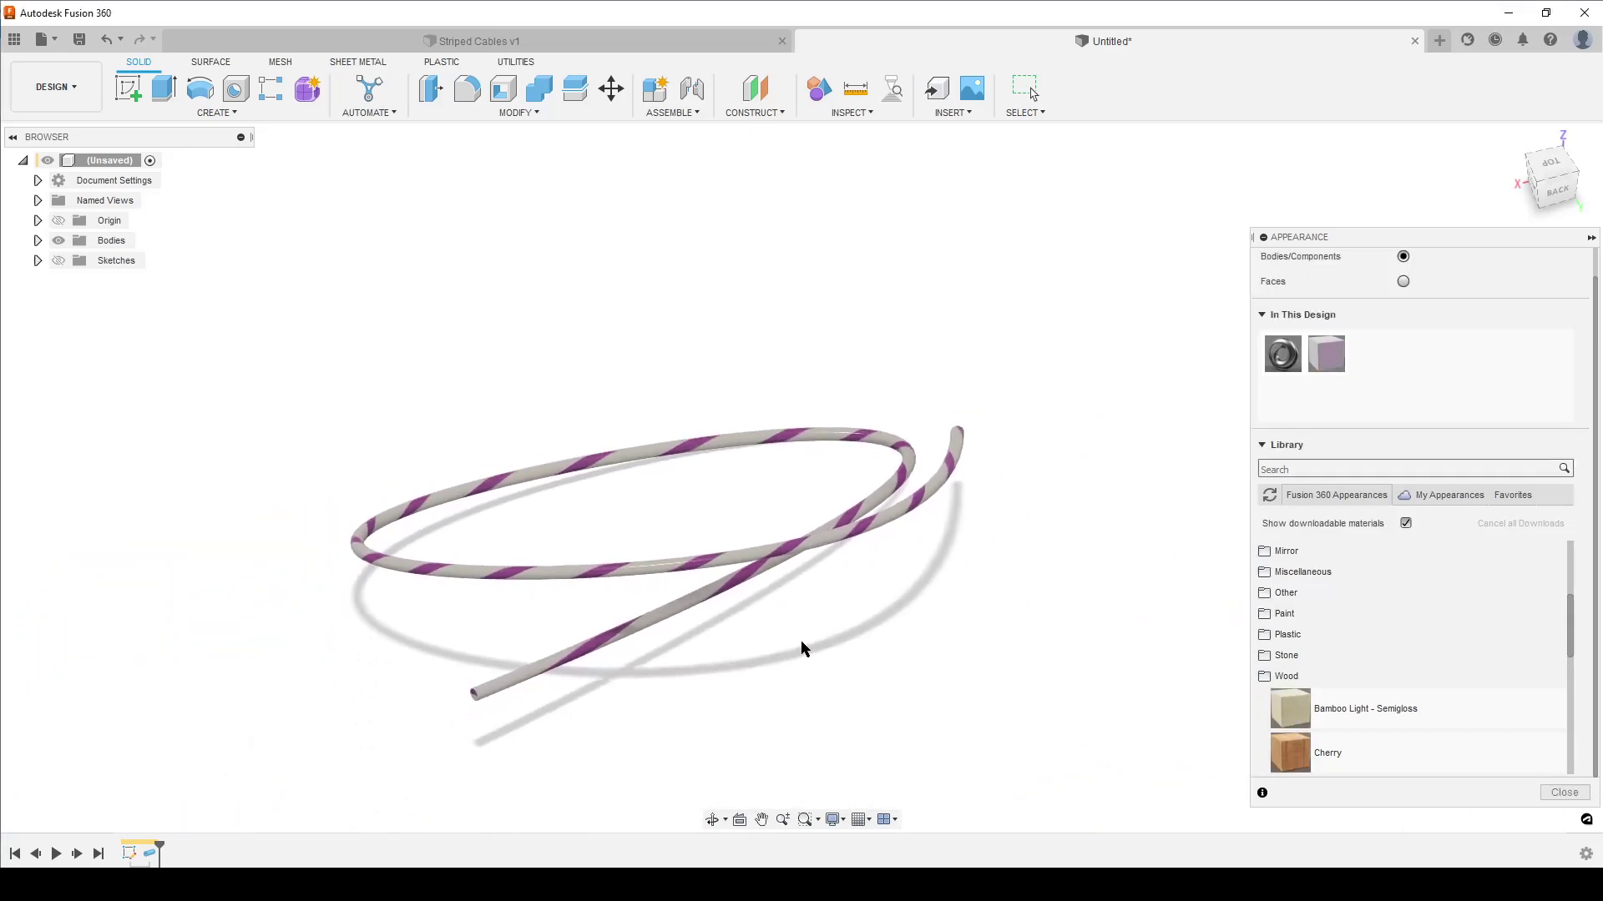
shift+middle_drag(678, 657, 594, 518)
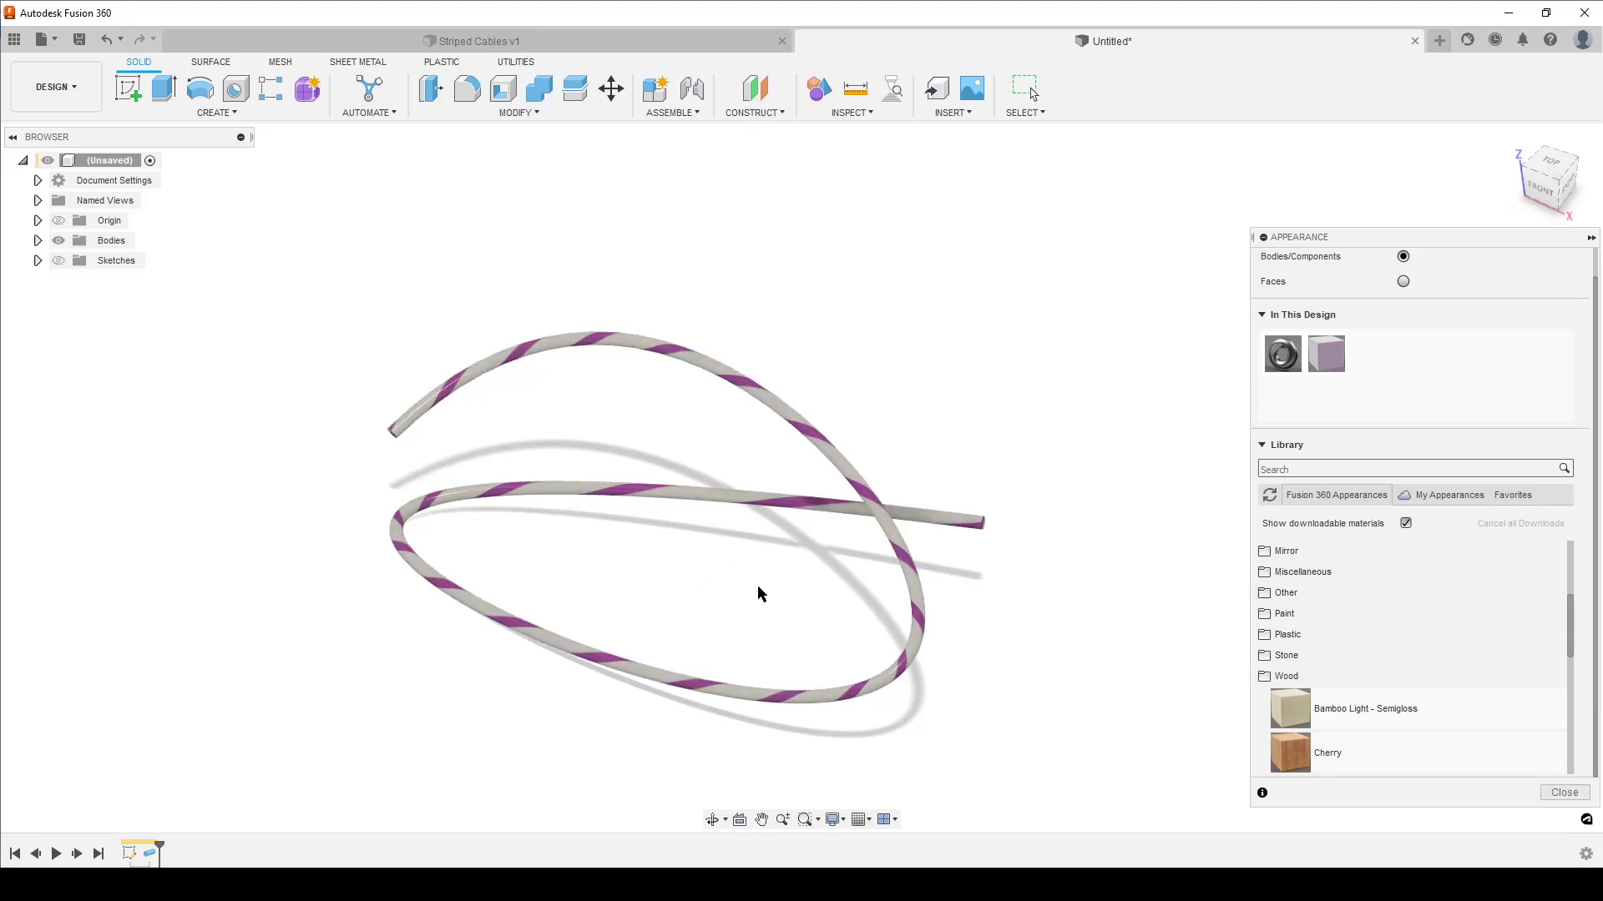
shift+middle_drag(759, 590, 817, 572)
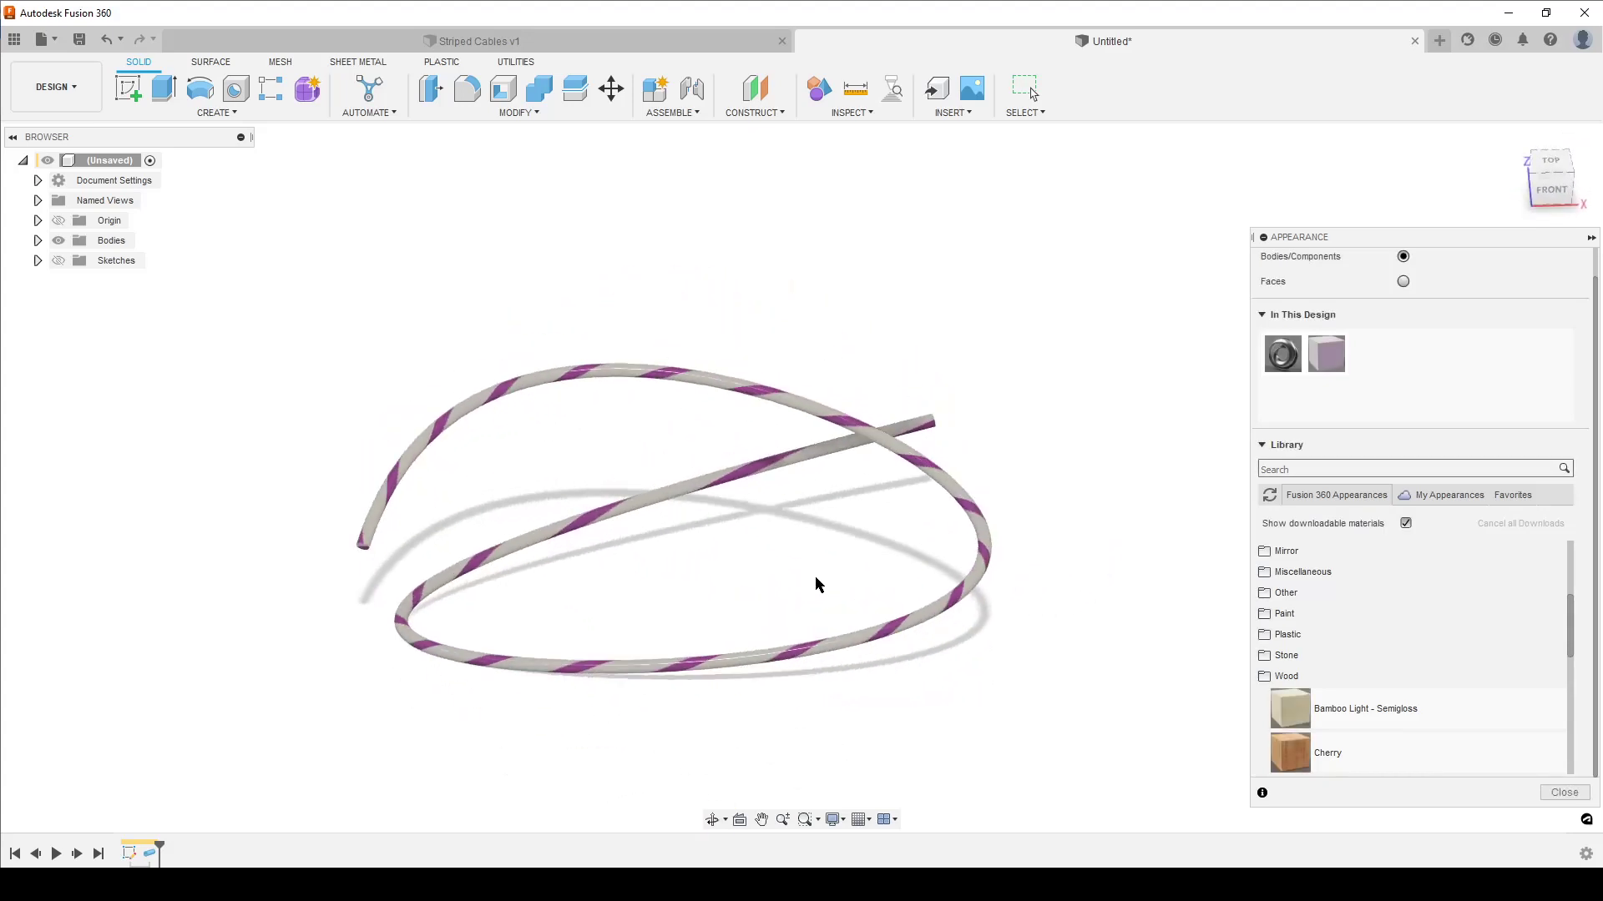